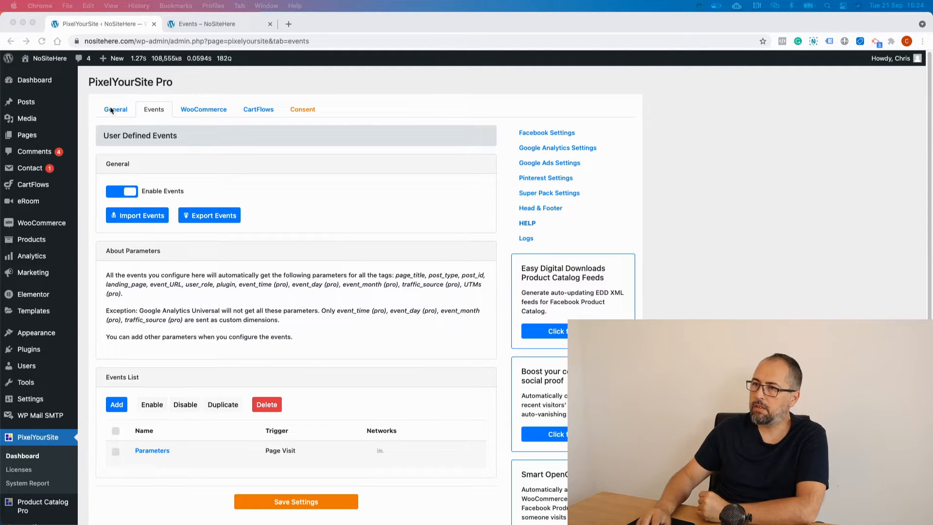
Check the site's Events test page, return to the user-defined event settings and add a new event.
{"action": "left_click", "coordinate": [149, 113]}
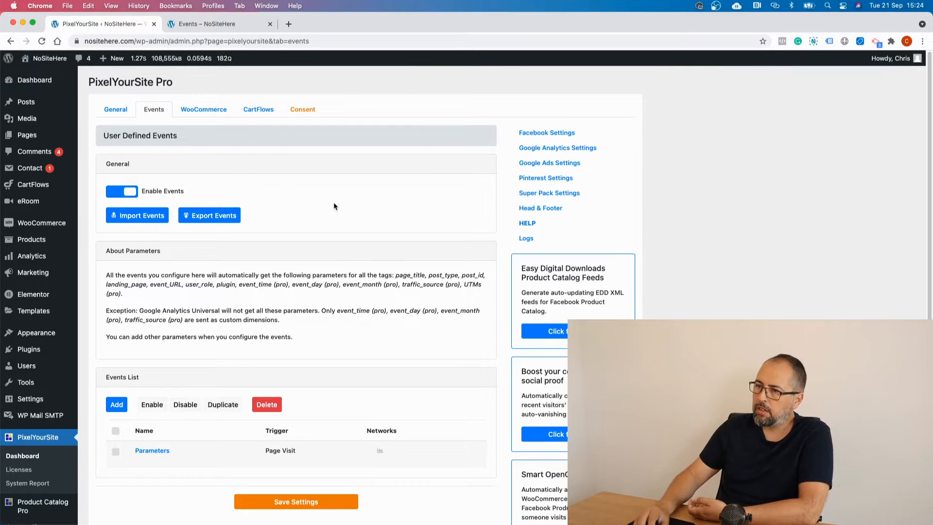
{"action": "left_click", "coordinate": [211, 23]}
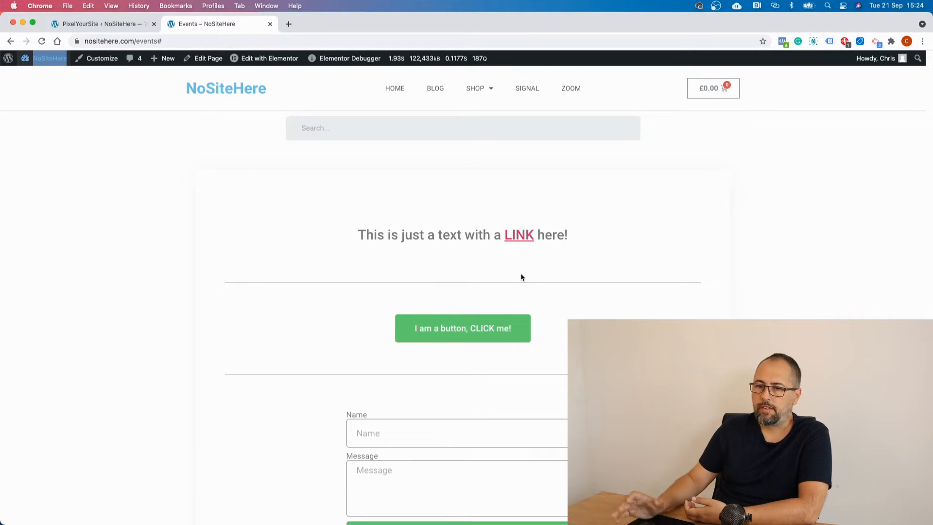
{"action": "left_click", "coordinate": [107, 27]}
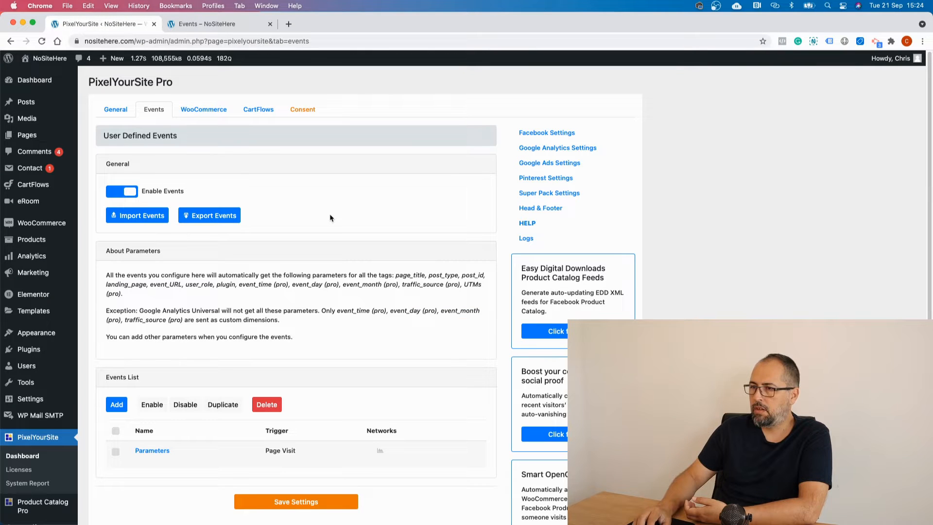
{"action": "scroll", "coordinate": [146, 299], "scroll_direction": "down", "scroll_amount": 3}
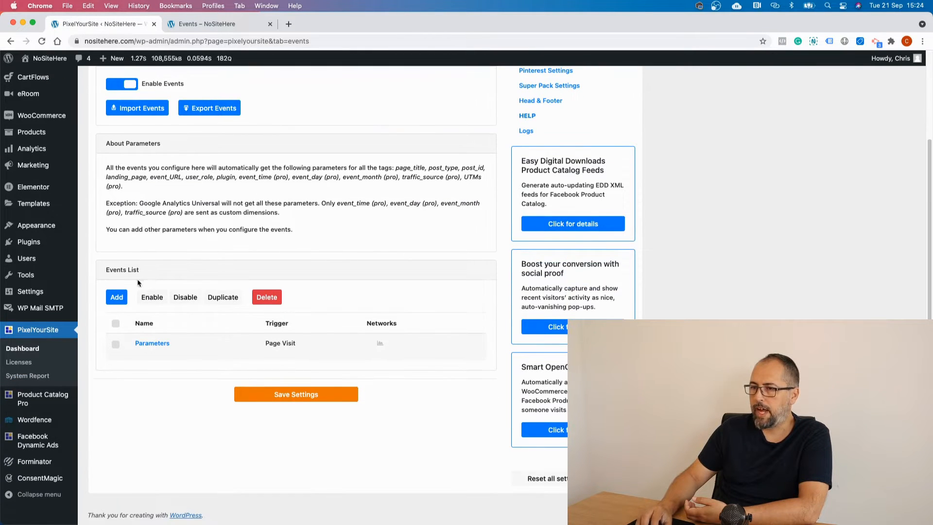
{"action": "left_click", "coordinate": [117, 300]}
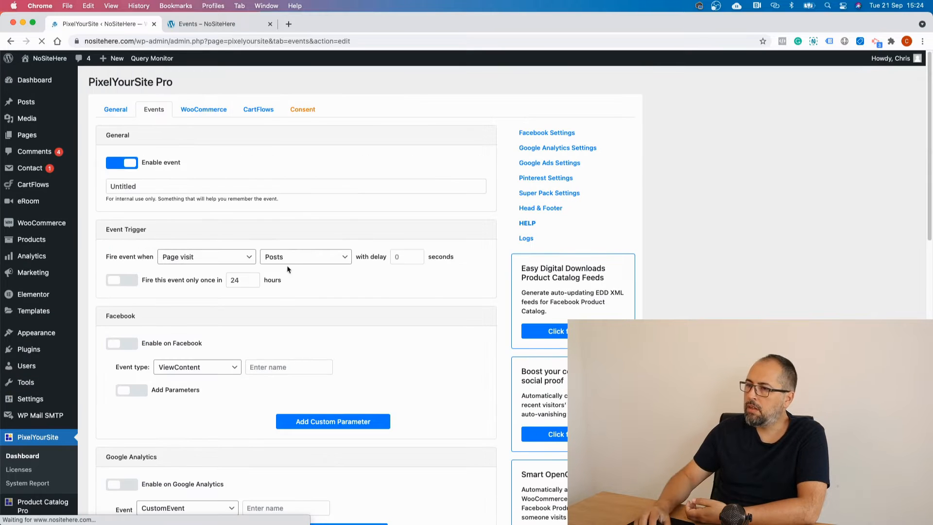
Name the new event Page_URL_contains.
{"action": "double_click", "coordinate": [278, 184]}
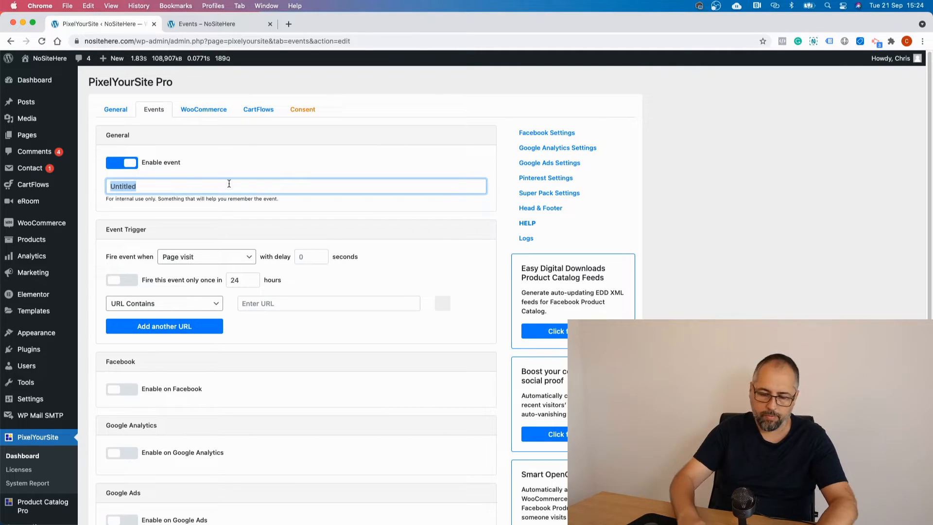
{"action": "left_click", "coordinate": [436, 230]}
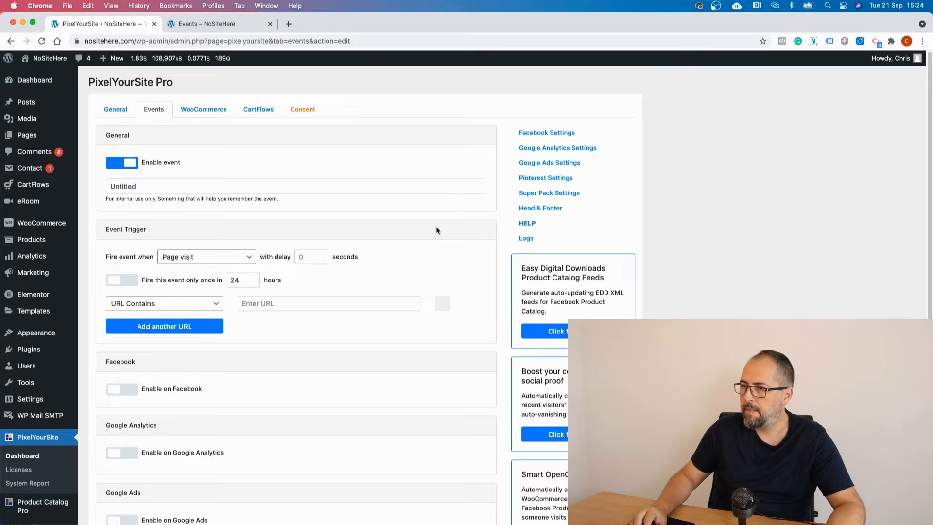
{"action": "scroll", "coordinate": [437, 230], "scroll_direction": "down", "scroll_amount": 1}
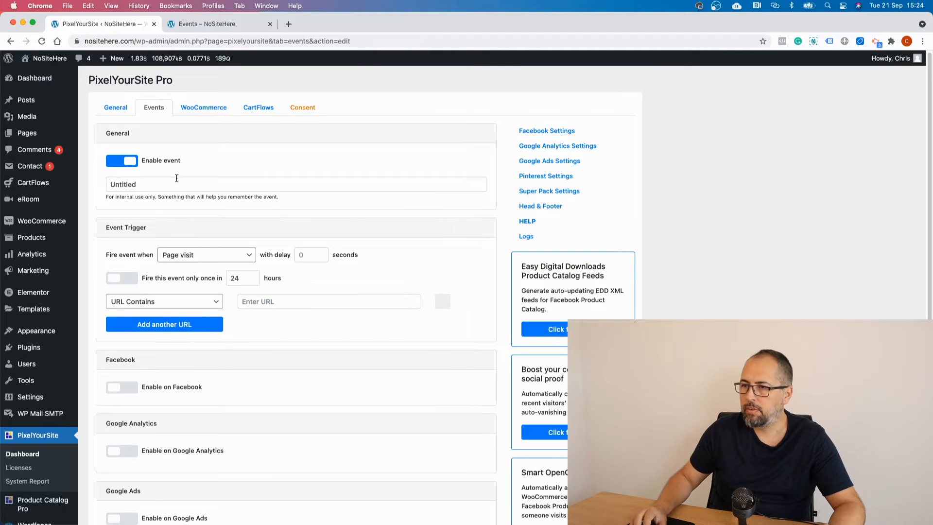
{"action": "double_click", "coordinate": [144, 187]}
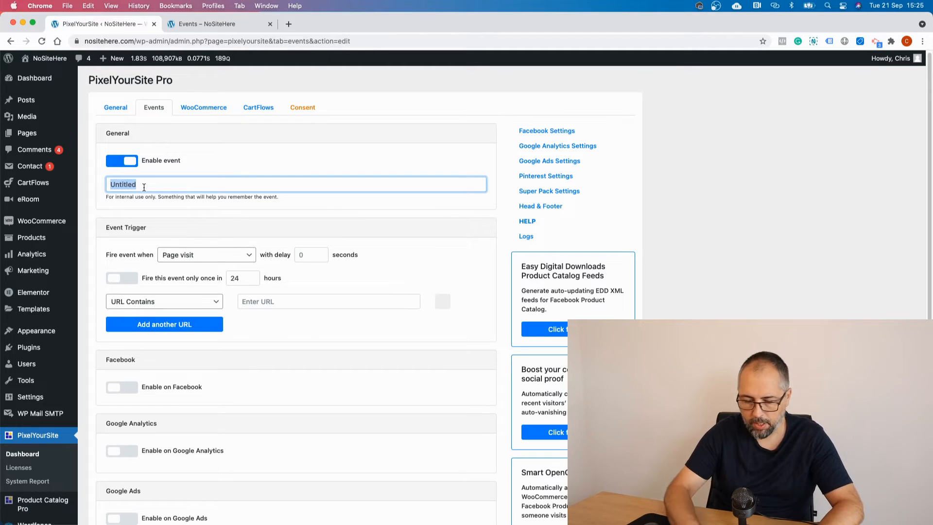
{"action": "type", "text": "Pa"}
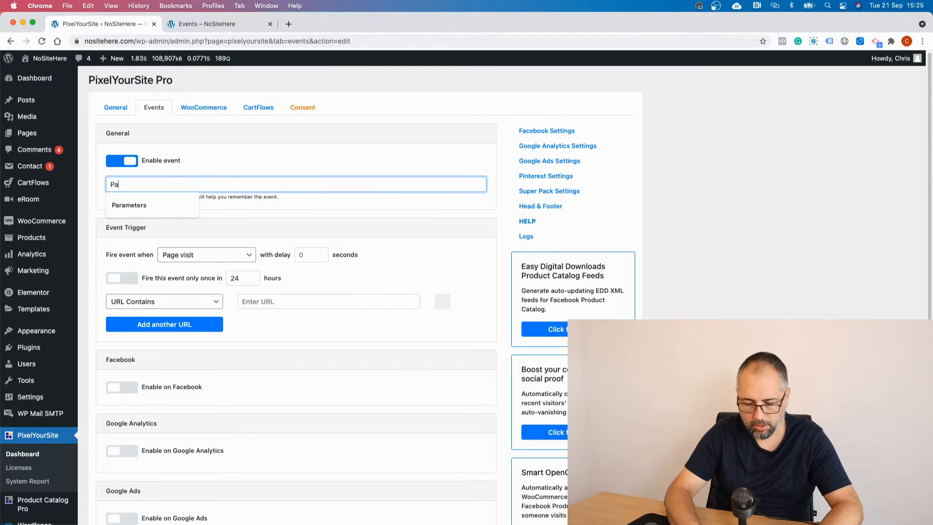
{"action": "type", "text": "ge_URL"}
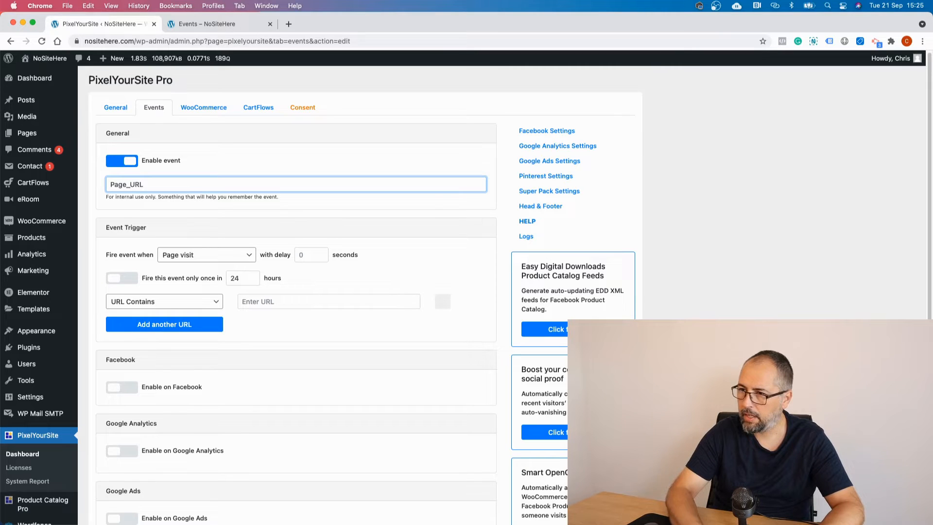
{"action": "type", "text": "_contains"}
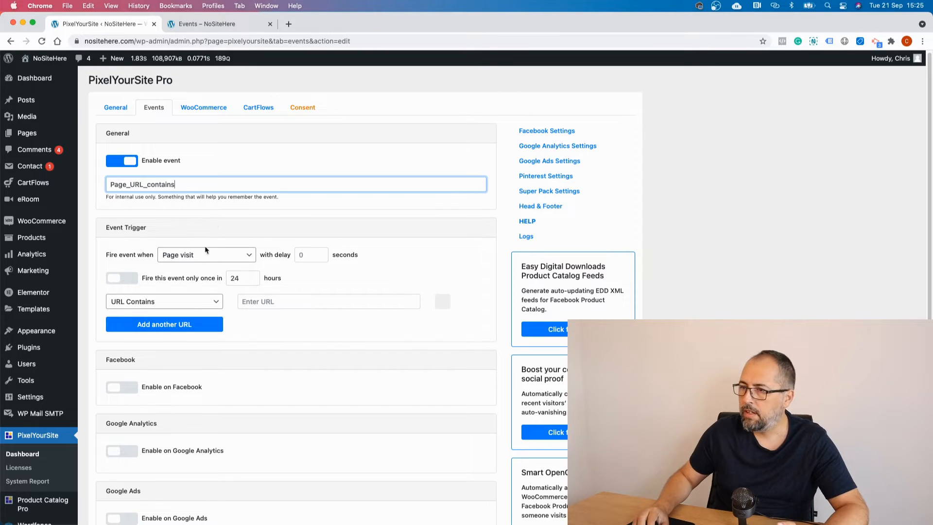
{"action": "left_click", "coordinate": [213, 224]}
Review the available trigger types for firing the event, leaving Page visit selected.
{"action": "scroll", "coordinate": [214, 225], "scroll_direction": "down", "scroll_amount": 3}
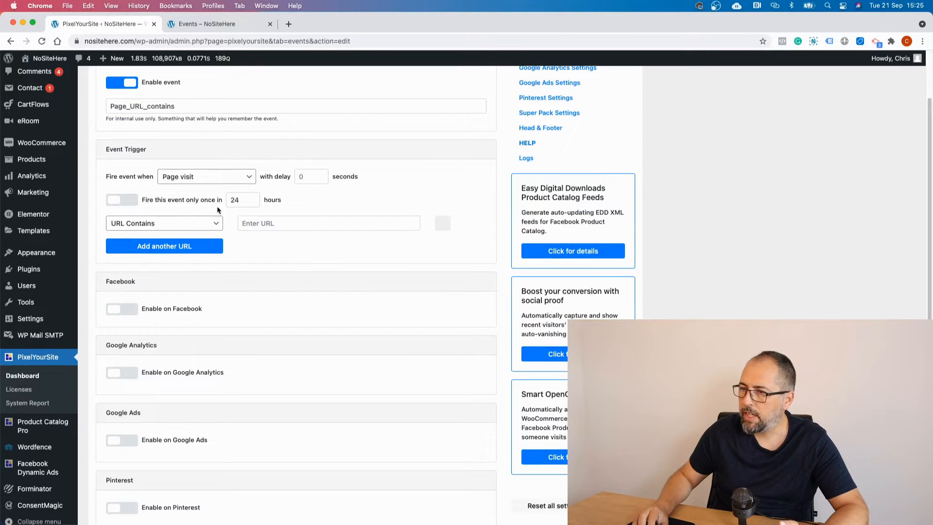
{"action": "left_click", "coordinate": [217, 180]}
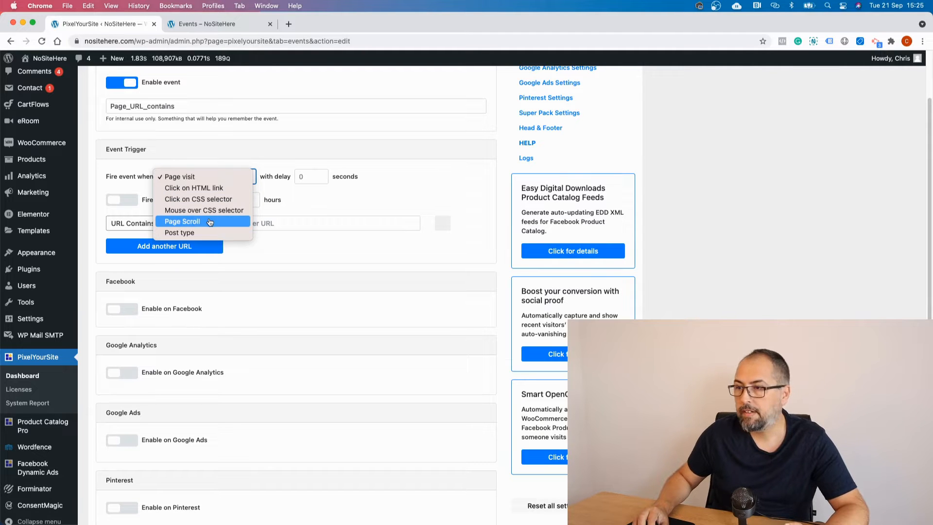
{"action": "left_click", "coordinate": [313, 281]}
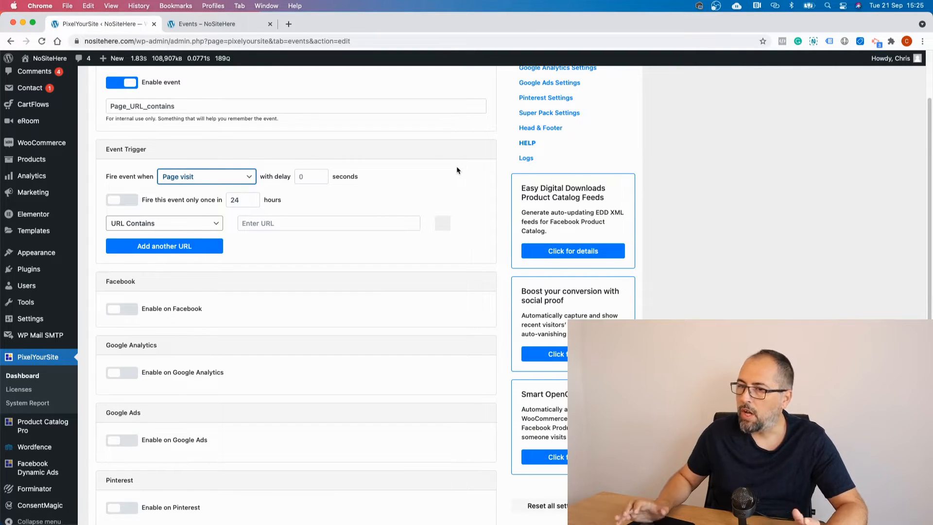
{"action": "left_click", "coordinate": [236, 24]}
{"action": "left_click", "coordinate": [256, 41]}
{"action": "key", "text": "Right"}
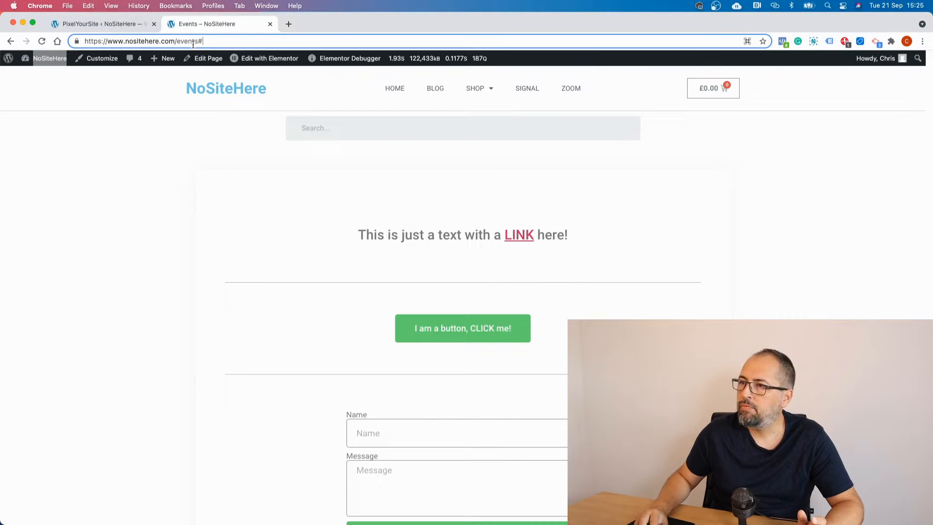
{"action": "key", "text": "BackSpace"}
{"action": "double_click", "coordinate": [223, 43]}
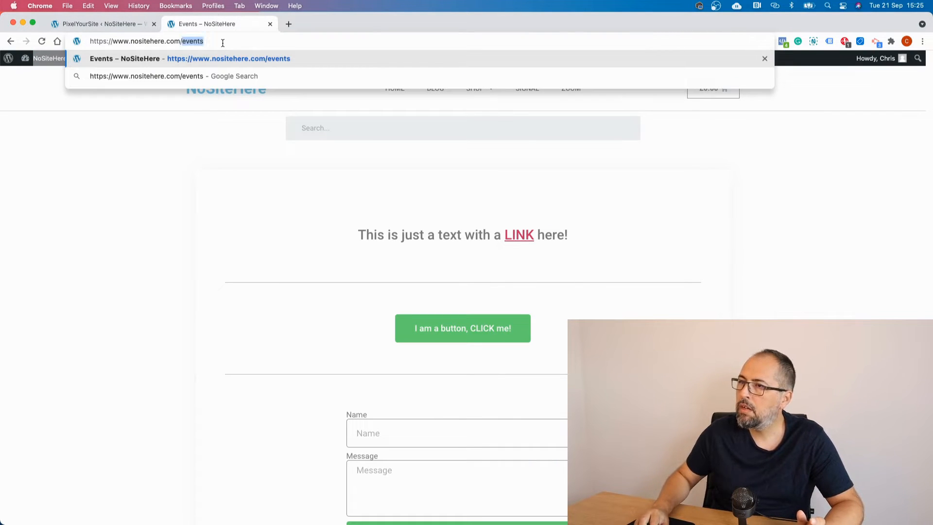
{"action": "triple_click", "coordinate": [222, 43]}
{"action": "right_click", "coordinate": [200, 43]}
{"action": "left_click", "coordinate": [229, 105]}
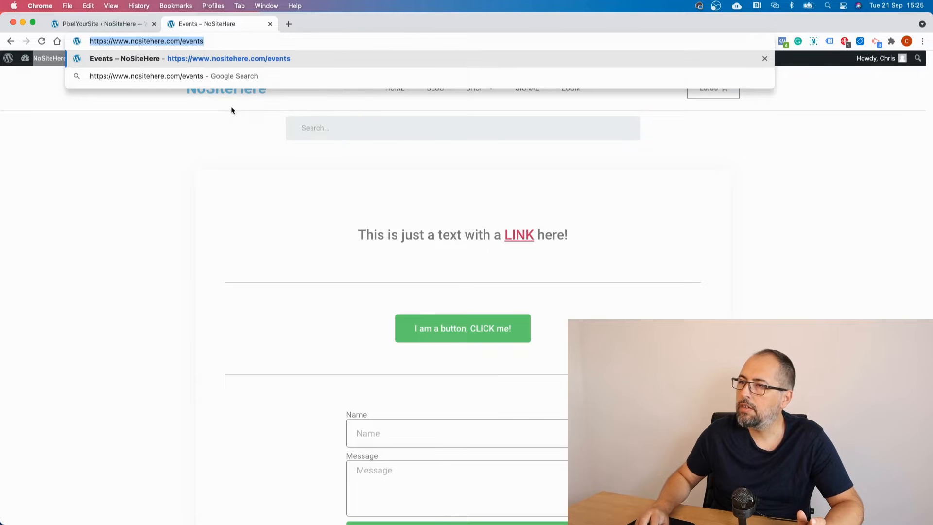
{"action": "right_click", "coordinate": [183, 43]}
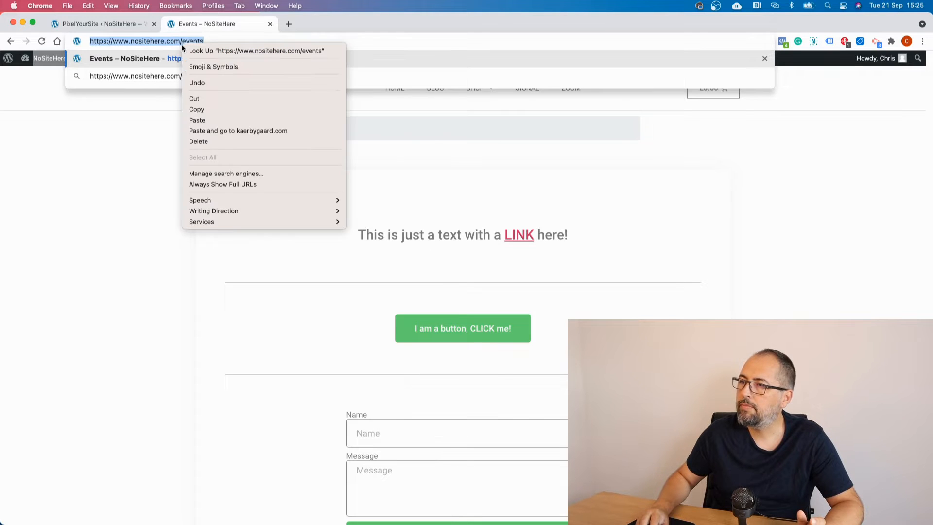
{"action": "left_click", "coordinate": [197, 111]}
{"action": "left_click", "coordinate": [119, 24]}
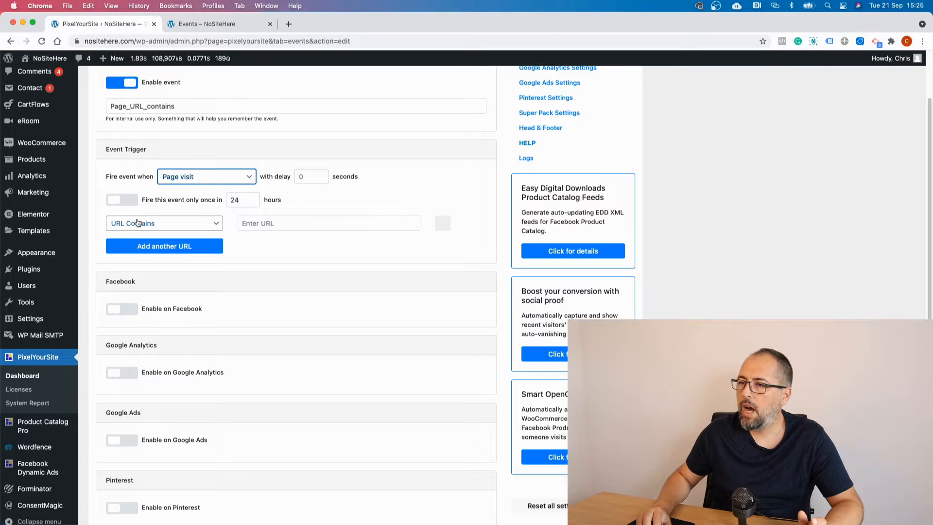
{"action": "left_click", "coordinate": [193, 222]}
{"action": "left_click", "coordinate": [190, 233]}
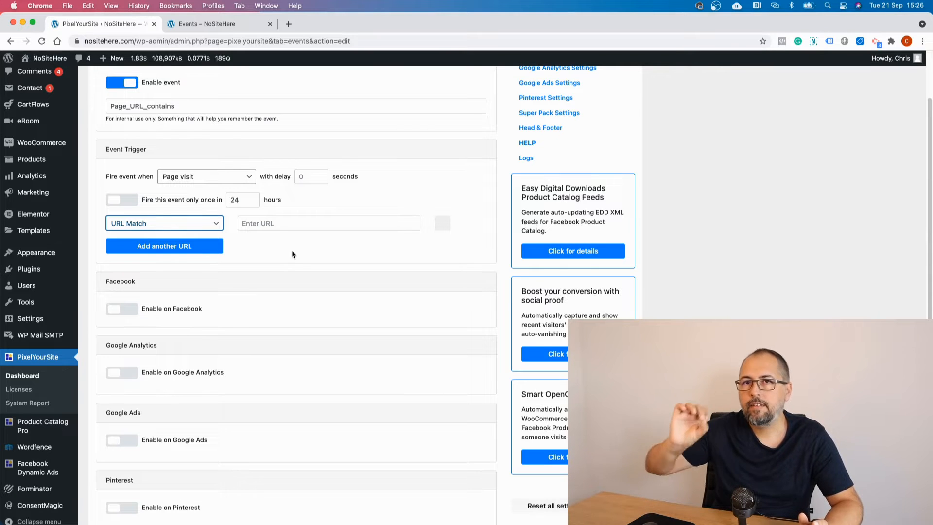
{"action": "left_click", "coordinate": [278, 223]}
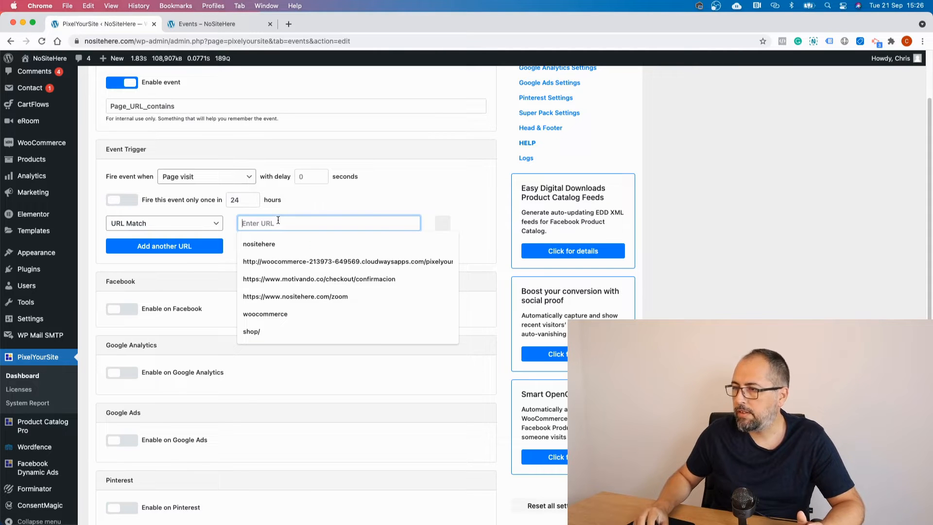
{"action": "right_click", "coordinate": [278, 222]}
{"action": "left_click", "coordinate": [292, 288]}
{"action": "left_click", "coordinate": [443, 209]}
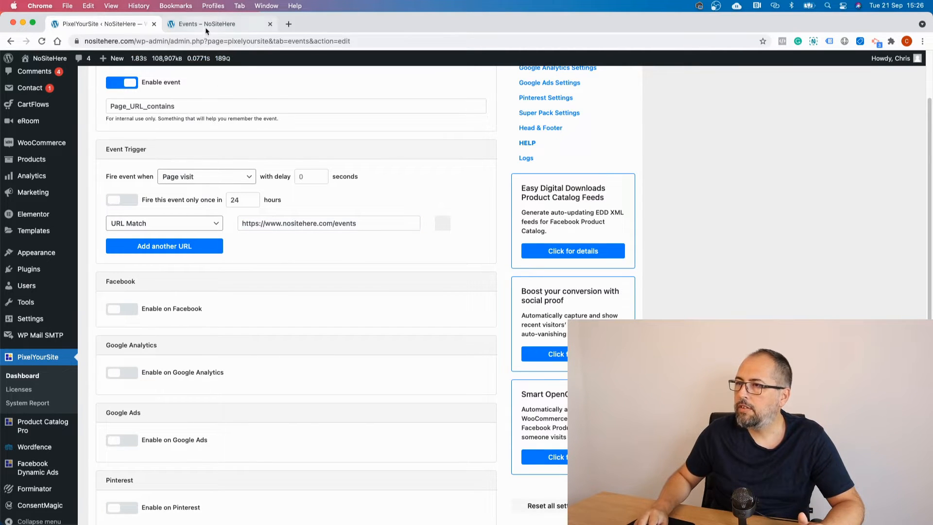
Rename the event as Page_URL_Events and set its trigger delay to 5 seconds.
{"action": "left_click_drag", "start_coordinate": [147, 106], "coordinate": [217, 118]}
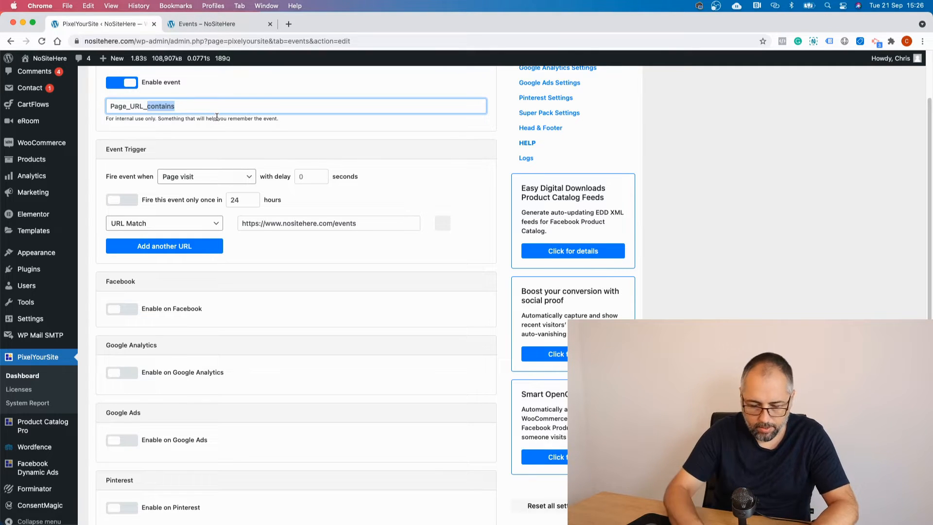
{"action": "type", "text": "Events"}
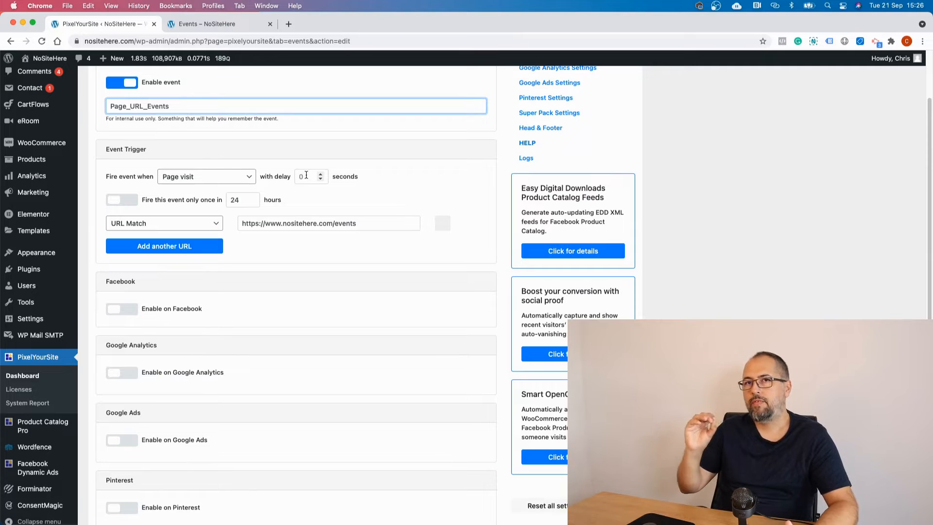
{"action": "left_click", "coordinate": [306, 175]}
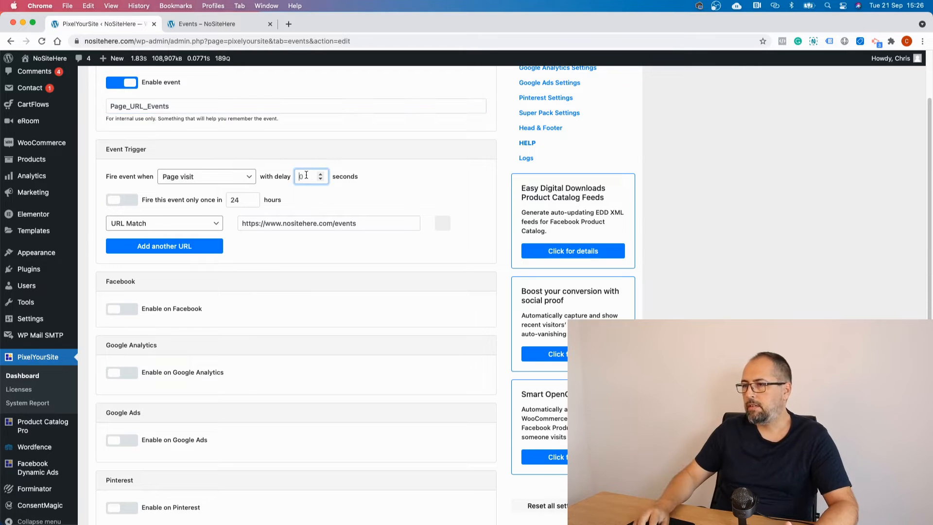
{"action": "type", "text": "5"}
{"action": "left_click", "coordinate": [426, 200]}
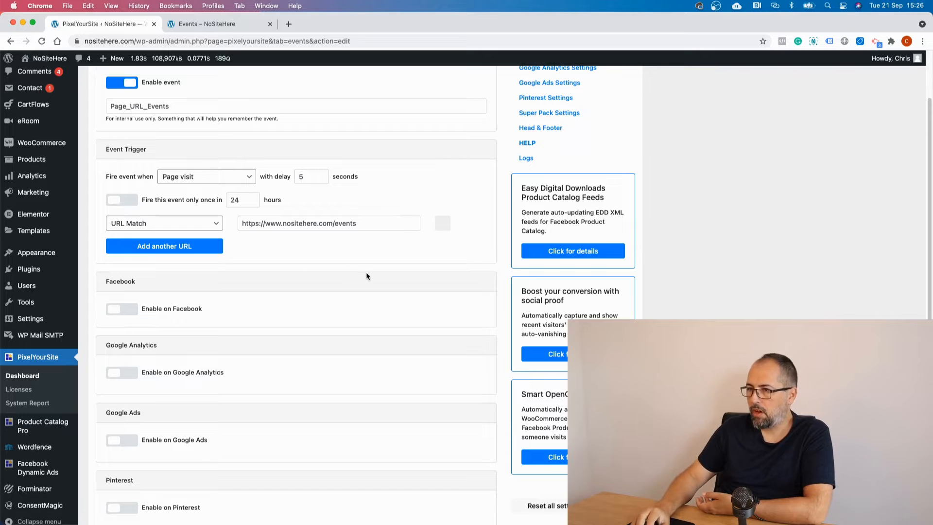
{"action": "left_click", "coordinate": [185, 245]}
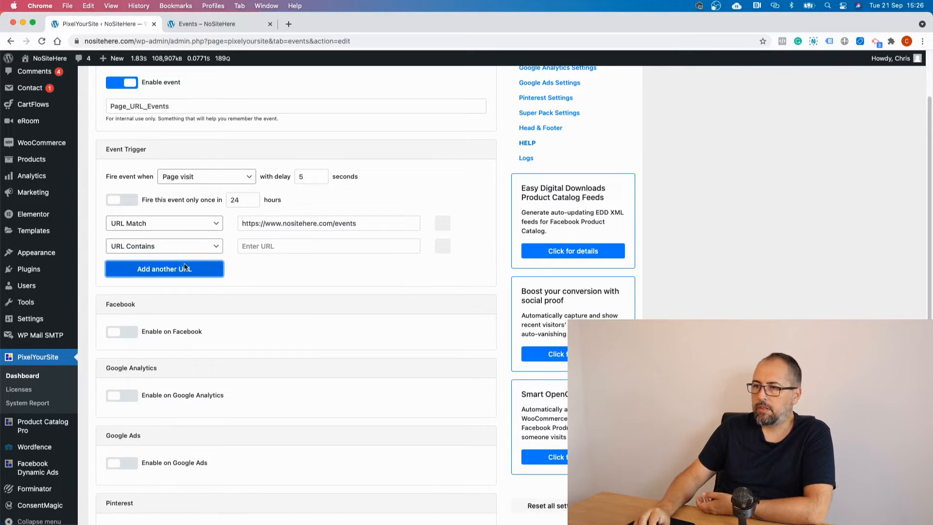
{"action": "left_click", "coordinate": [185, 267]}
{"action": "left_click", "coordinate": [439, 270]}
{"action": "left_click", "coordinate": [443, 247]}
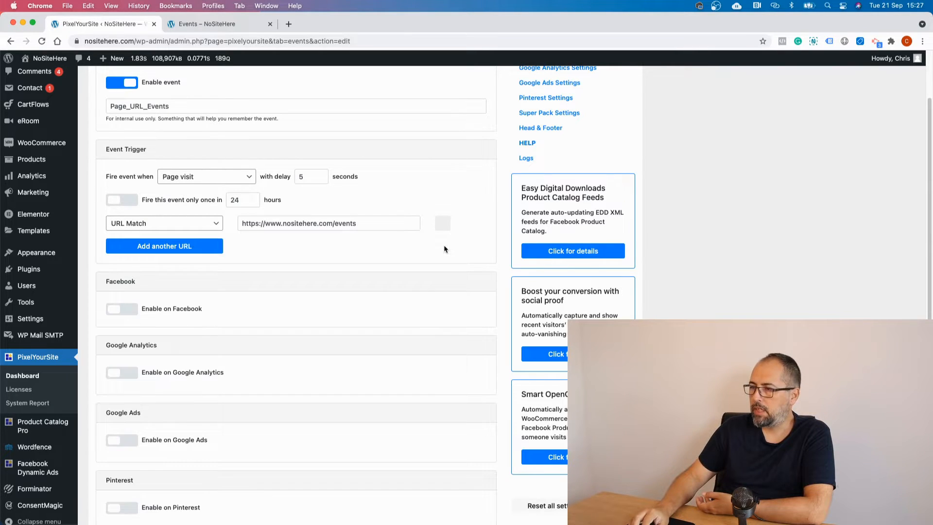
Enable the event on Facebook and set its event type to CustomEvent.
{"action": "scroll", "coordinate": [377, 294], "scroll_direction": "down", "scroll_amount": 3}
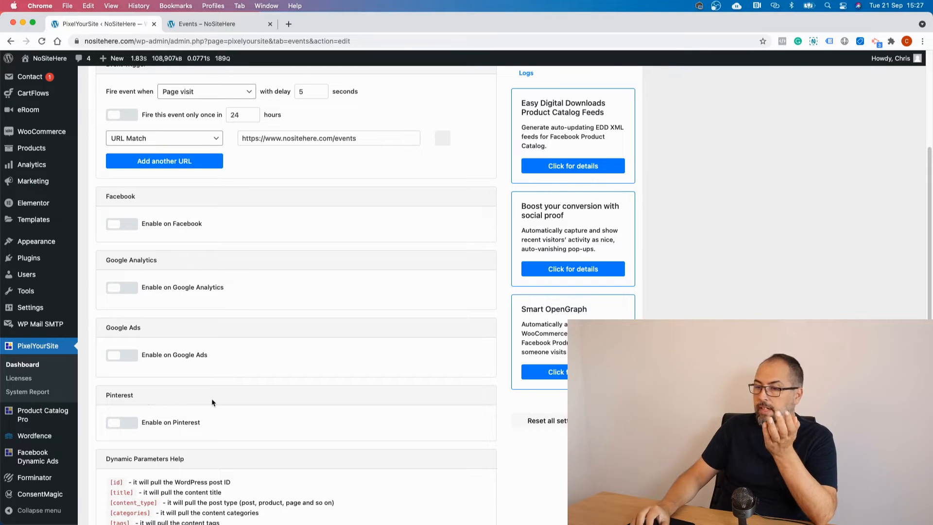
{"action": "scroll", "coordinate": [212, 403], "scroll_direction": "down", "scroll_amount": 1}
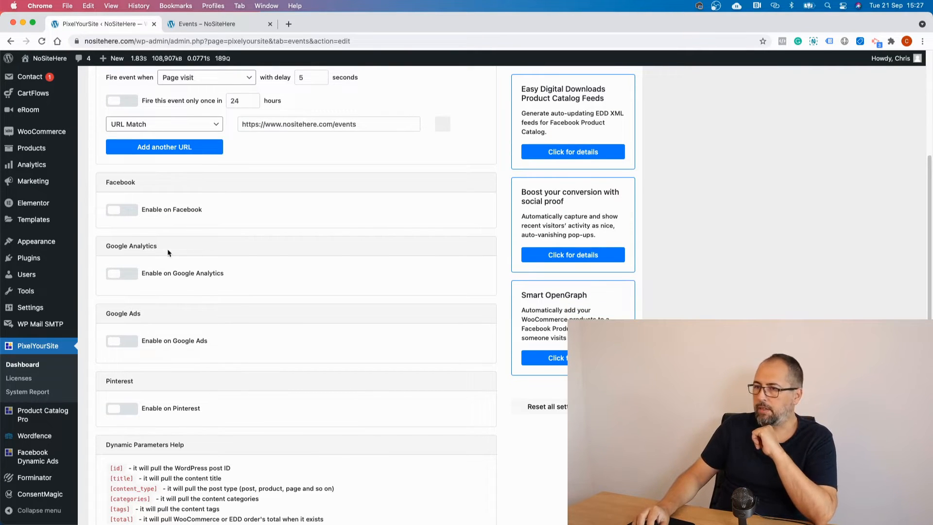
{"action": "left_click", "coordinate": [124, 216]}
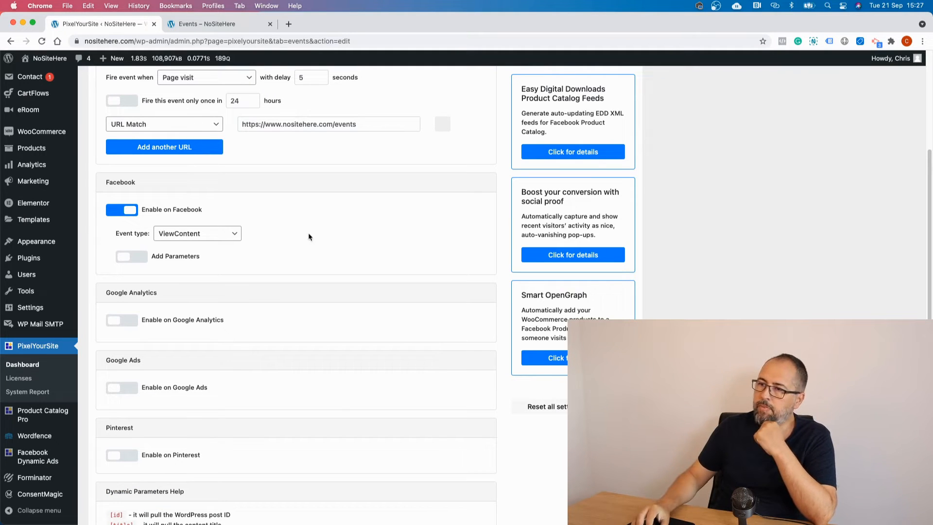
{"action": "left_click", "coordinate": [176, 234]}
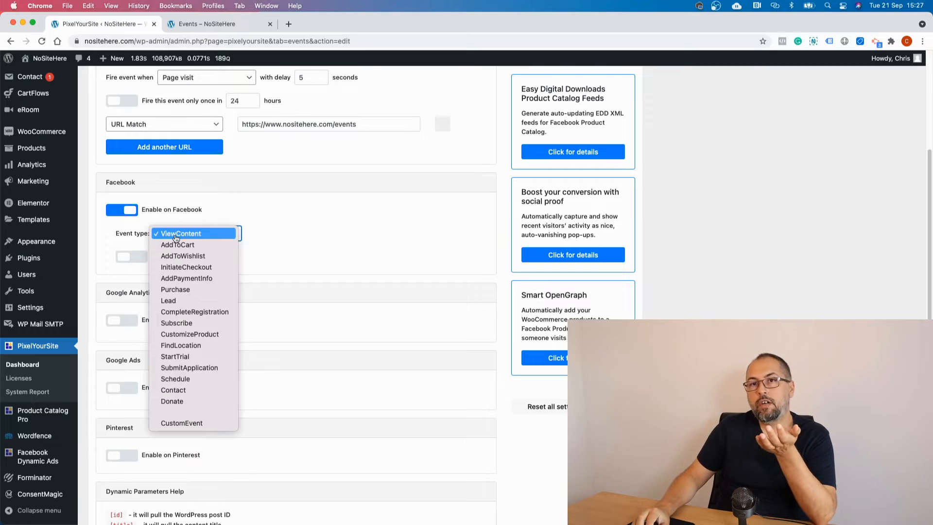
{"action": "left_click", "coordinate": [181, 423]}
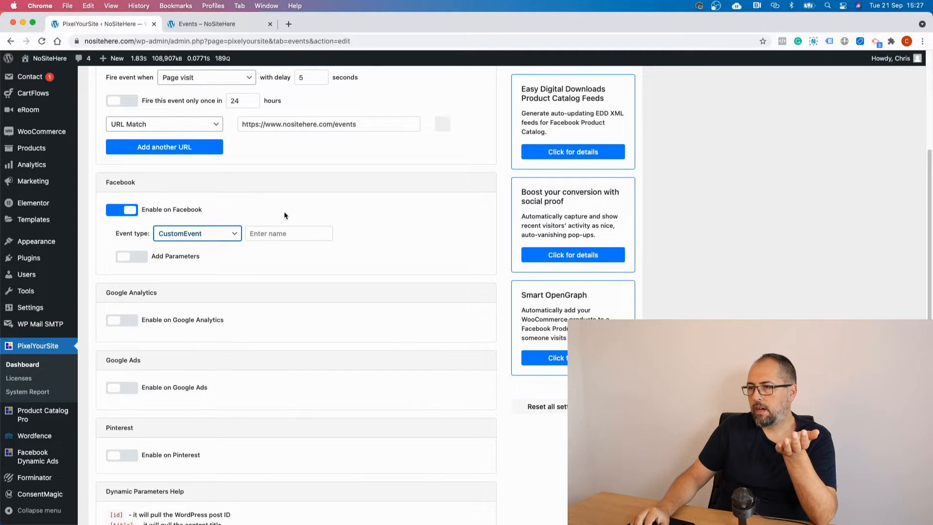
Copy the internal event name Page_URL_Events and paste it as the name of the Facebook custom event.
{"action": "scroll", "coordinate": [285, 213], "scroll_direction": "up", "scroll_amount": 3}
{"action": "double_click", "coordinate": [194, 130]}
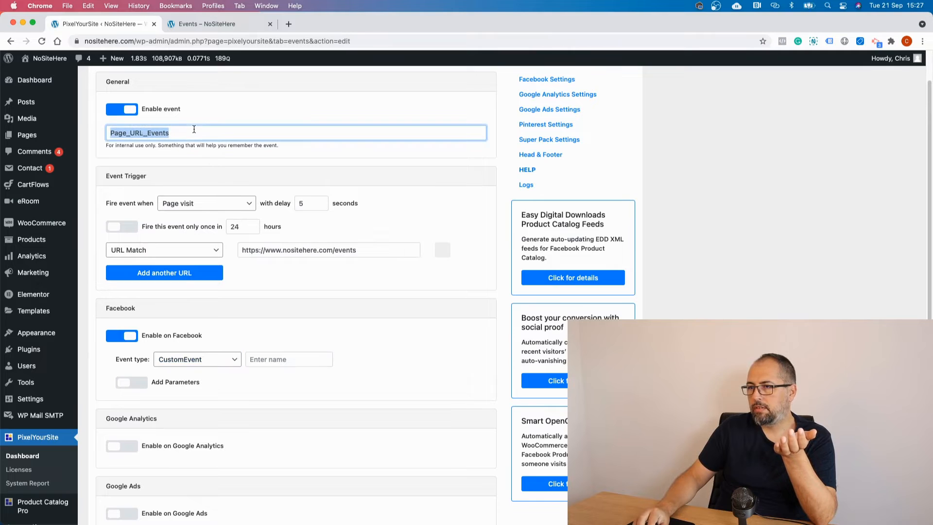
{"action": "right_click", "coordinate": [142, 135]}
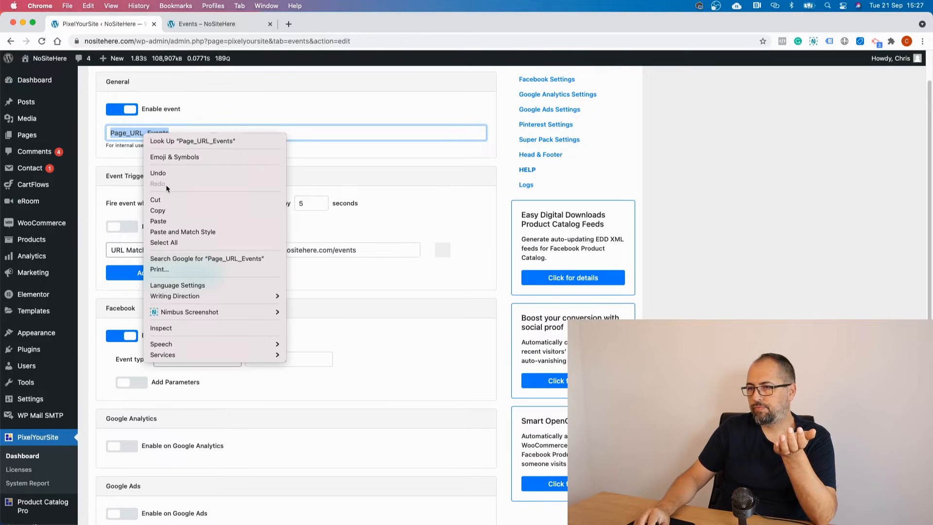
{"action": "left_click", "coordinate": [159, 210]}
{"action": "right_click", "coordinate": [293, 362]}
{"action": "left_click", "coordinate": [316, 434]}
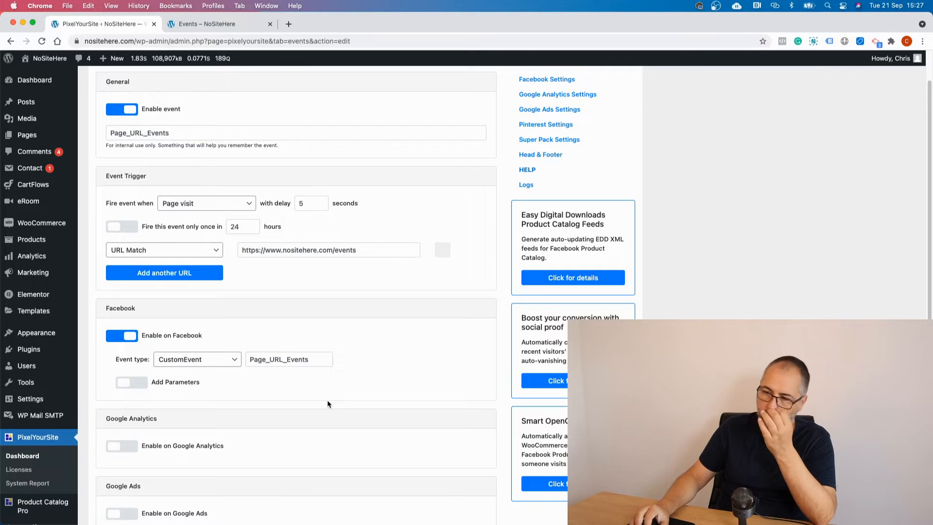
Save the Page_URL_Events event with additional Facebook parameters left off.
{"action": "scroll", "coordinate": [328, 403], "scroll_direction": "down", "scroll_amount": 4}
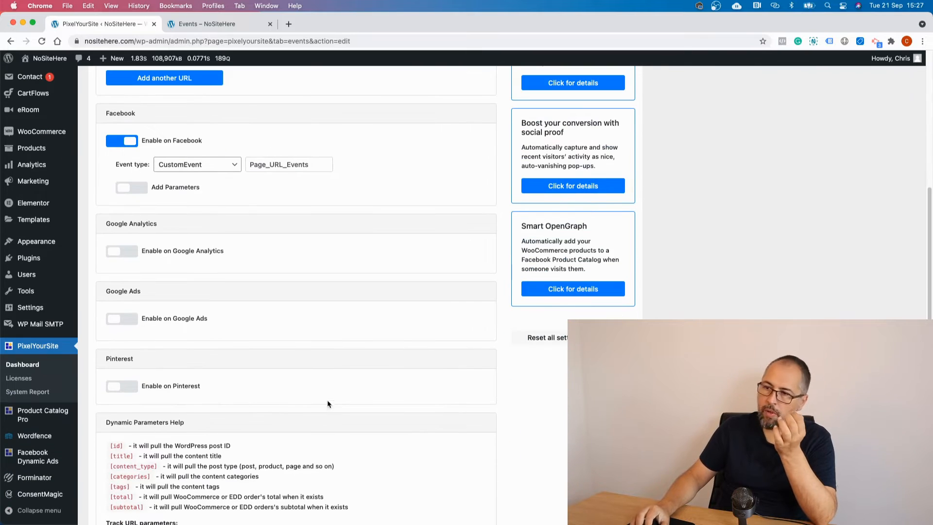
{"action": "left_click", "coordinate": [142, 189]}
{"action": "left_click", "coordinate": [142, 189]}
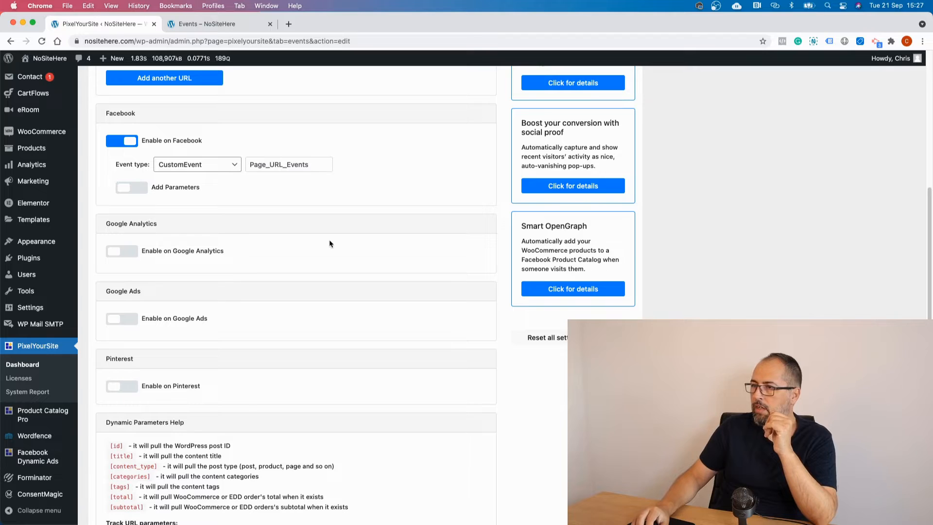
{"action": "scroll", "coordinate": [329, 244], "scroll_direction": "down", "scroll_amount": 3}
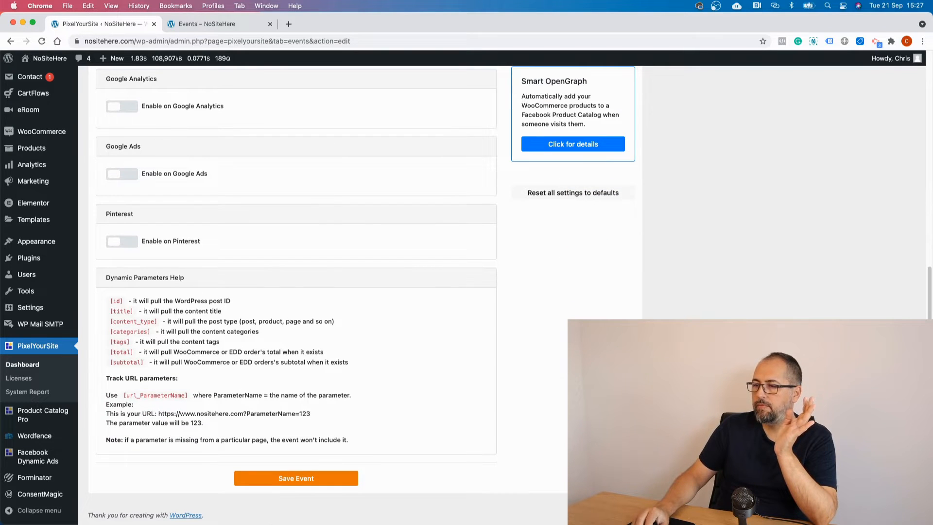
{"action": "left_click", "coordinate": [296, 478]}
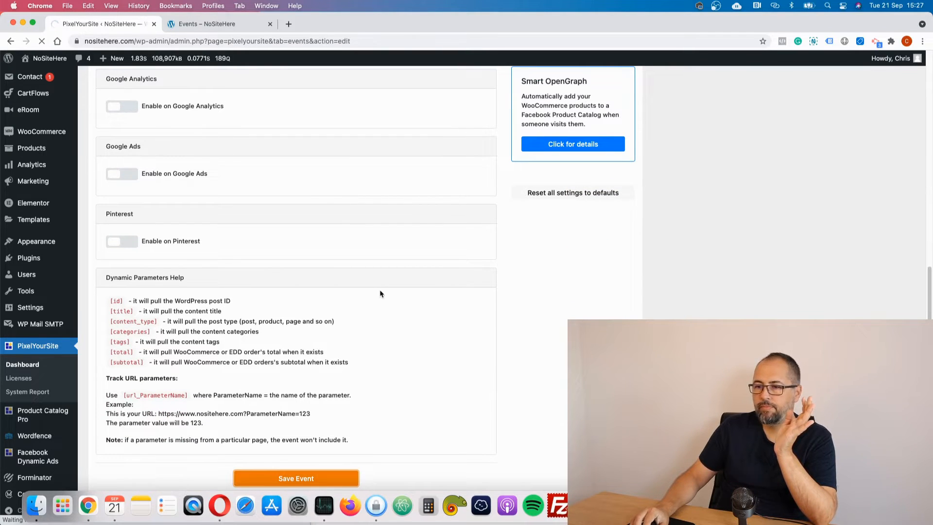
Reload the site's Events page and inspect the Page_URL_Events event's parameters in Facebook Pixel Helper.
{"action": "left_click", "coordinate": [204, 24]}
{"action": "left_click", "coordinate": [782, 41]}
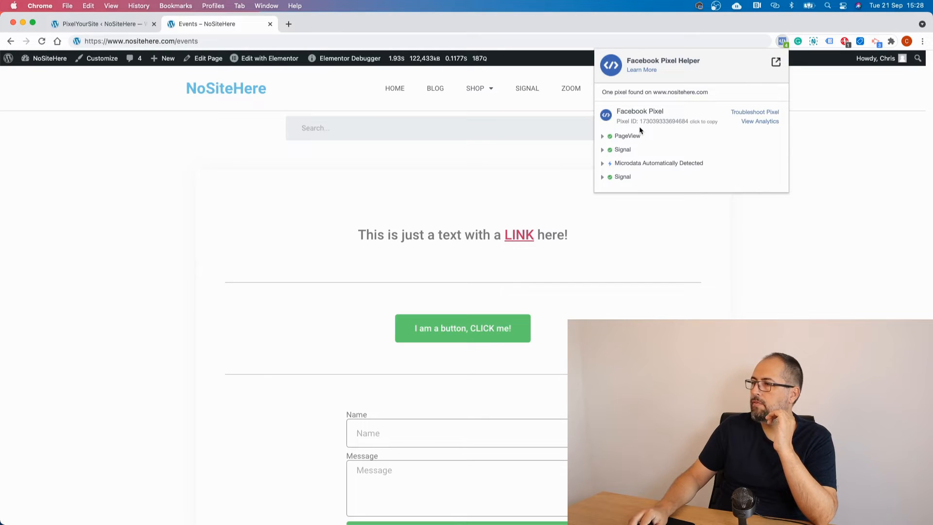
{"action": "left_click", "coordinate": [548, 169]}
{"action": "left_click", "coordinate": [42, 42]}
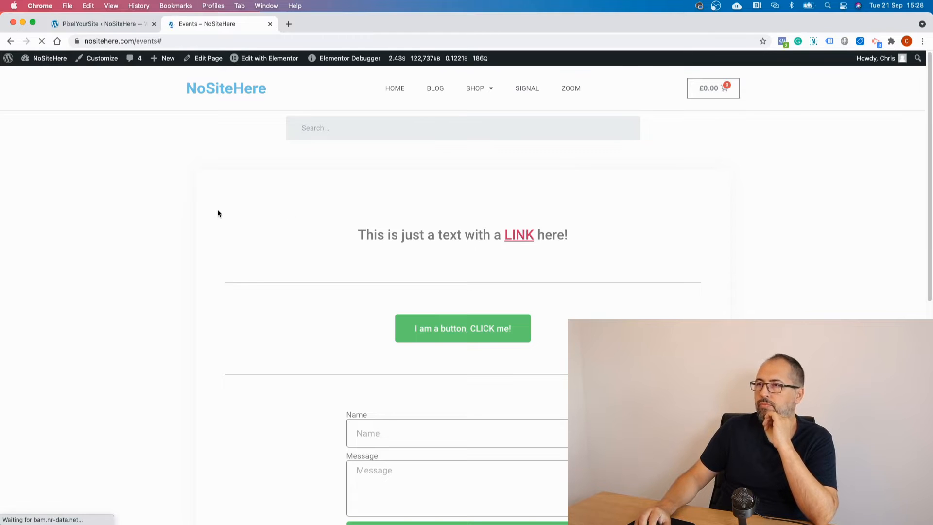
{"action": "left_click", "coordinate": [782, 42]}
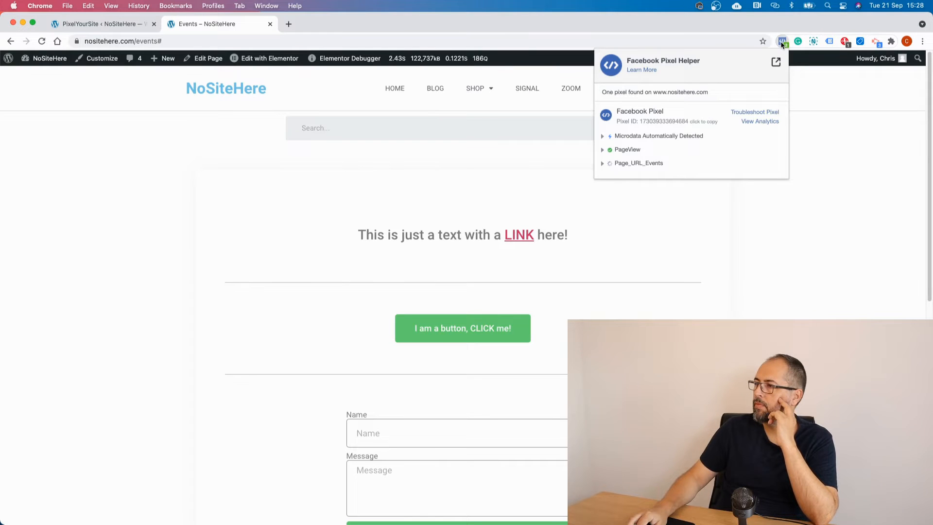
{"action": "left_click", "coordinate": [632, 164]}
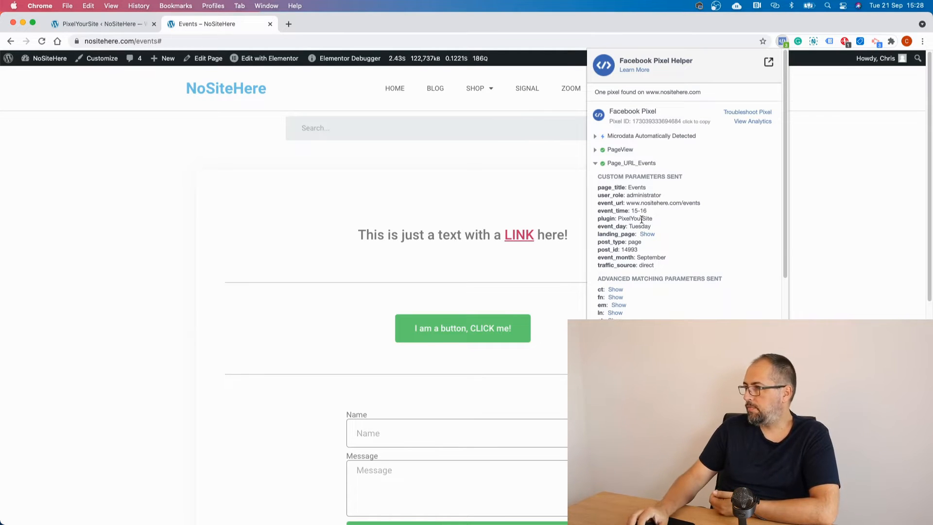
Open the NoSiteHere homepage in a separate tab and check its fired events in Facebook Pixel Helper.
{"action": "right_click", "coordinate": [238, 90]}
{"action": "left_click", "coordinate": [239, 90]}
{"action": "left_click", "coordinate": [305, 24]}
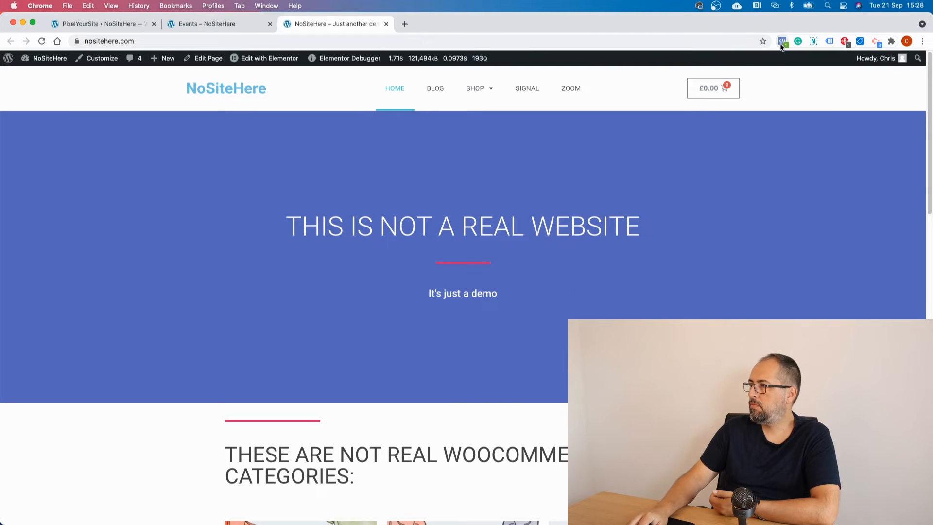
{"action": "left_click", "coordinate": [782, 42]}
{"action": "left_click", "coordinate": [782, 42]}
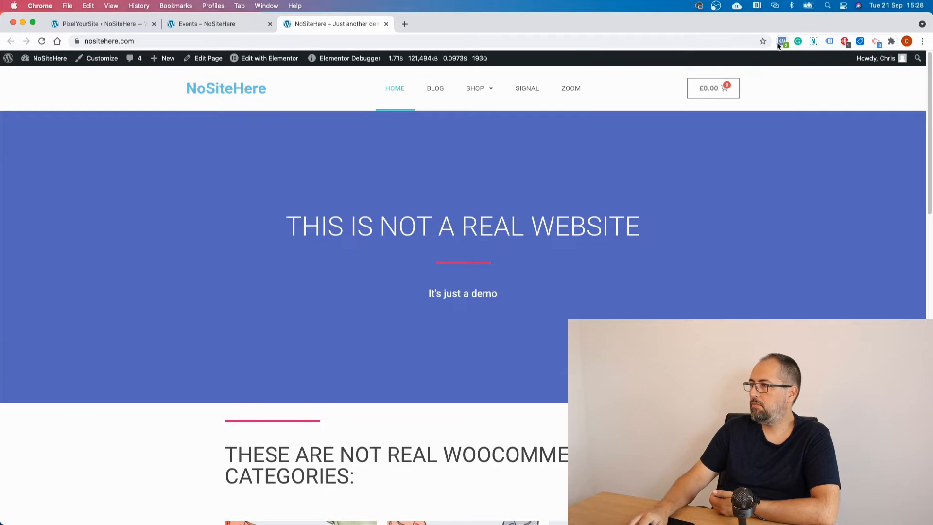
Return to the Events page and review the Page_URL_Events parameters in Facebook Pixel Helper again.
{"action": "left_click", "coordinate": [205, 24]}
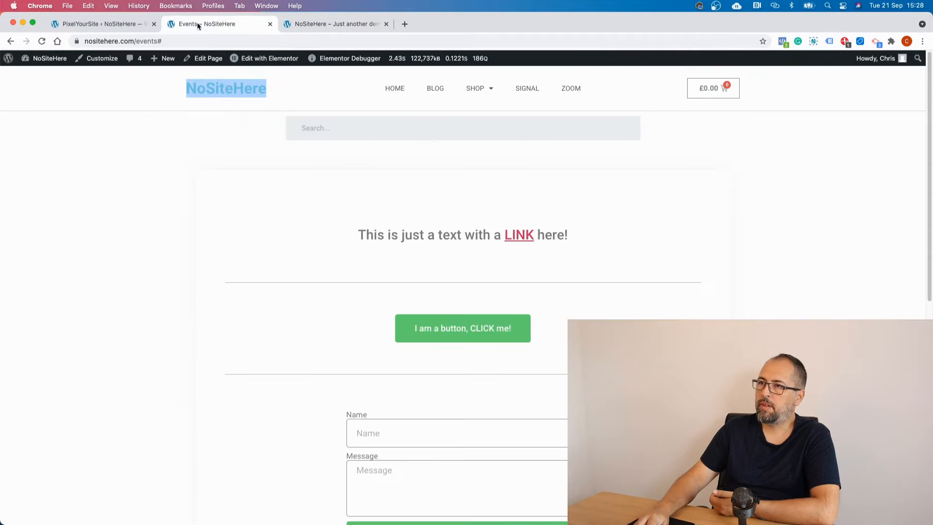
{"action": "left_click", "coordinate": [782, 42]}
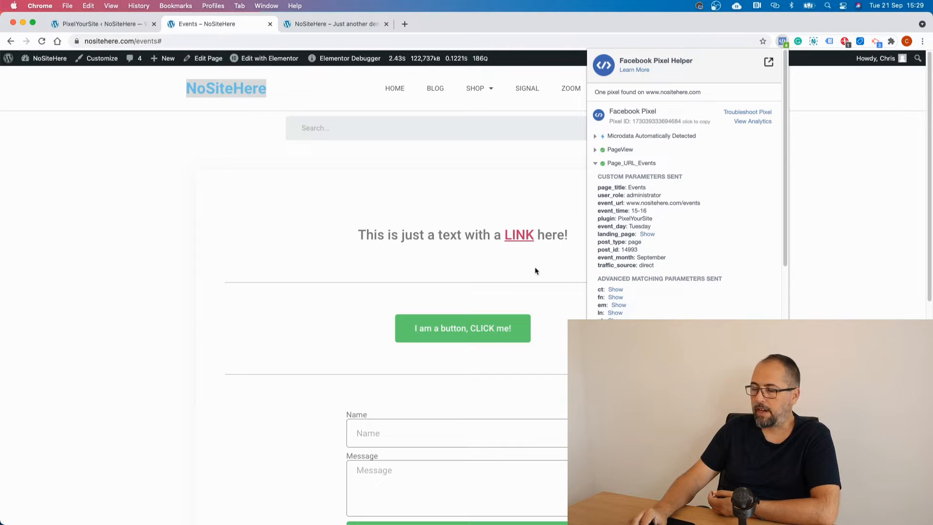
{"action": "key", "text": "Escape"}
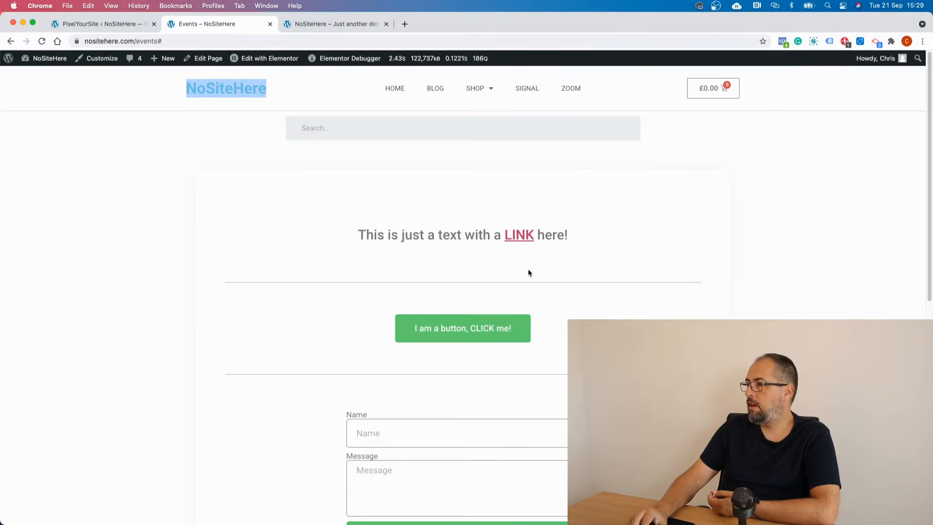
Add a new PixelYourSite event named All Pages, triggered on page visits where the URL contains nositehere.
{"action": "left_click", "coordinate": [137, 27]}
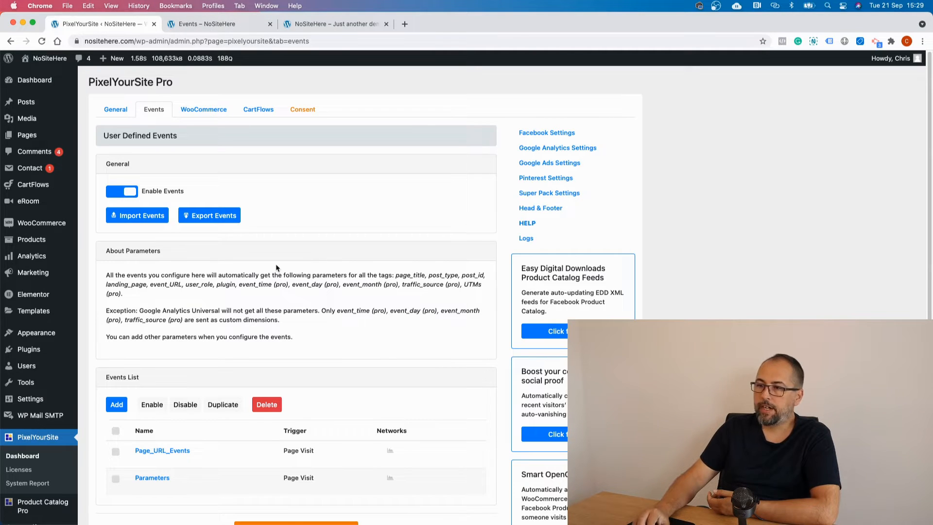
{"action": "scroll", "coordinate": [276, 267], "scroll_direction": "down", "scroll_amount": 5}
{"action": "left_click", "coordinate": [110, 307]}
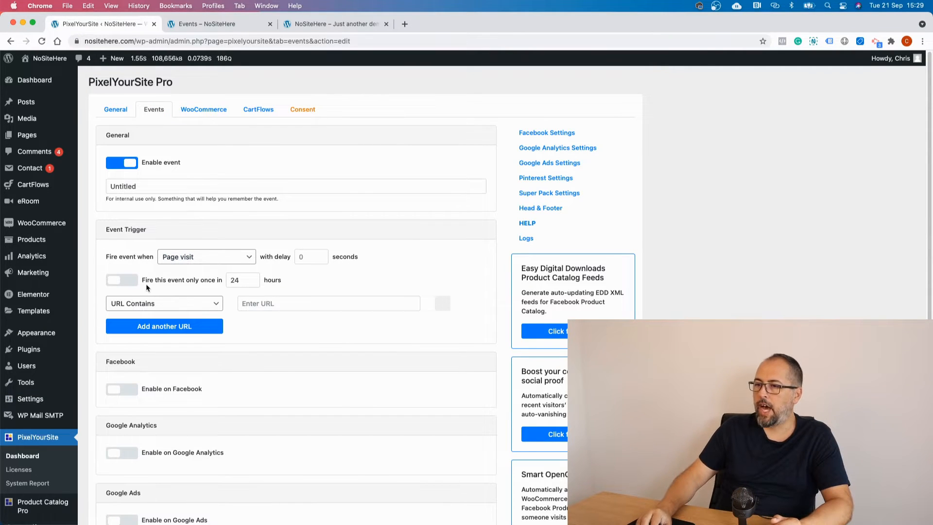
{"action": "double_click", "coordinate": [147, 183]}
{"action": "type", "text": "All Pages"}
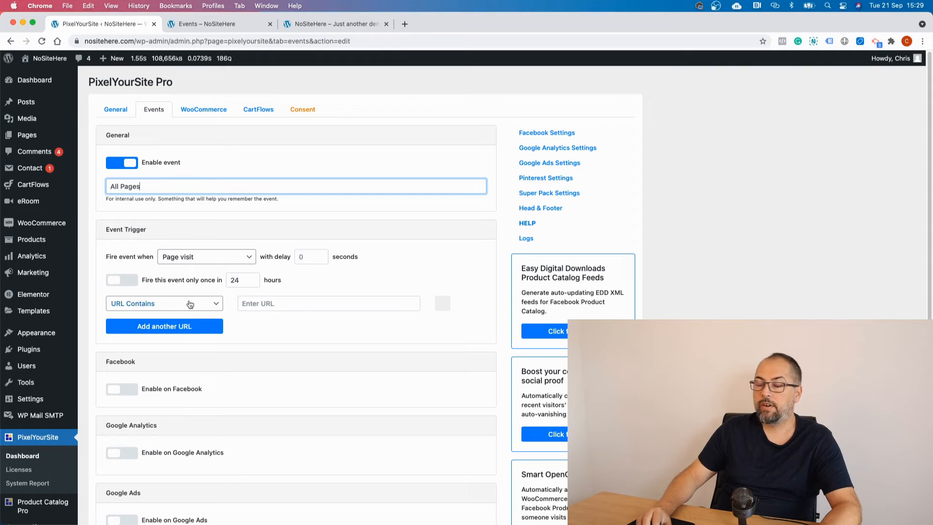
{"action": "left_click", "coordinate": [318, 306]}
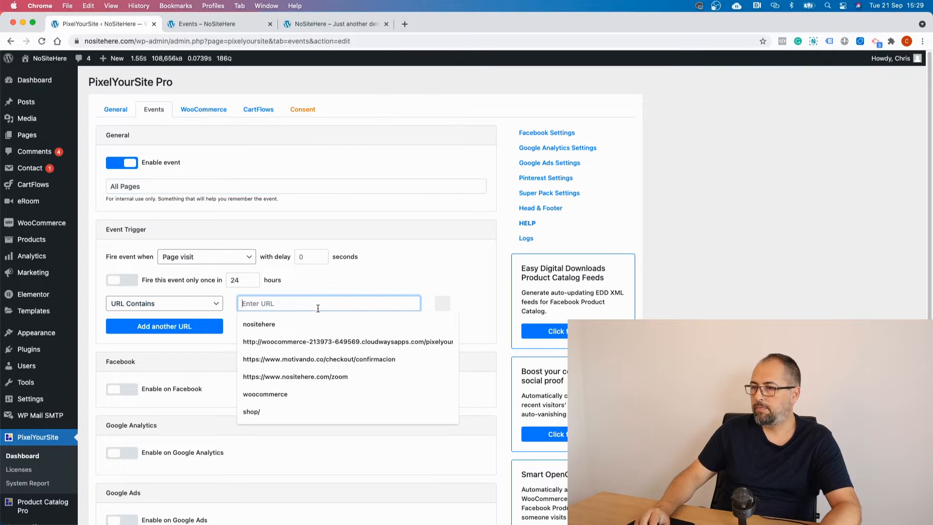
{"action": "type", "text": "nositehere"}
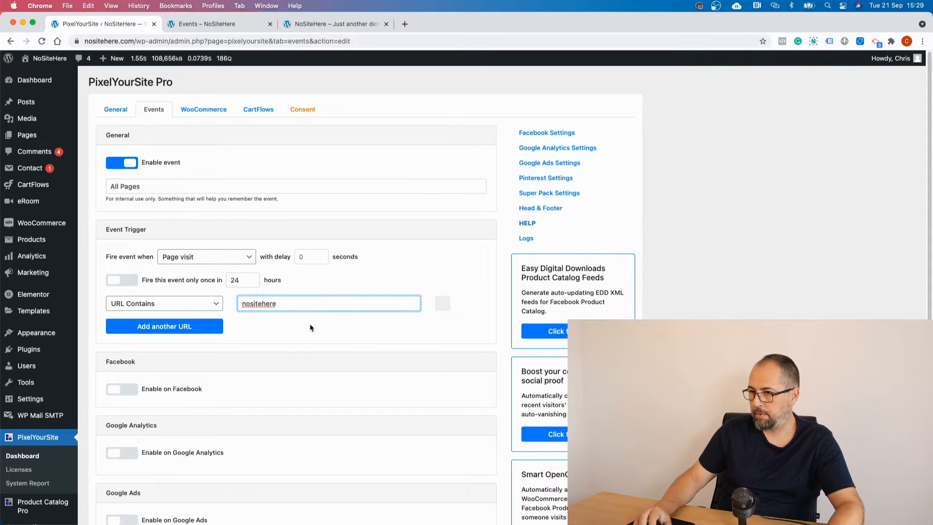
Enable the All Pages event on Facebook as a CustomEvent named AllPages.
{"action": "left_click", "coordinate": [111, 390]}
{"action": "scroll", "coordinate": [232, 367], "scroll_direction": "down", "scroll_amount": 1}
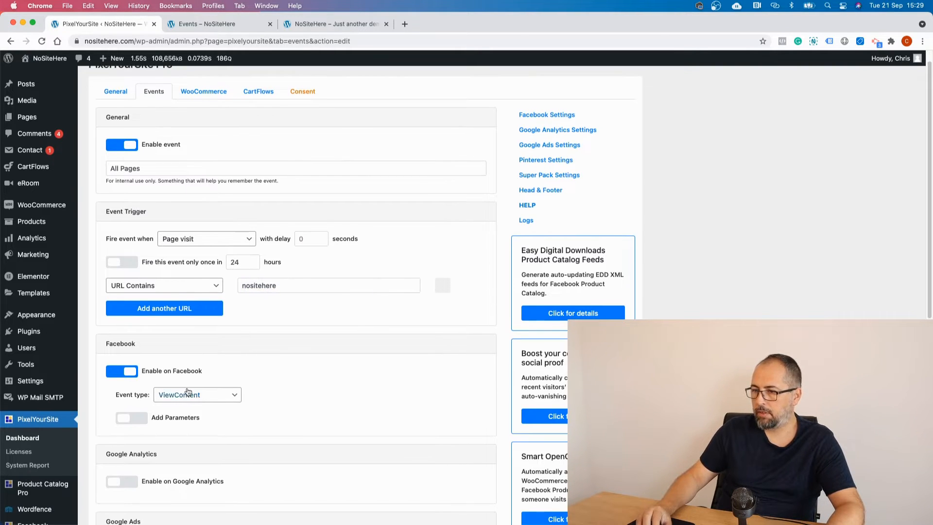
{"action": "left_click", "coordinate": [187, 393]}
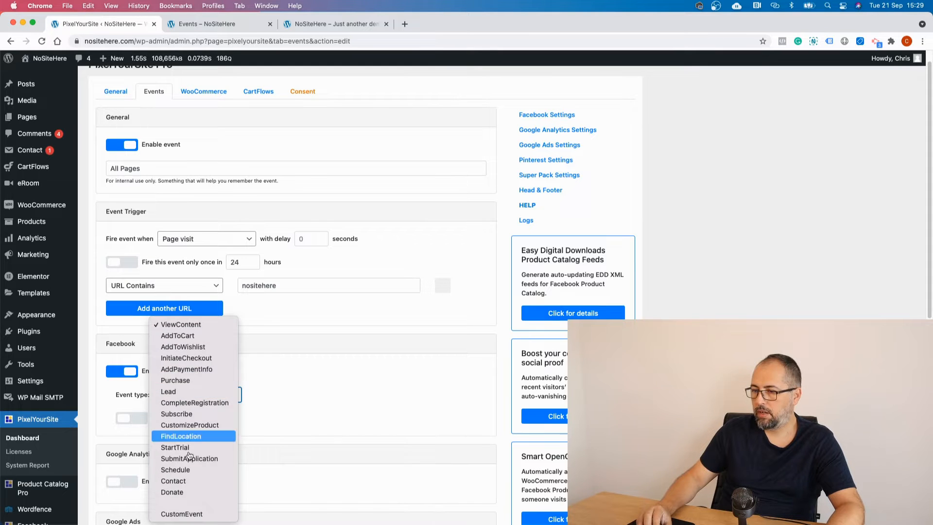
{"action": "left_click", "coordinate": [182, 514]}
{"action": "scroll", "coordinate": [331, 353], "scroll_direction": "down", "scroll_amount": 3}
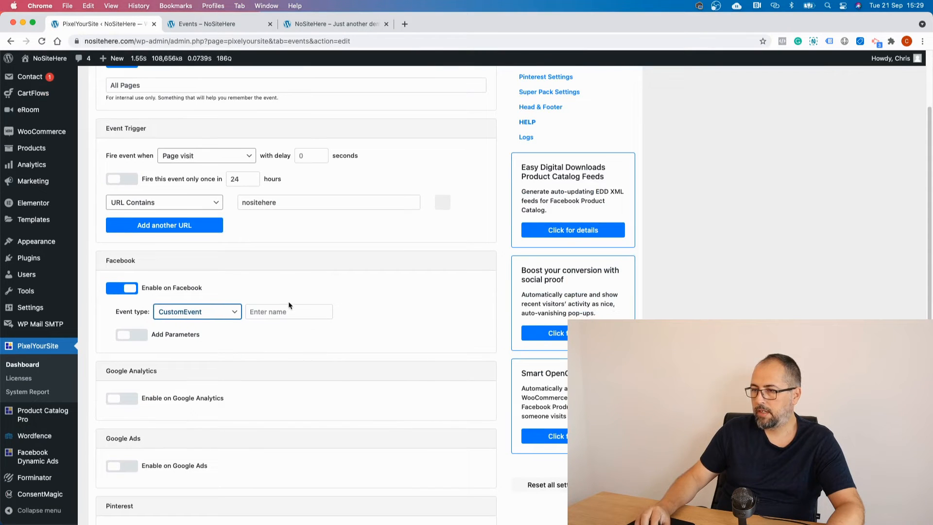
{"action": "left_click", "coordinate": [287, 309]}
{"action": "type", "text": "AllPages"}
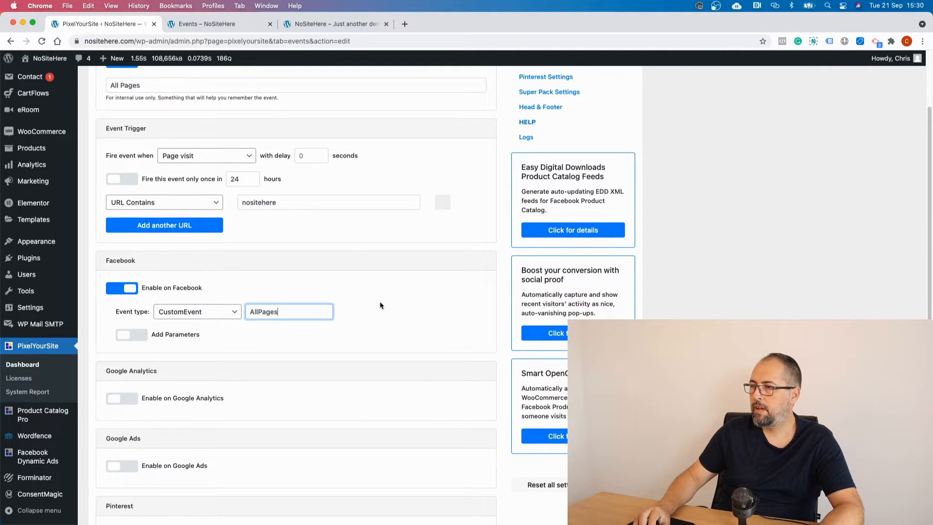
Set the event's delay to 3 seconds, limit it to firing only once in 24 hours, and save it.
{"action": "left_click", "coordinate": [308, 155]}
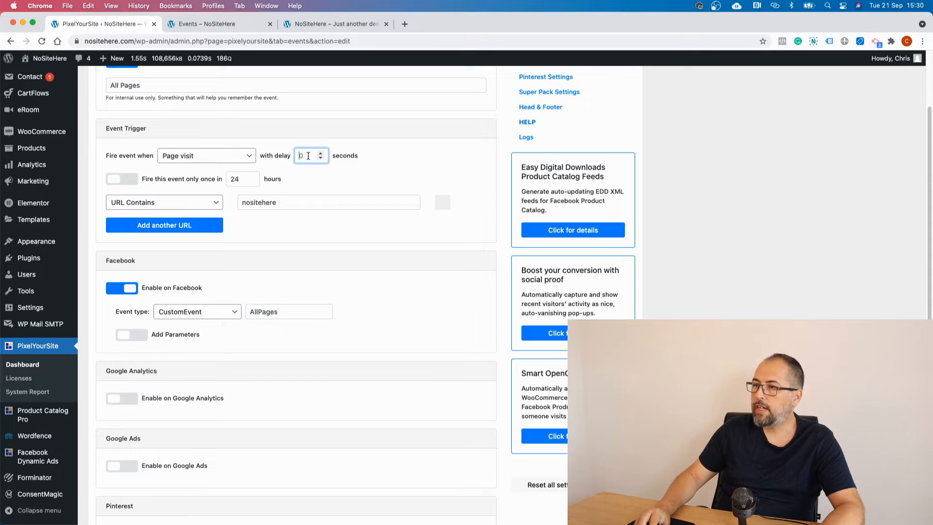
{"action": "left_click", "coordinate": [336, 176]}
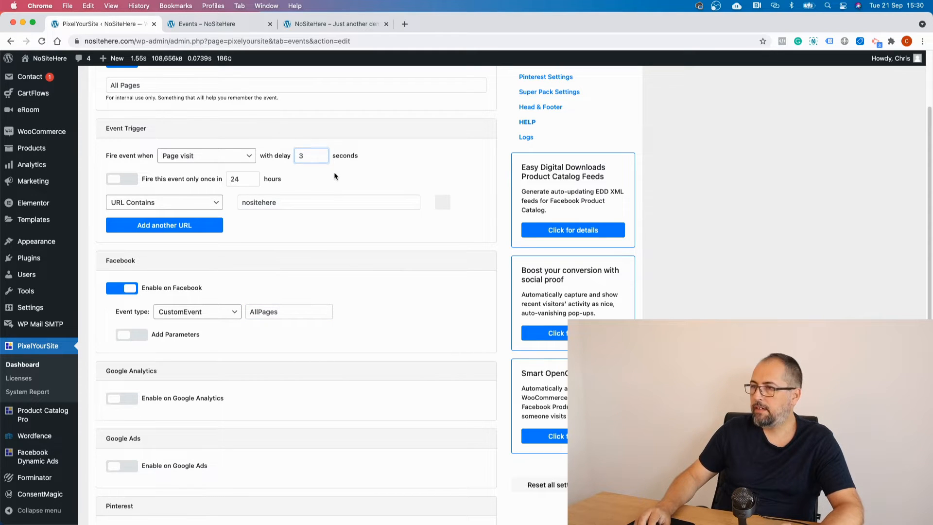
{"action": "left_click", "coordinate": [119, 180]}
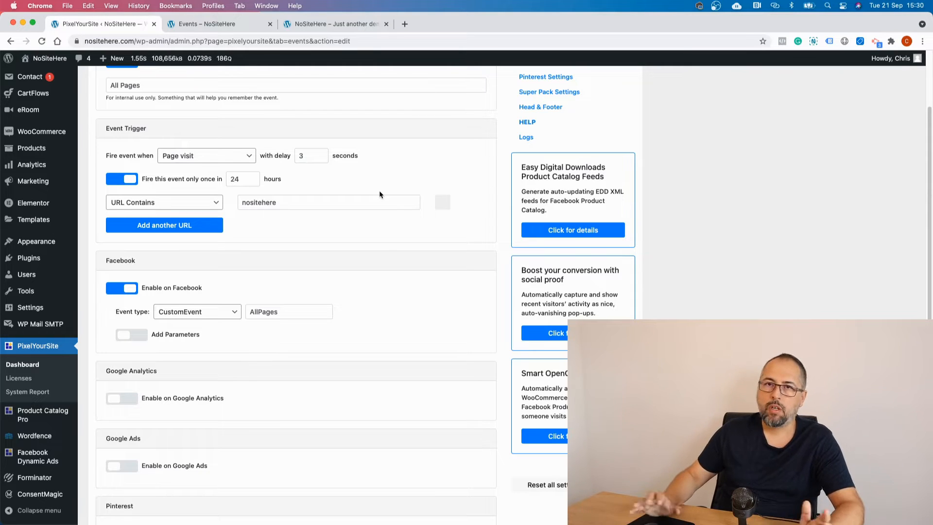
{"action": "scroll", "coordinate": [387, 251], "scroll_direction": "down", "scroll_amount": 6}
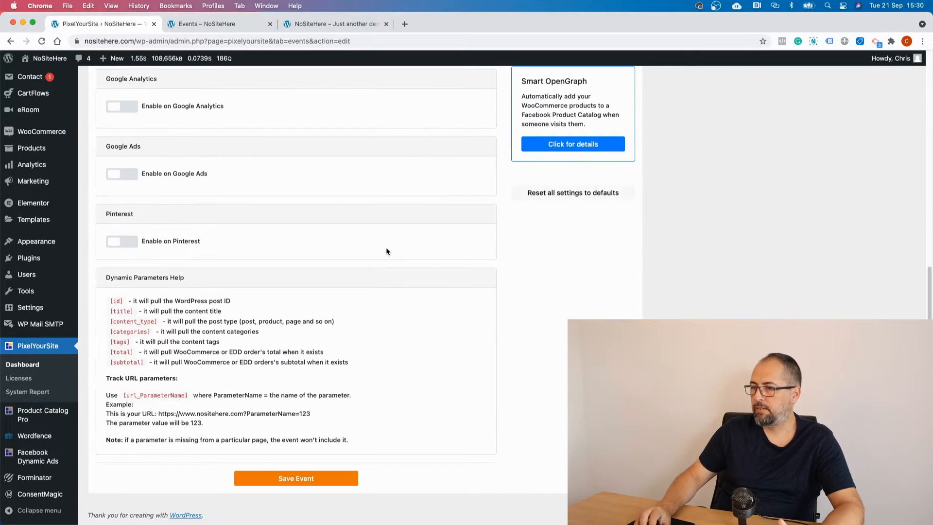
{"action": "left_click", "coordinate": [331, 479]}
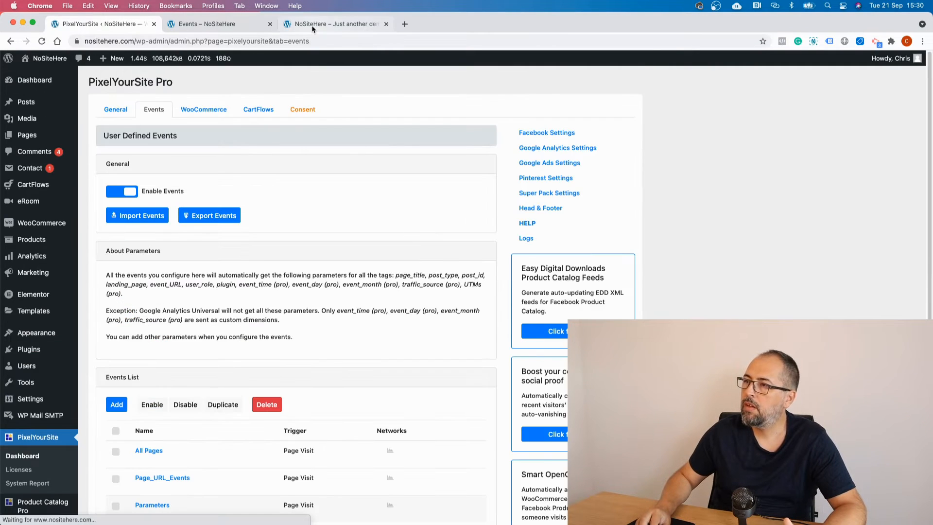
Open the site's Shop page from the homepage tab and inspect the AllPages event's parameters in Facebook Pixel Helper.
{"action": "left_click", "coordinate": [313, 26]}
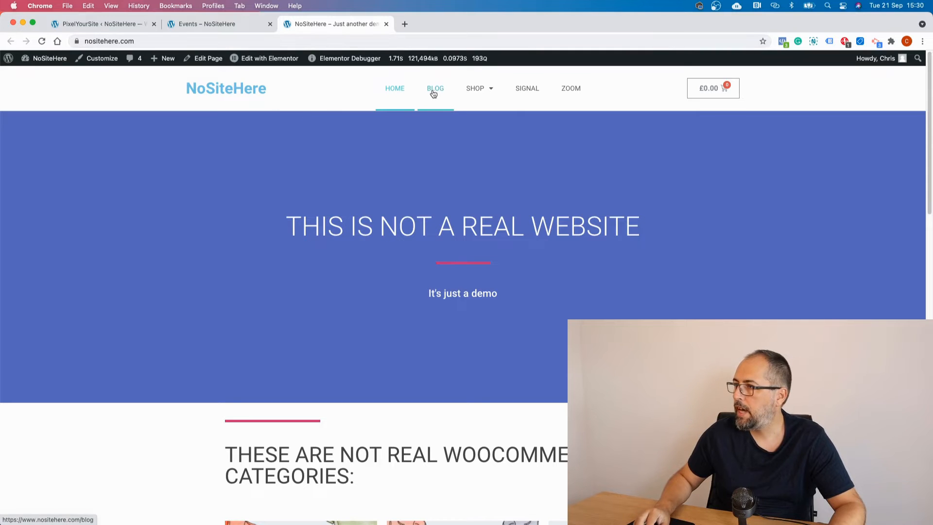
{"action": "left_click", "coordinate": [482, 91]}
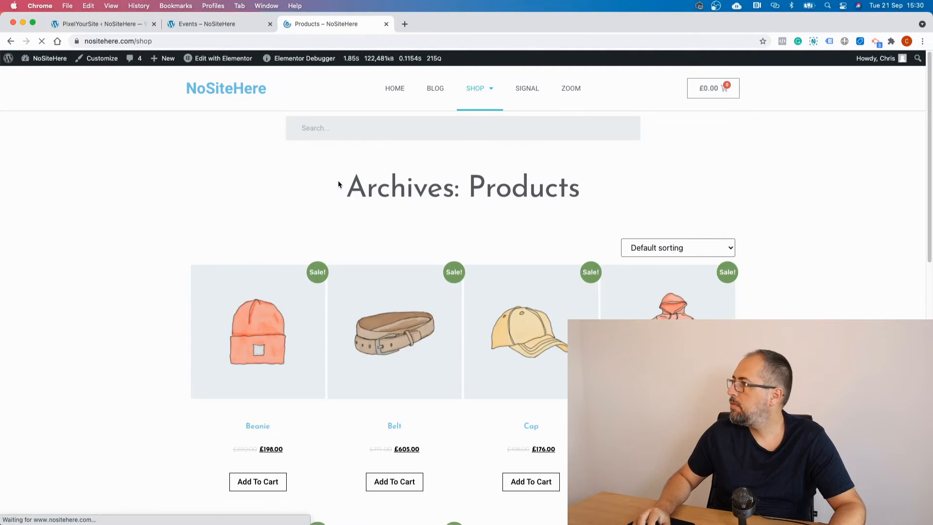
{"action": "left_click", "coordinate": [786, 44]}
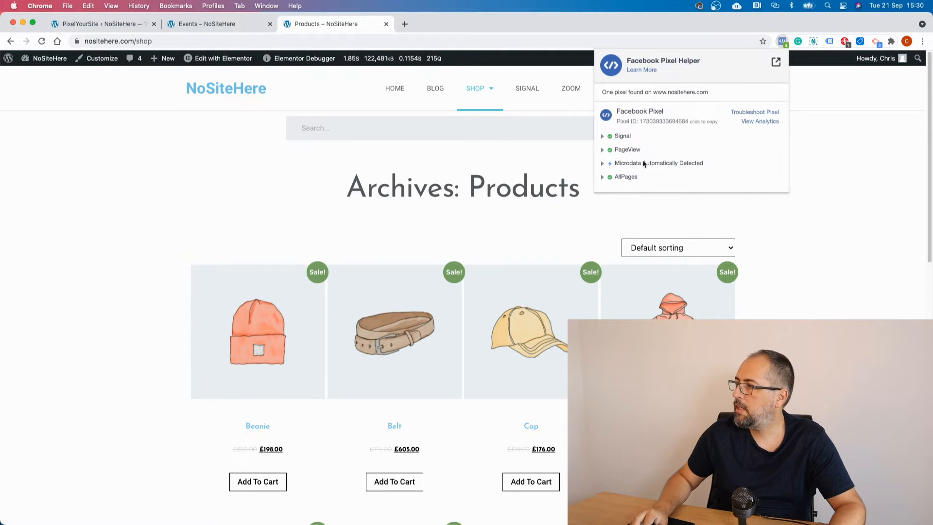
{"action": "left_click", "coordinate": [623, 179]}
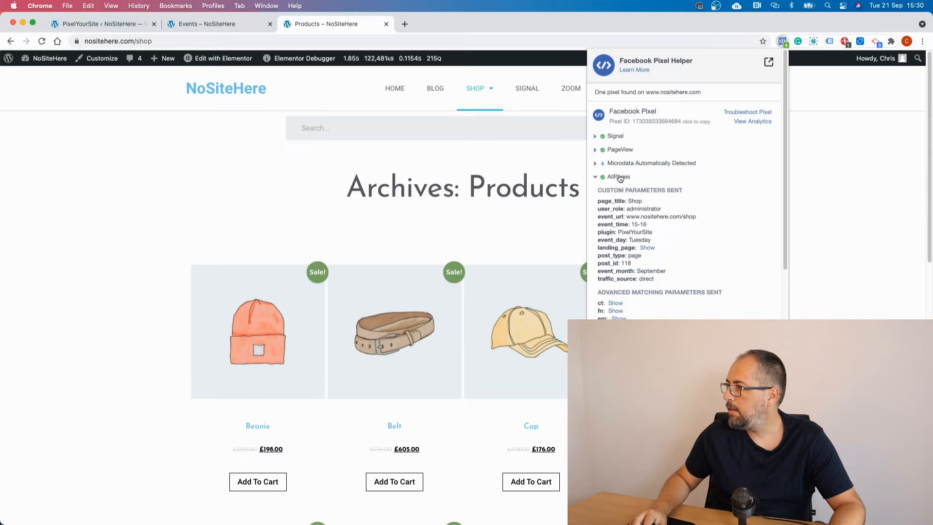
{"action": "left_click", "coordinate": [619, 177]}
{"action": "left_click", "coordinate": [284, 151]}
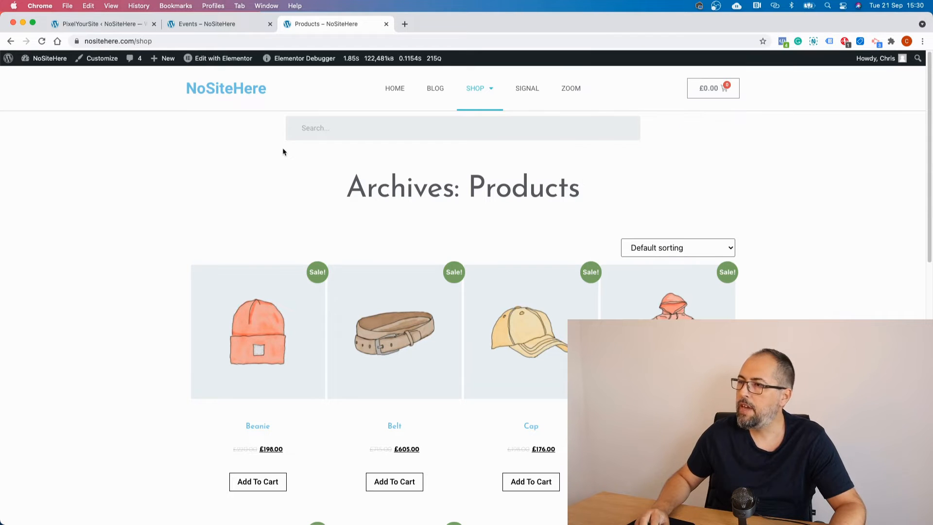
Reload the Shop page and inspect the AllPages event's details in Facebook Pixel Helper.
{"action": "left_click", "coordinate": [42, 40]}
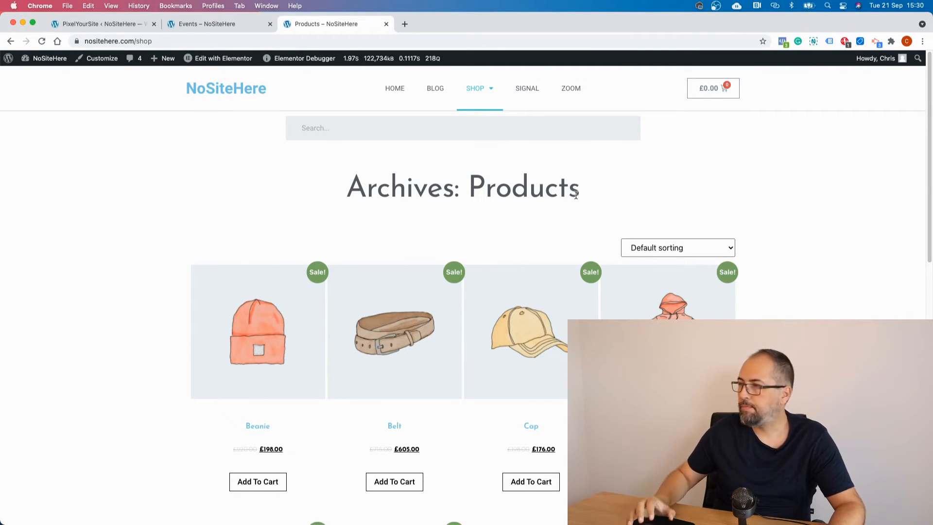
{"action": "left_click", "coordinate": [782, 41]}
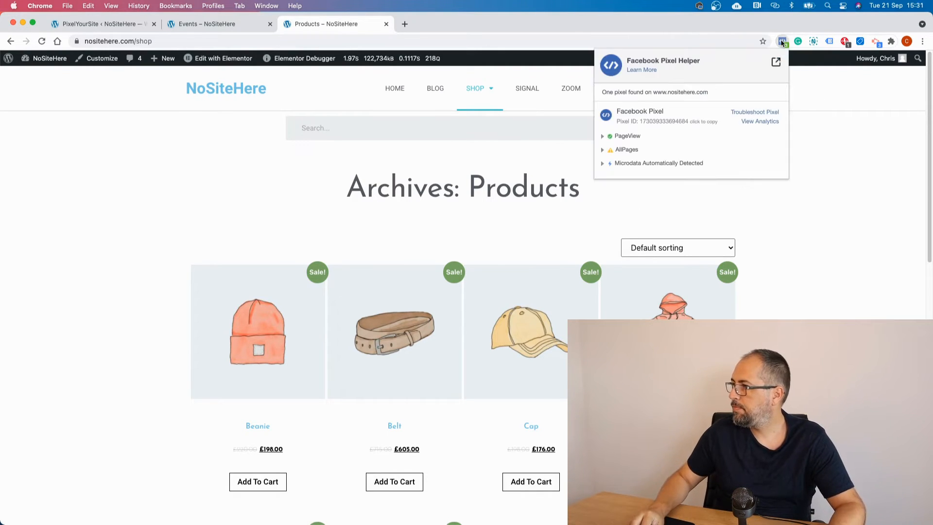
{"action": "left_click", "coordinate": [626, 151]}
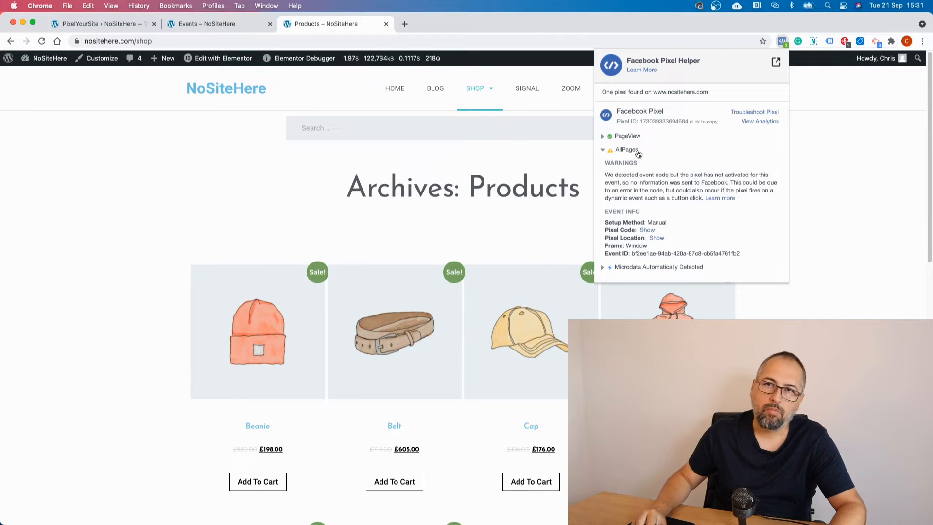
{"action": "left_click", "coordinate": [627, 150]}
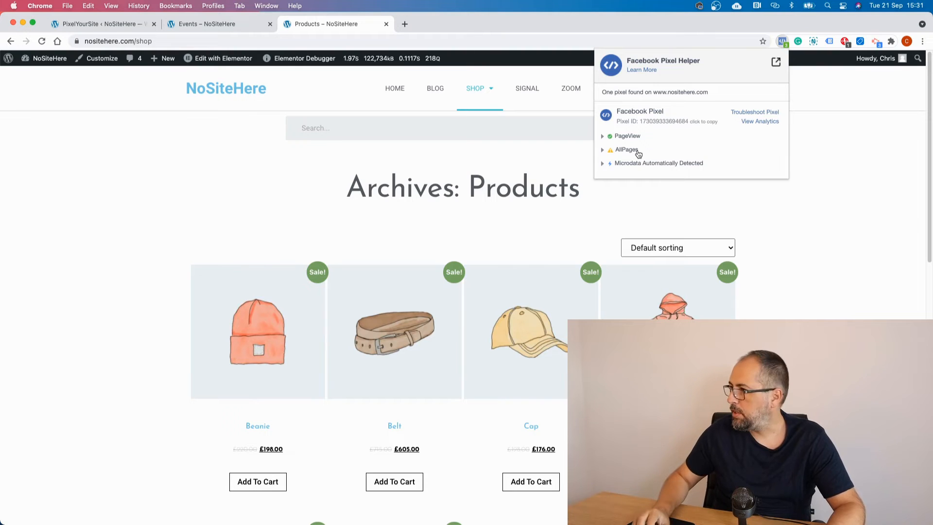
{"action": "left_click", "coordinate": [462, 147]}
Copy the link address of the LINK text on the site's Events page.
{"action": "left_click", "coordinate": [114, 29]}
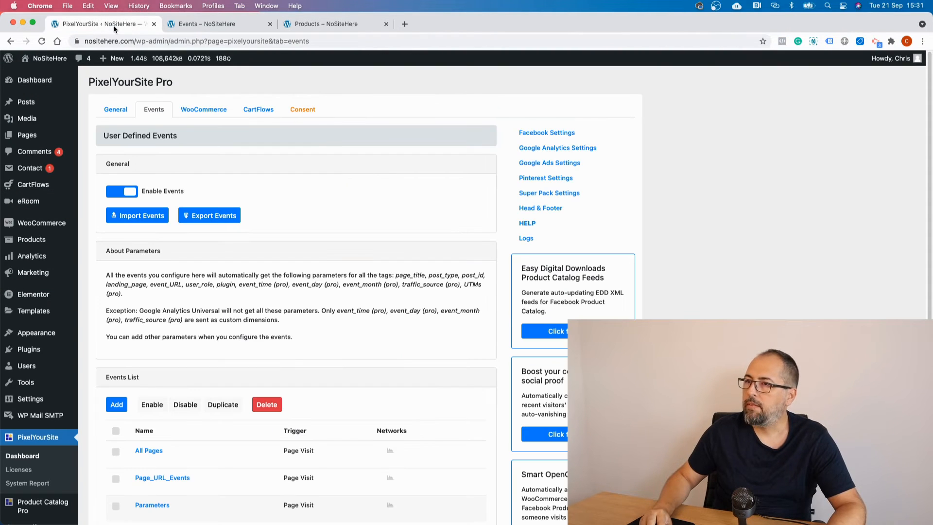
{"action": "left_click", "coordinate": [209, 24]}
{"action": "left_click", "coordinate": [314, 177]}
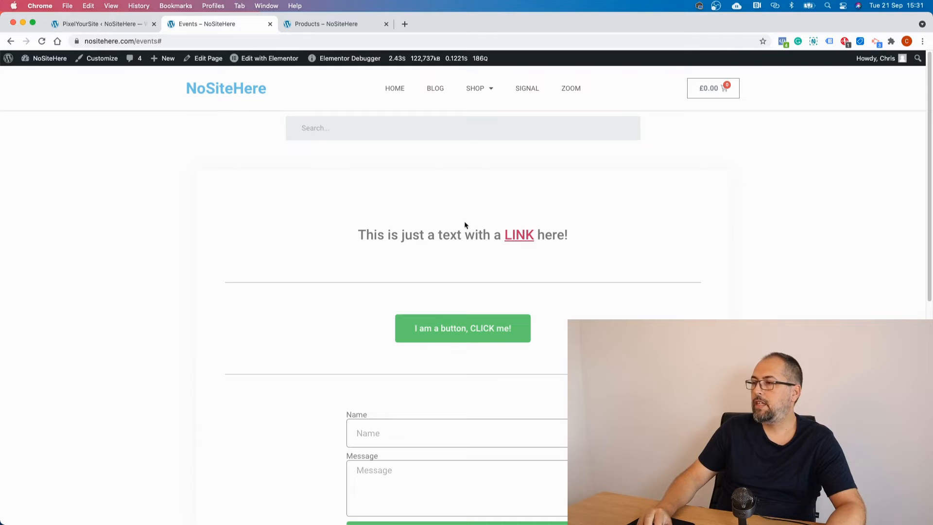
{"action": "right_click", "coordinate": [517, 238]}
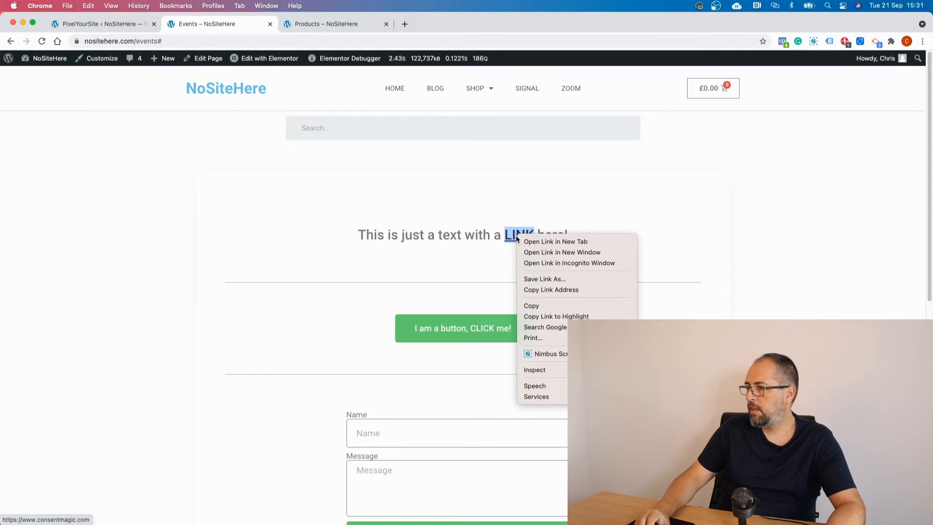
{"action": "left_click", "coordinate": [544, 290]}
Add a new PixelYourSite event named HTML-Link.
{"action": "left_click", "coordinate": [120, 25]}
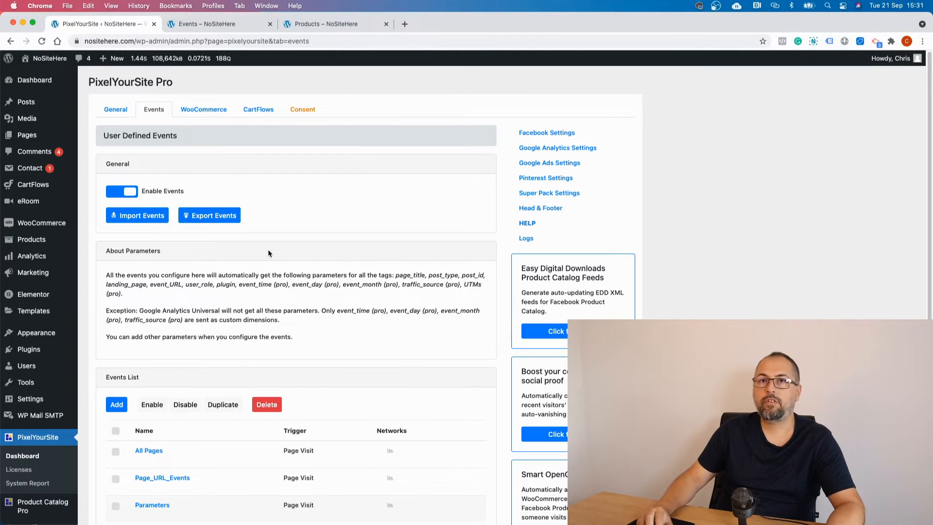
{"action": "scroll", "coordinate": [260, 271], "scroll_direction": "down", "scroll_amount": 3}
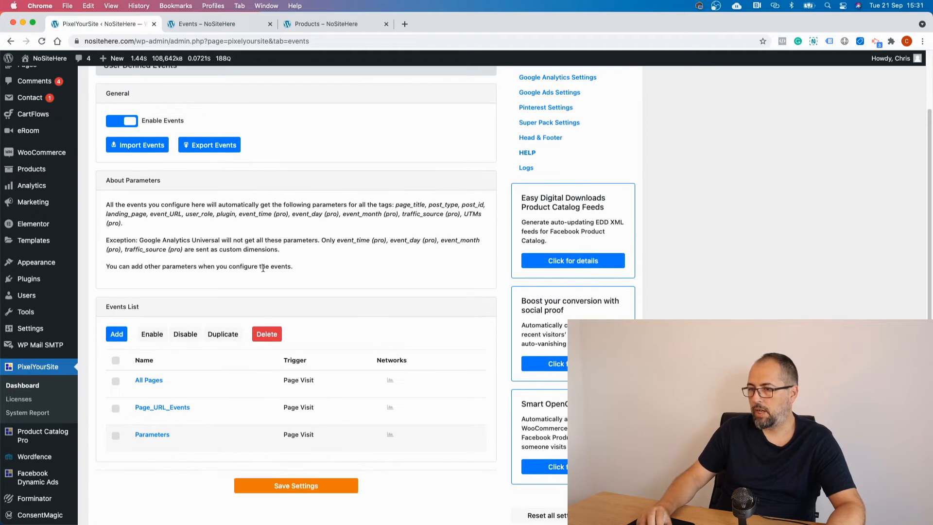
{"action": "left_click", "coordinate": [110, 335]}
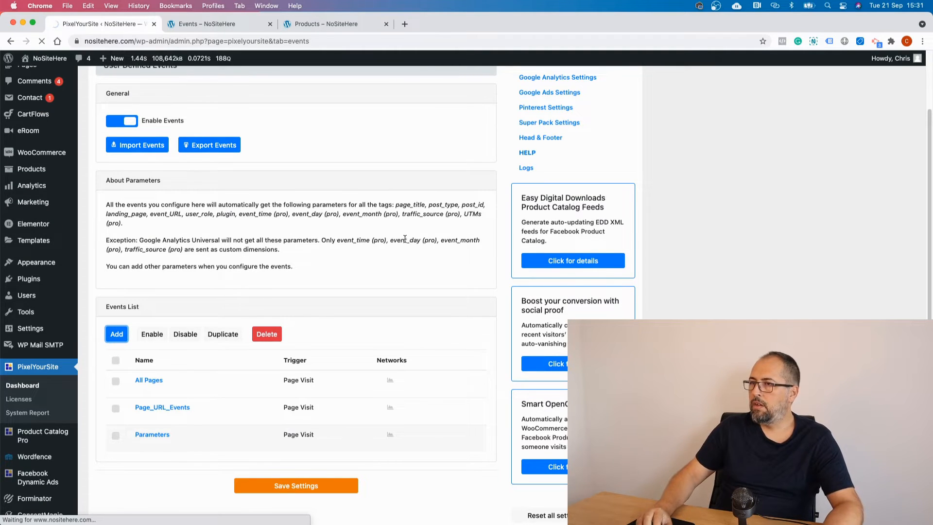
{"action": "double_click", "coordinate": [177, 190]}
{"action": "type", "text": "H"}
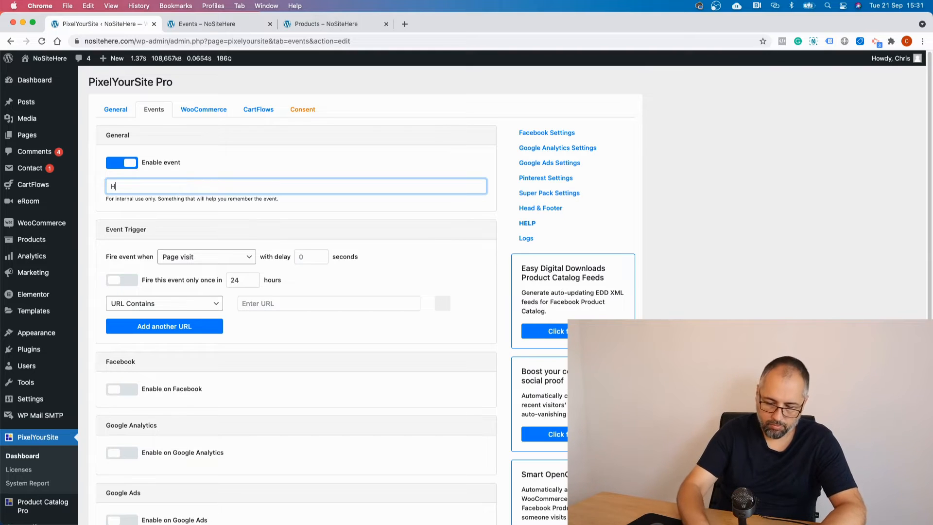
{"action": "type", "text": "TML-Link"}
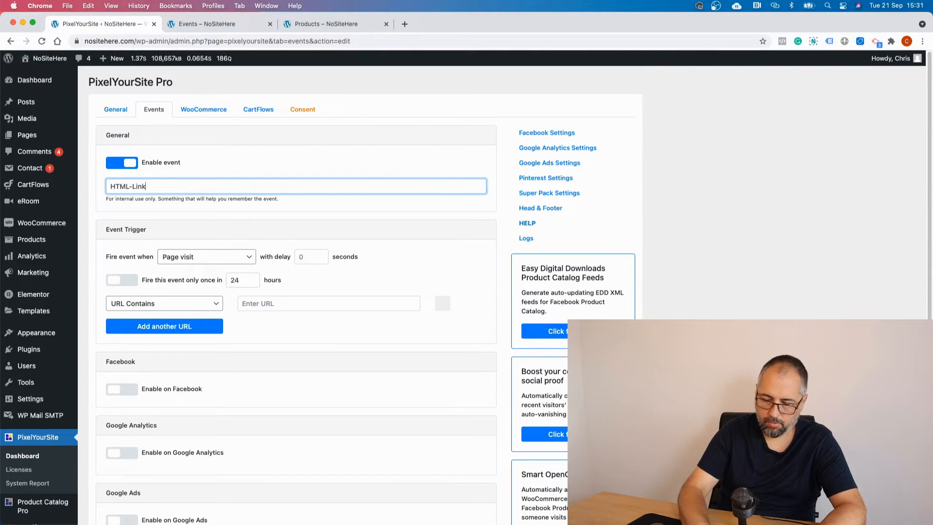
{"action": "left_click", "coordinate": [203, 261]}
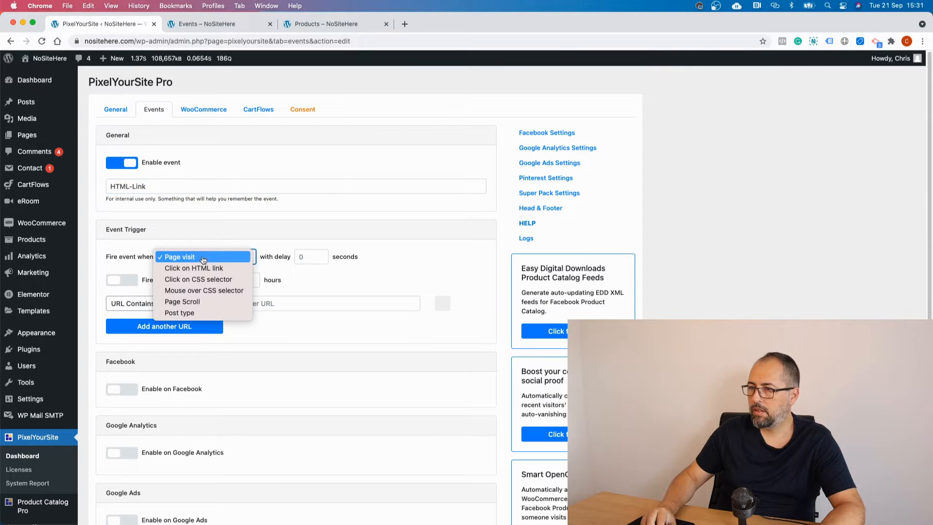
{"action": "left_click", "coordinate": [201, 267]}
{"action": "left_click", "coordinate": [194, 303]}
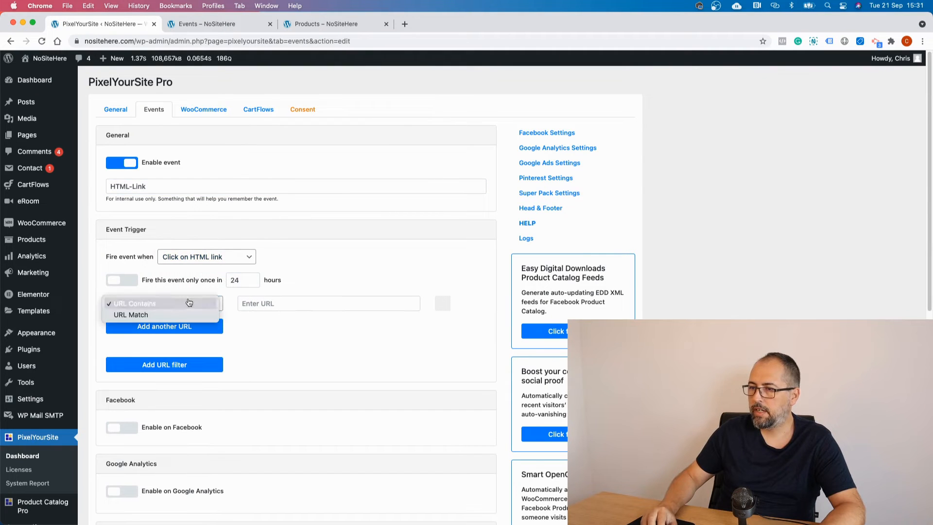
{"action": "left_click", "coordinate": [209, 303]}
{"action": "left_click", "coordinate": [248, 304]}
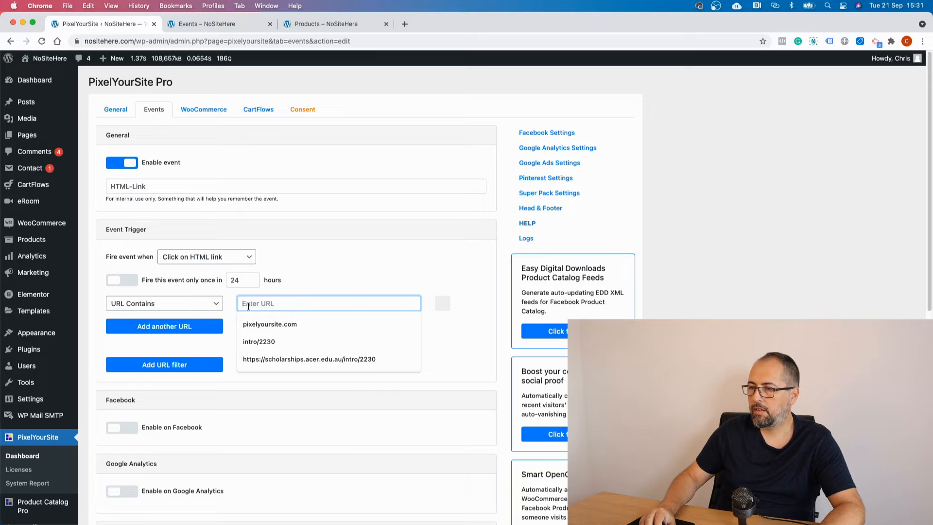
{"action": "right_click", "coordinate": [248, 306]}
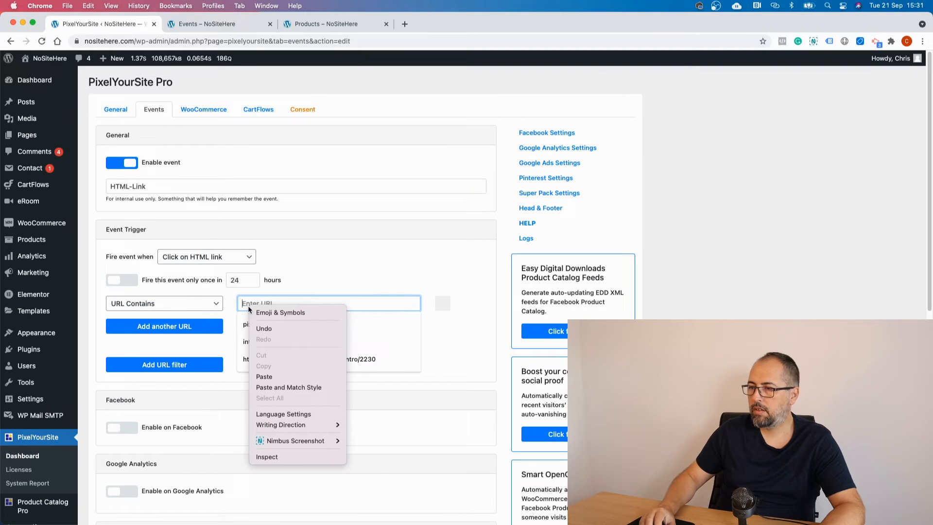
{"action": "left_click", "coordinate": [262, 377]}
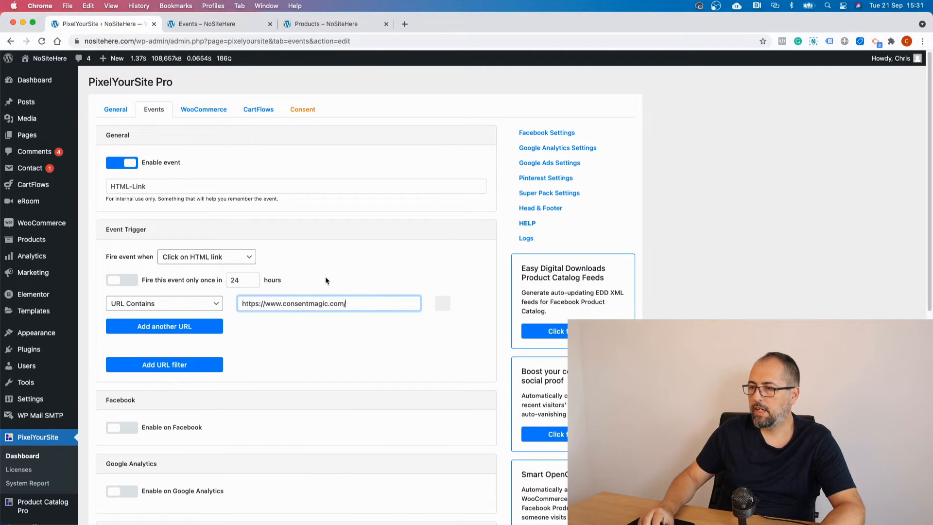
{"action": "left_click", "coordinate": [463, 293]}
Enable the HTML-Link event on Facebook with CustomEvent as its event type.
{"action": "scroll", "coordinate": [359, 358], "scroll_direction": "down", "scroll_amount": 2}
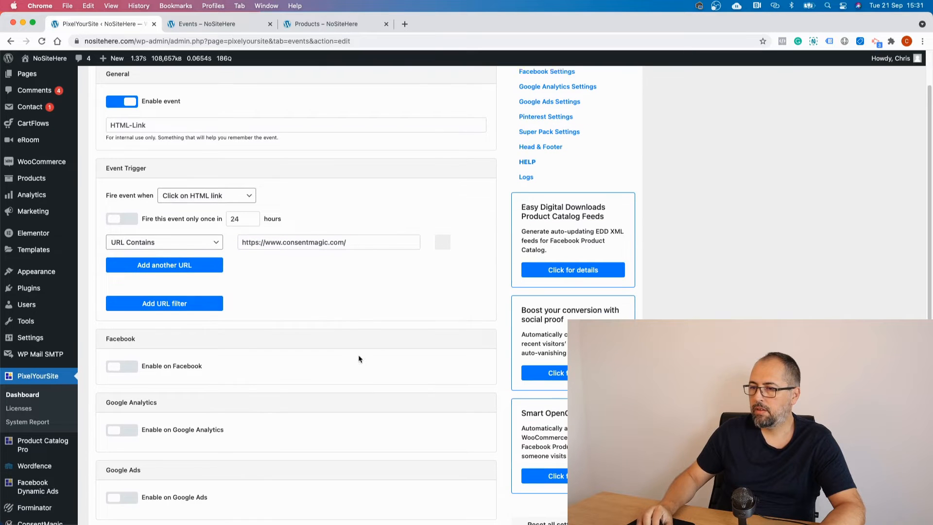
{"action": "left_click", "coordinate": [153, 359]}
{"action": "scroll", "coordinate": [287, 330], "scroll_direction": "down", "scroll_amount": 5}
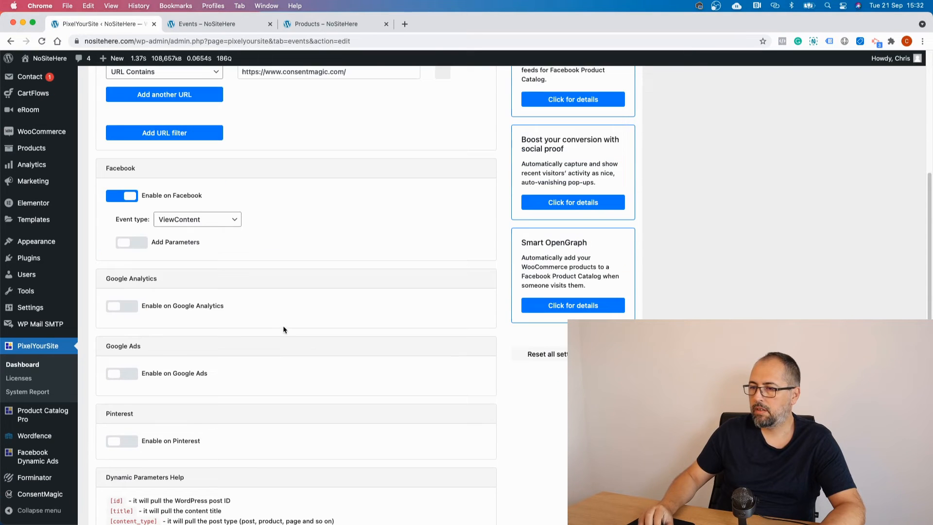
{"action": "left_click", "coordinate": [201, 221]}
{"action": "left_click", "coordinate": [163, 411]}
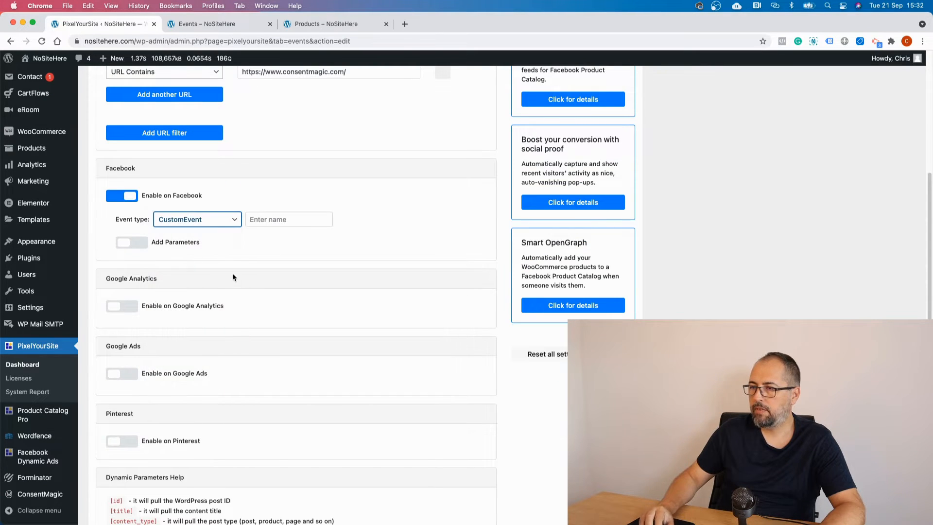
Copy the event's internal name HTML-Link into the Facebook custom event name and save the event.
{"action": "left_click", "coordinate": [254, 220]}
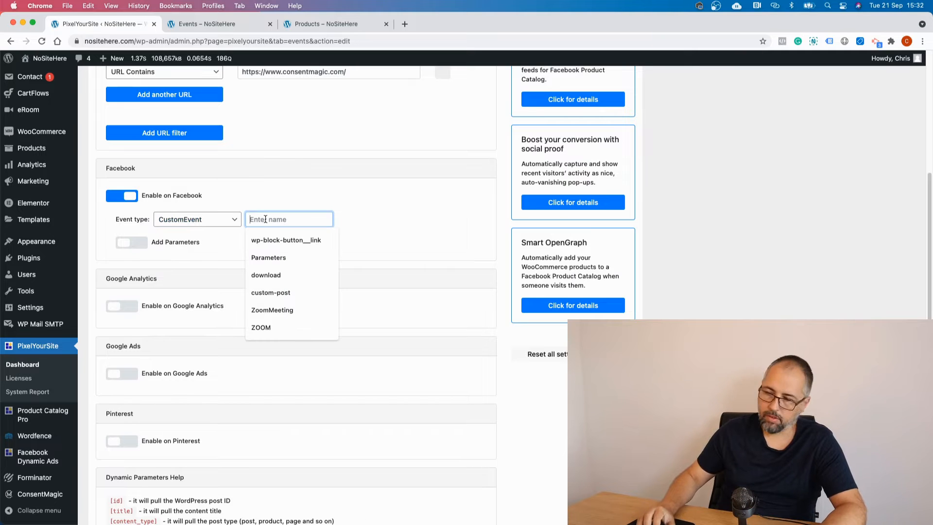
{"action": "scroll", "coordinate": [307, 164], "scroll_direction": "up", "scroll_amount": 5}
{"action": "left_click_drag", "start_coordinate": [148, 187], "coordinate": [109, 187]}
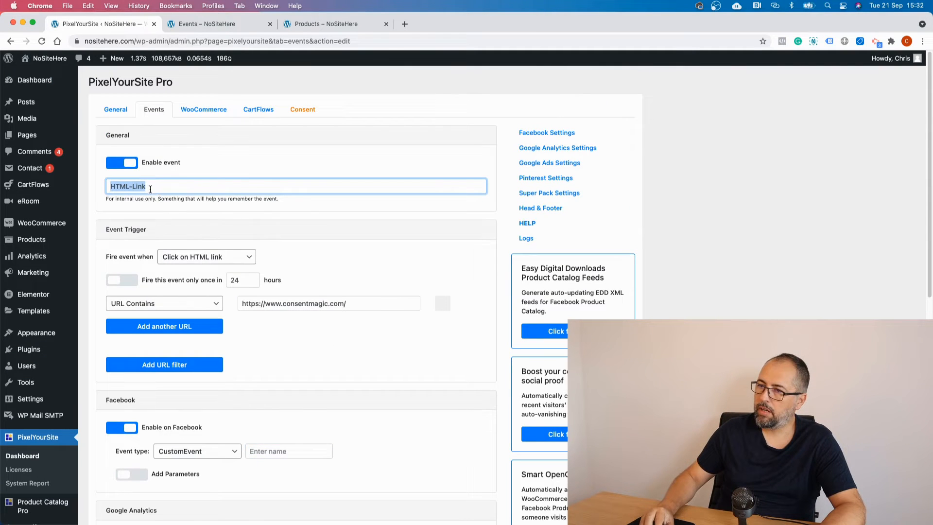
{"action": "right_click", "coordinate": [134, 186]}
{"action": "left_click", "coordinate": [149, 263]}
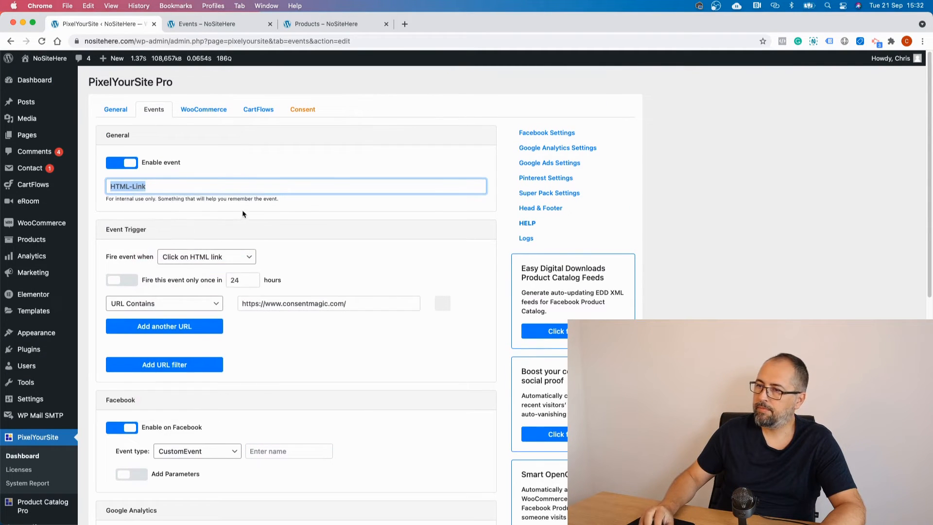
{"action": "scroll", "coordinate": [243, 214], "scroll_direction": "down", "scroll_amount": 7}
{"action": "right_click", "coordinate": [261, 130]}
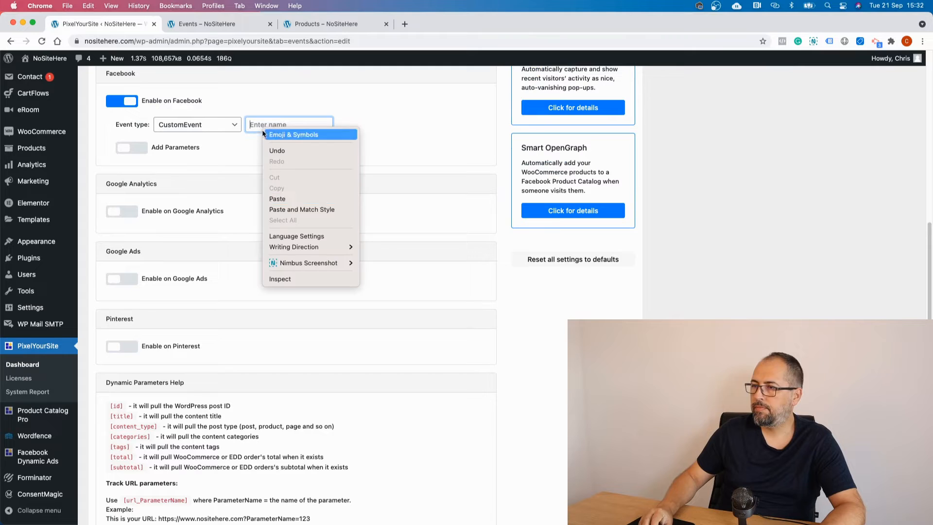
{"action": "left_click", "coordinate": [294, 199]}
{"action": "scroll", "coordinate": [294, 200], "scroll_direction": "down", "scroll_amount": 3}
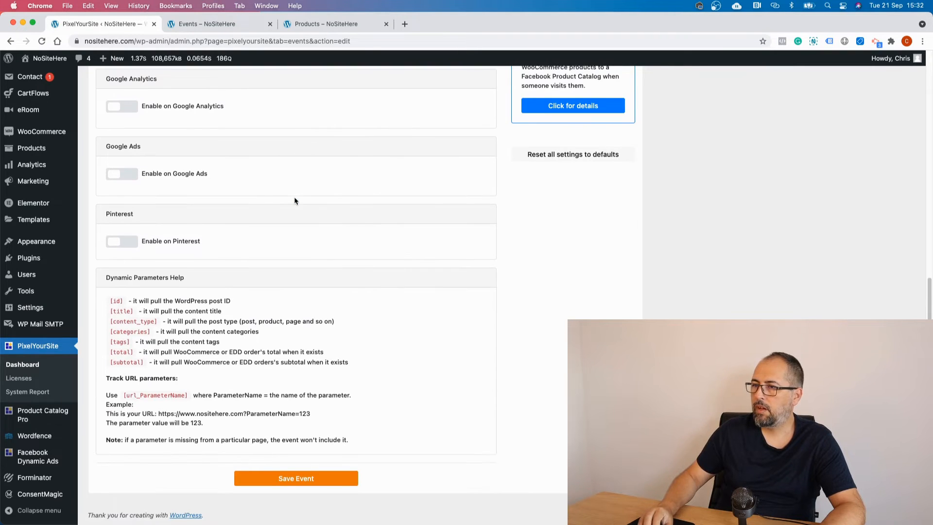
{"action": "left_click", "coordinate": [291, 480]}
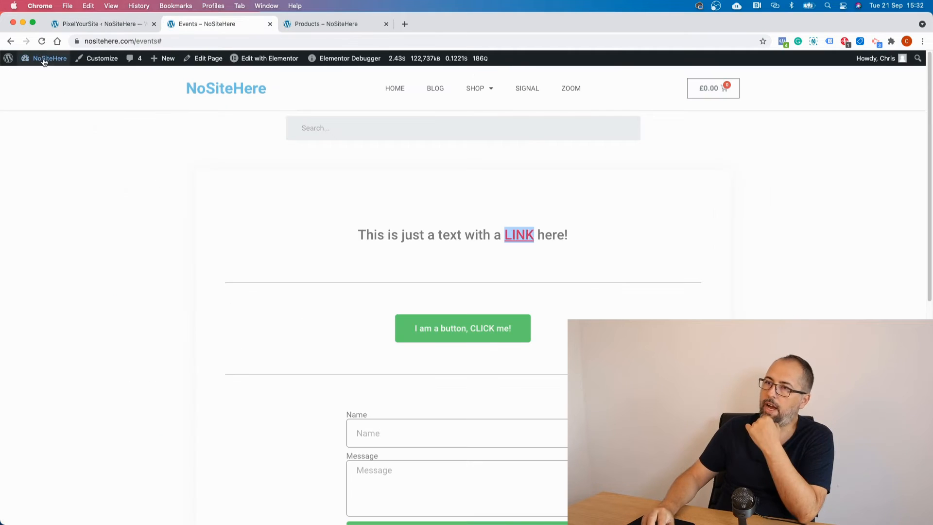
Test the LINK text on the reloaded Events page and examine the fired events and Page_URL_Events parameters in Facebook Pixel Helper.
{"action": "left_click", "coordinate": [41, 41]}
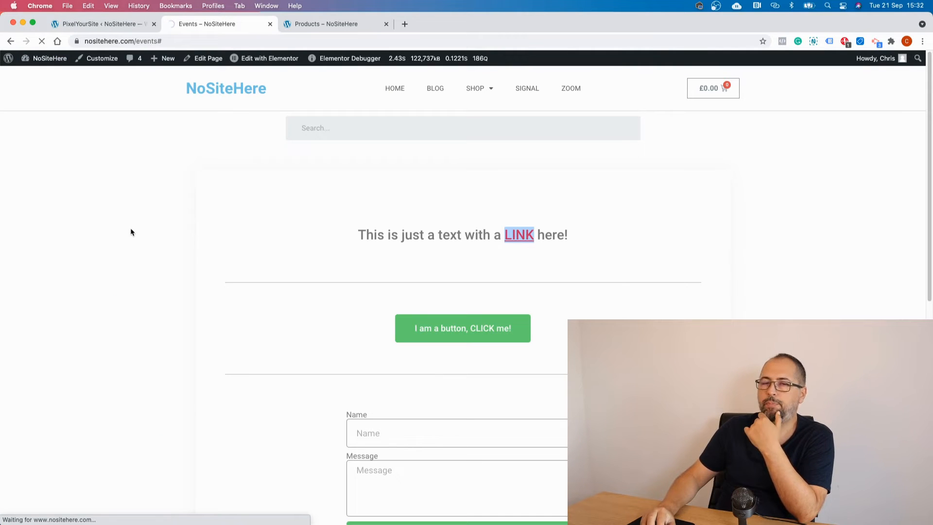
{"action": "left_click", "coordinate": [515, 238]}
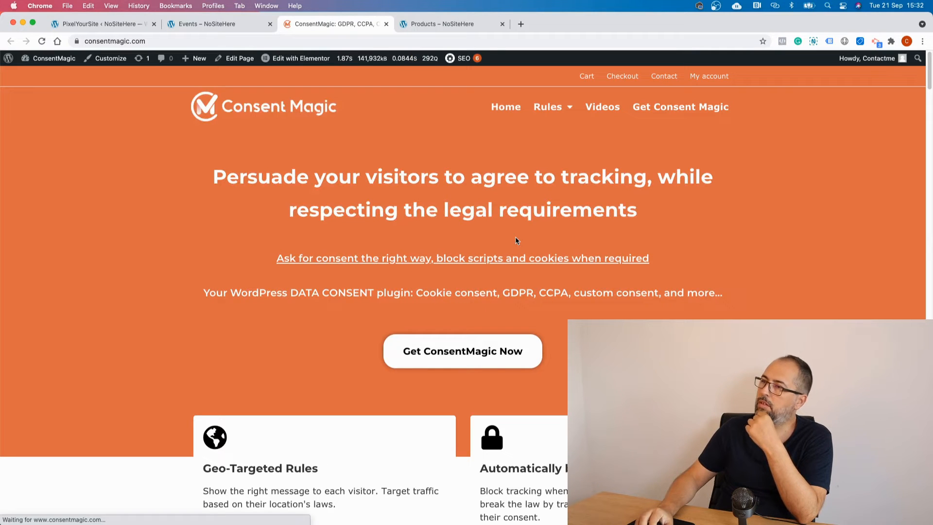
{"action": "left_click", "coordinate": [217, 25]}
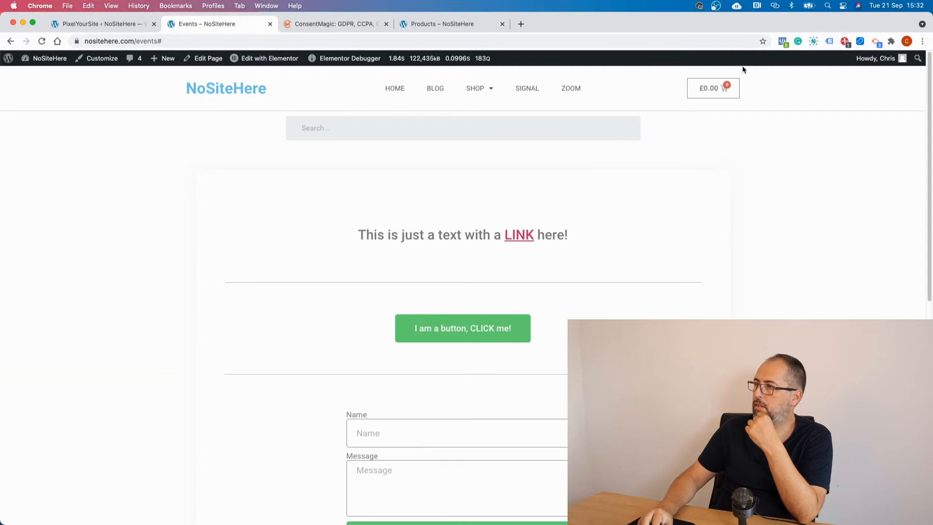
{"action": "left_click", "coordinate": [782, 42]}
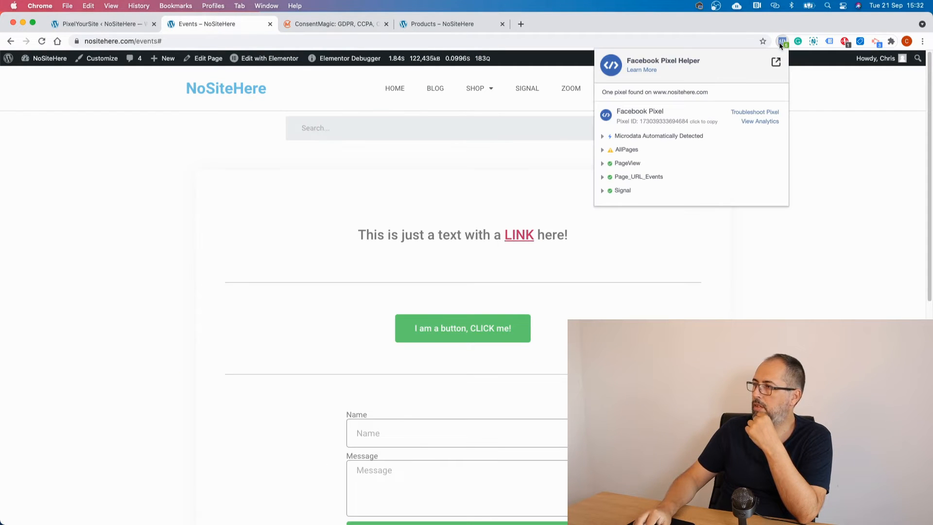
{"action": "left_click", "coordinate": [625, 178]}
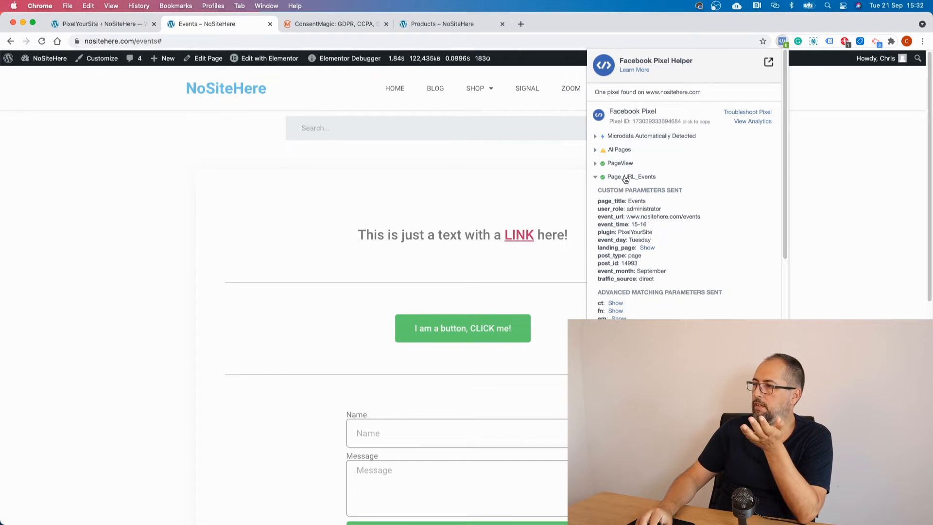
{"action": "left_click", "coordinate": [526, 249]}
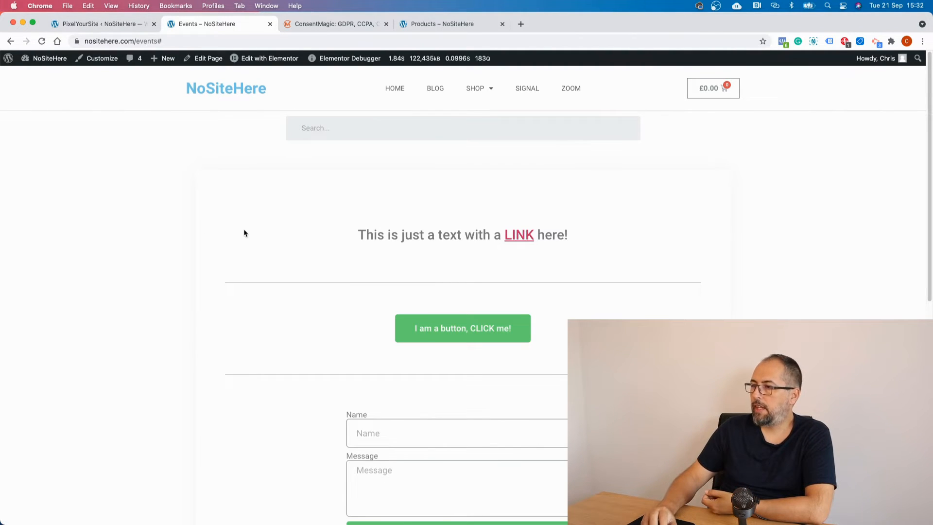
Inspect the HTML of the "I am a button, CLICK me!" button on the Events page in the browser's developer tools.
{"action": "scroll", "coordinate": [244, 233], "scroll_direction": "down", "scroll_amount": 3}
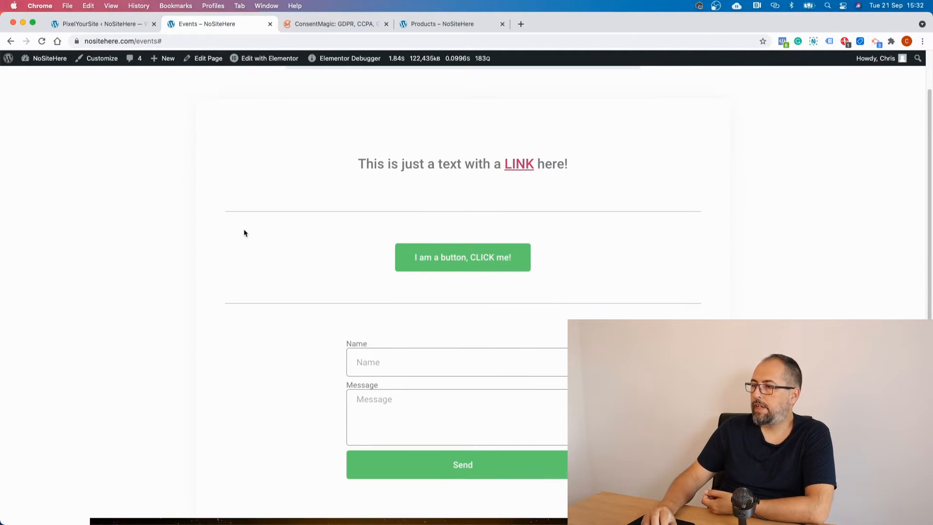
{"action": "right_click", "coordinate": [472, 261]}
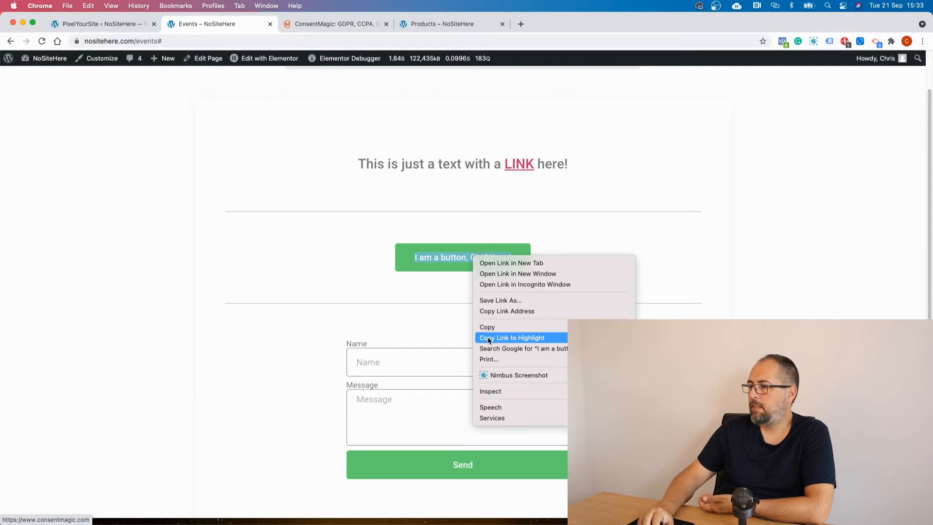
{"action": "left_click", "coordinate": [491, 392]}
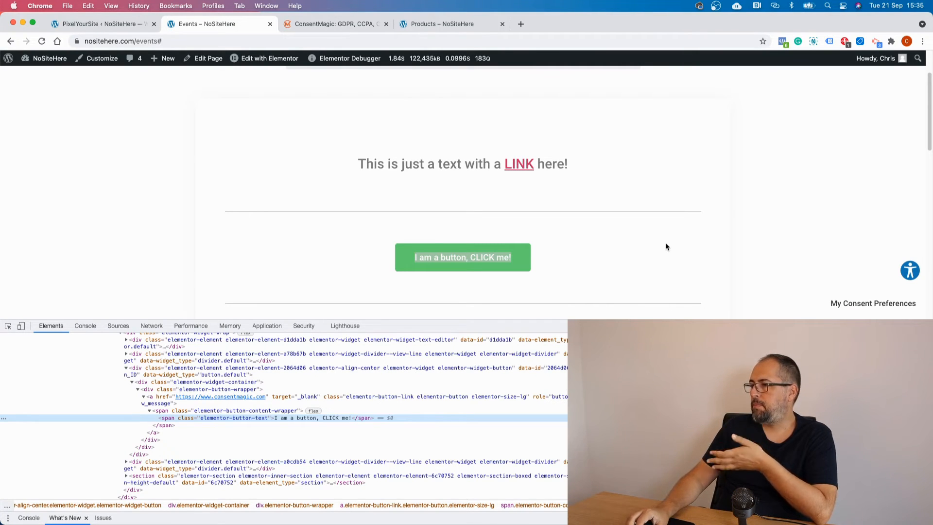
Close the developer tools and open the Events page for editing with Elementor in a new browser tab beside it.
{"action": "left_click", "coordinate": [925, 326]}
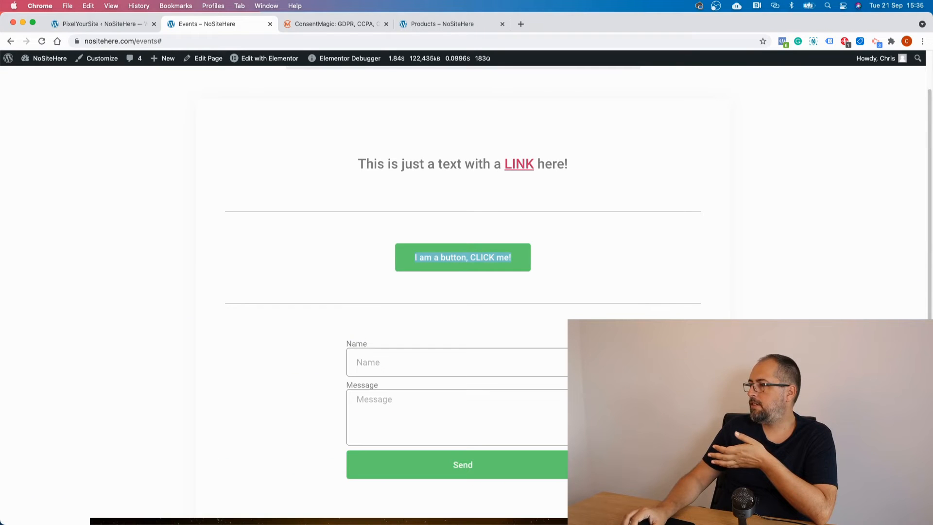
{"action": "scroll", "coordinate": [273, 168], "scroll_direction": "up", "scroll_amount": 2}
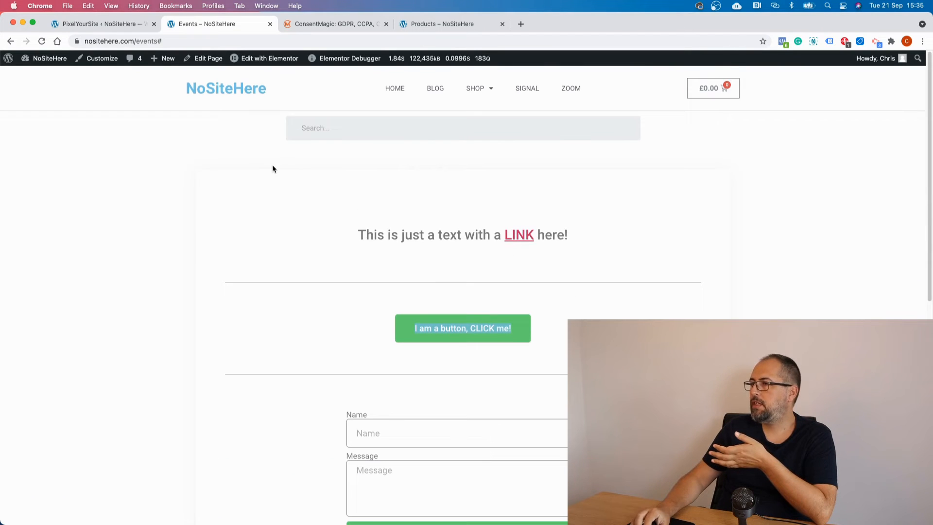
{"action": "mouse_move", "coordinate": [286, 65]}
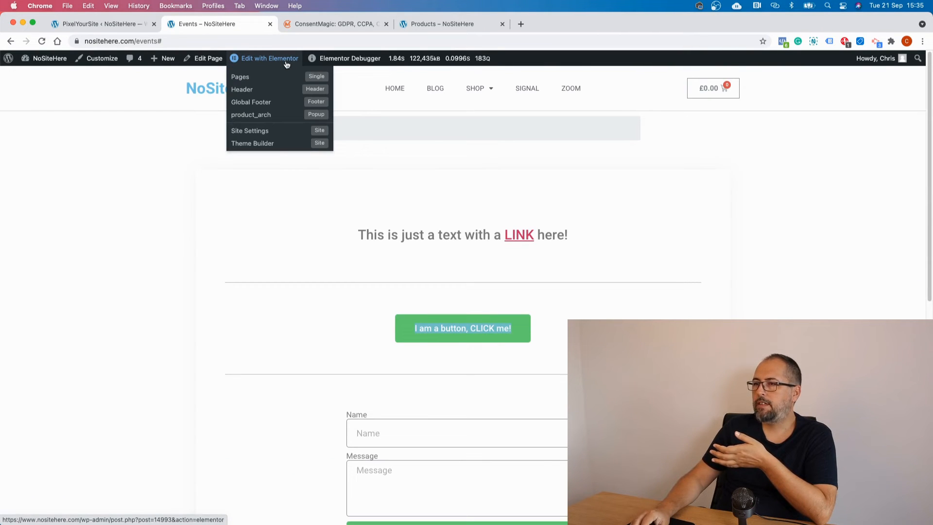
{"action": "right_click", "coordinate": [287, 62]}
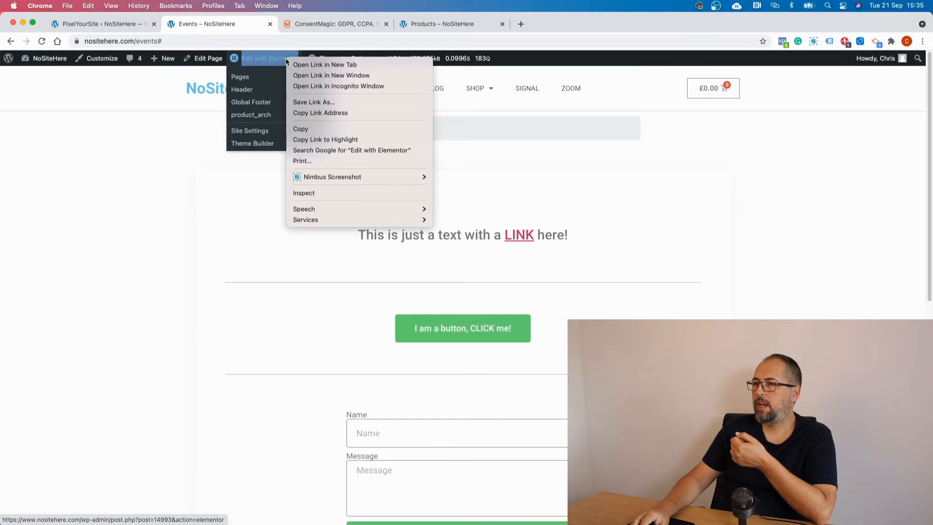
{"action": "left_click", "coordinate": [306, 63]}
{"action": "left_click_drag", "start_coordinate": [484, 32], "coordinate": [379, 33]}
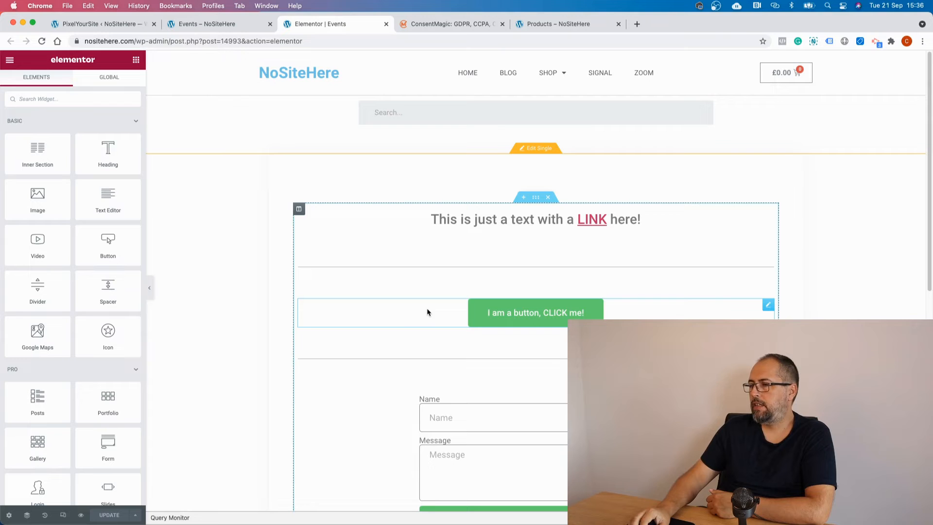
Give the "I am a button, CLICK me!" button the ID I_am_button, copy the ID, and update the page.
{"action": "left_click", "coordinate": [469, 314]}
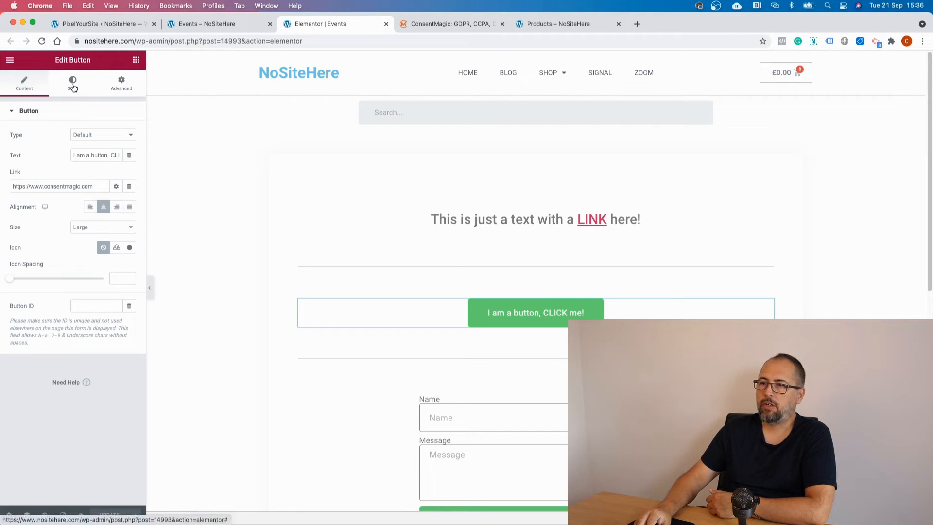
{"action": "left_click", "coordinate": [107, 307]}
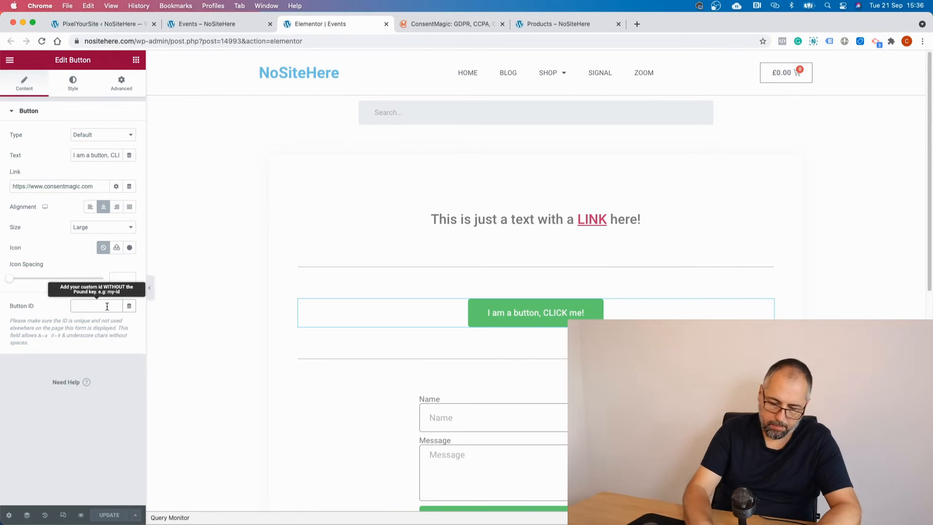
{"action": "type", "text": "l"}
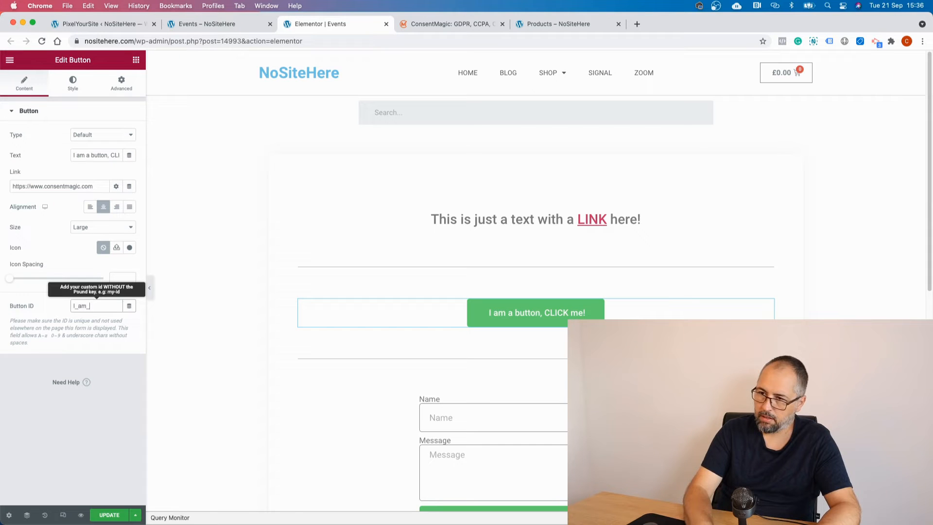
{"action": "type", "text": "_am_button"}
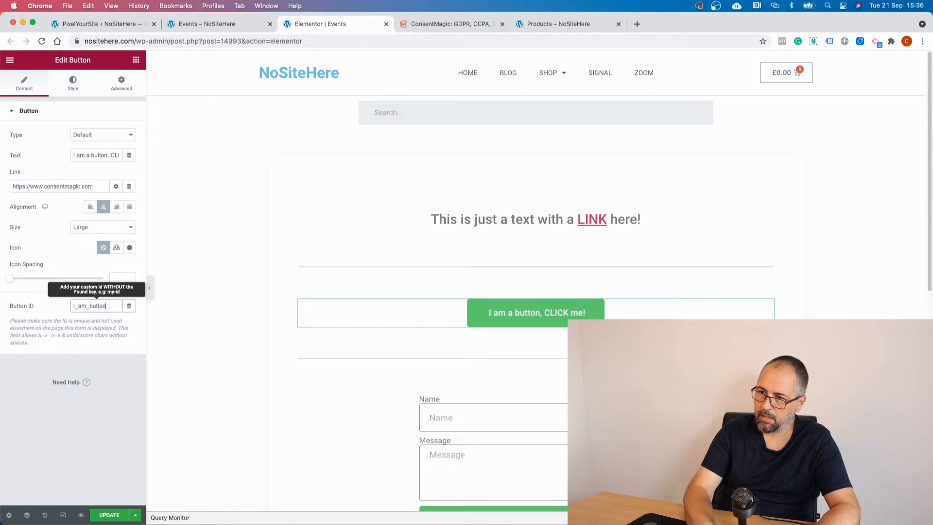
{"action": "double_click", "coordinate": [103, 307]}
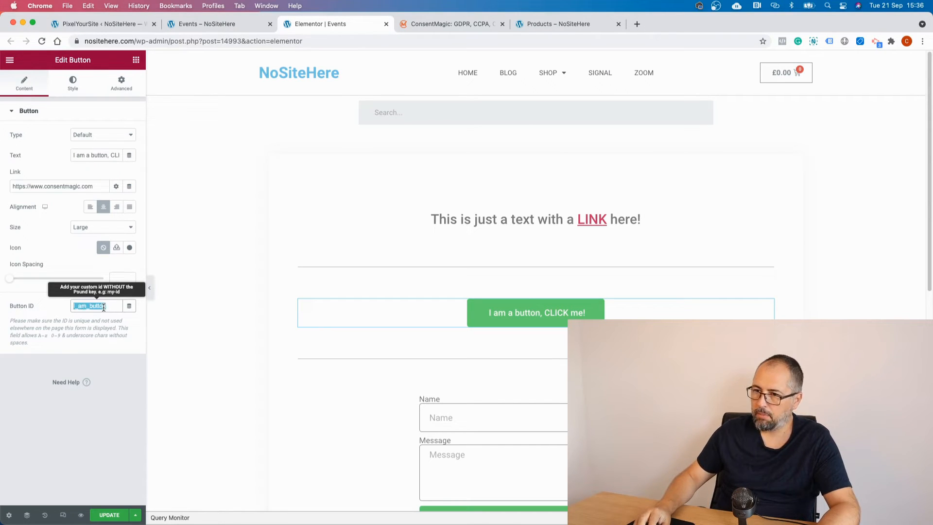
{"action": "right_click", "coordinate": [104, 307]}
{"action": "left_click", "coordinate": [122, 372]}
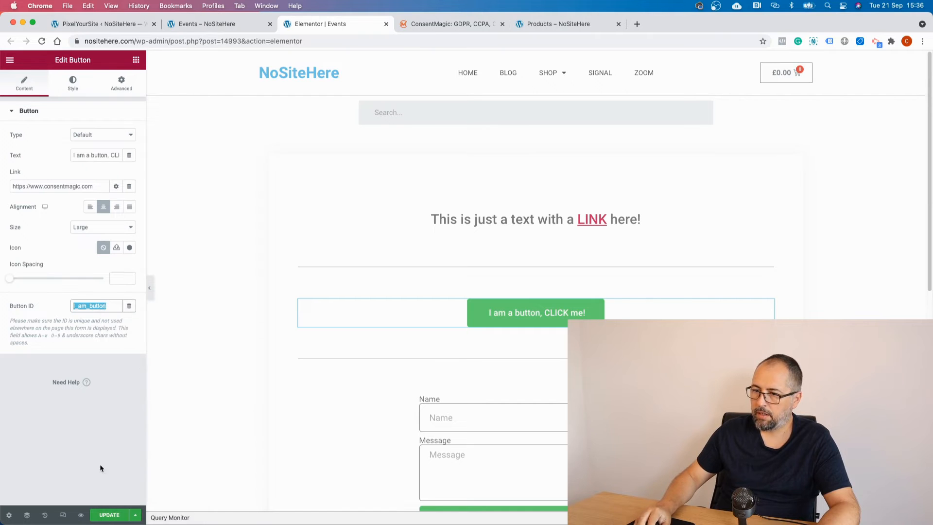
{"action": "left_click", "coordinate": [109, 514]}
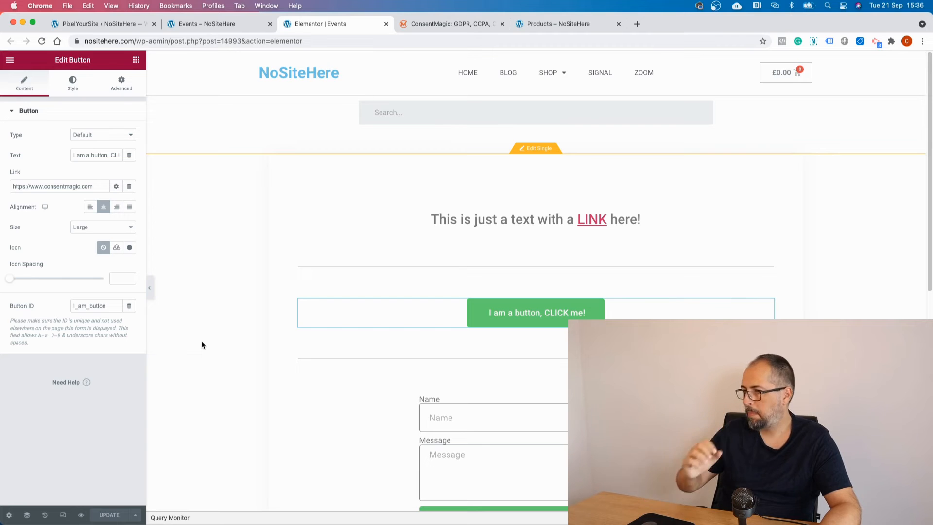
Close the Elementor editor, reload the Events page, and inspect the green button's HTML for its new ID.
{"action": "left_click", "coordinate": [386, 24]}
{"action": "left_click", "coordinate": [248, 27]}
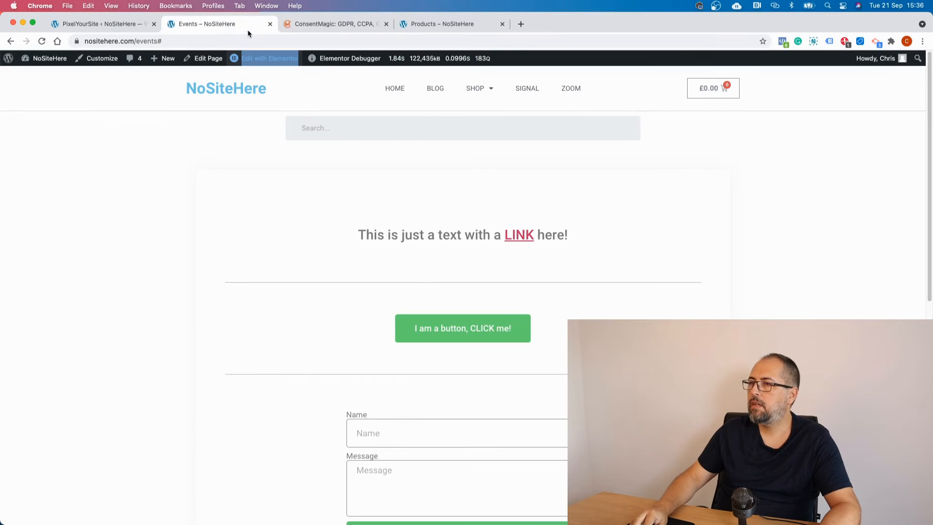
{"action": "left_click", "coordinate": [40, 41]}
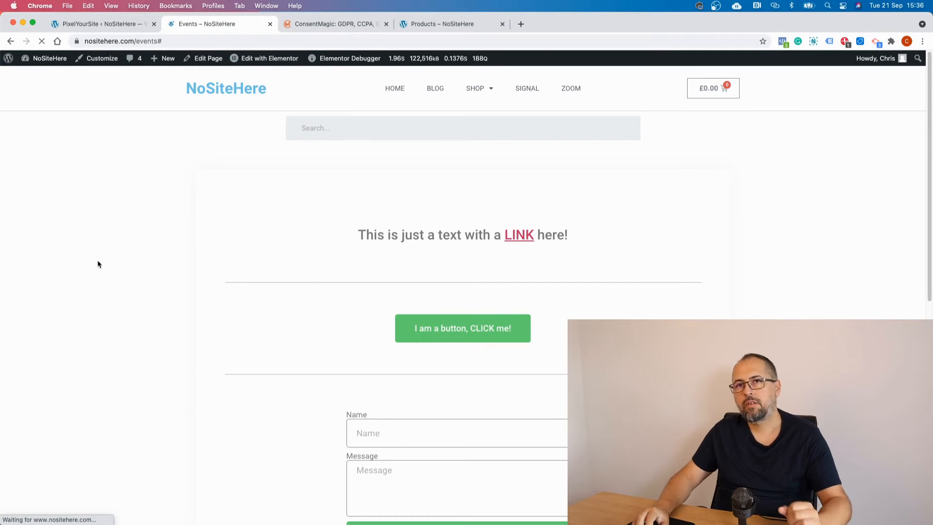
{"action": "right_click", "coordinate": [414, 324]}
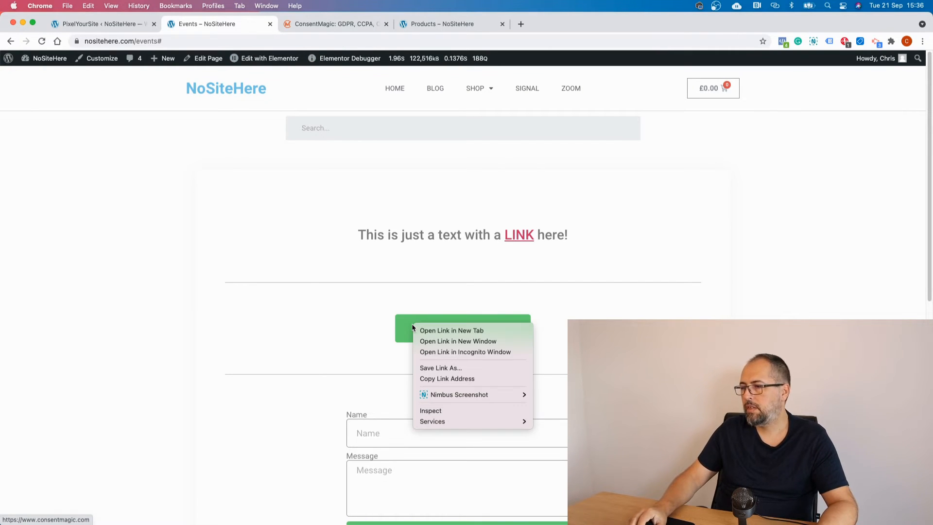
{"action": "left_click", "coordinate": [431, 411]}
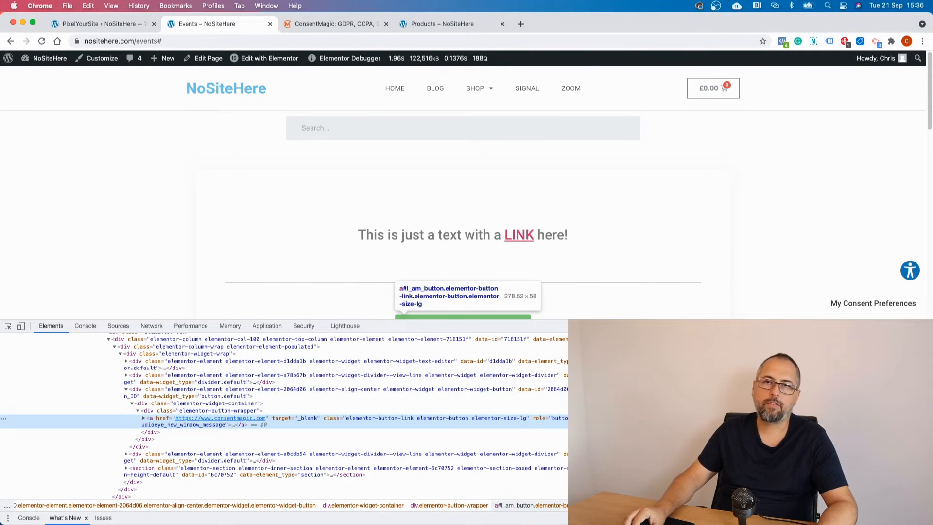
Add a new PixelYourSite event with the copied ID I_am_button as its internal name.
{"action": "left_click", "coordinate": [117, 24]}
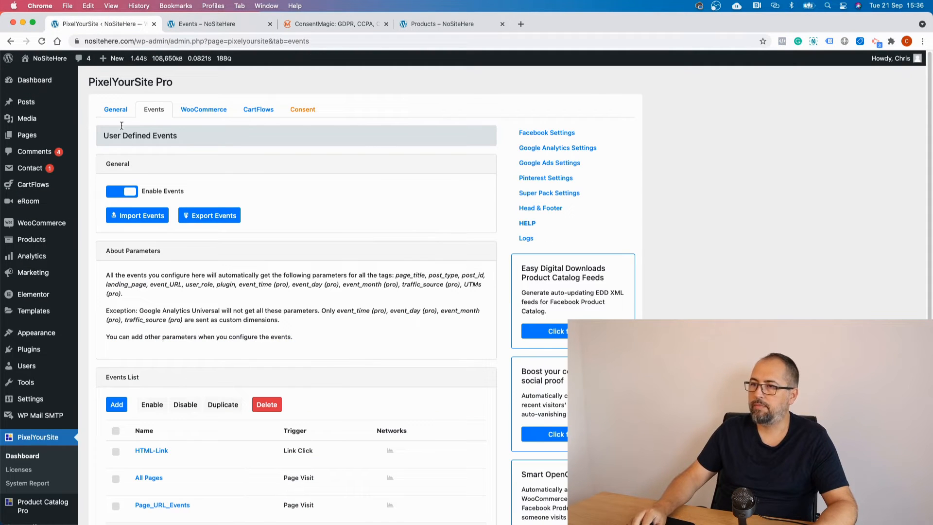
{"action": "left_click", "coordinate": [116, 406]}
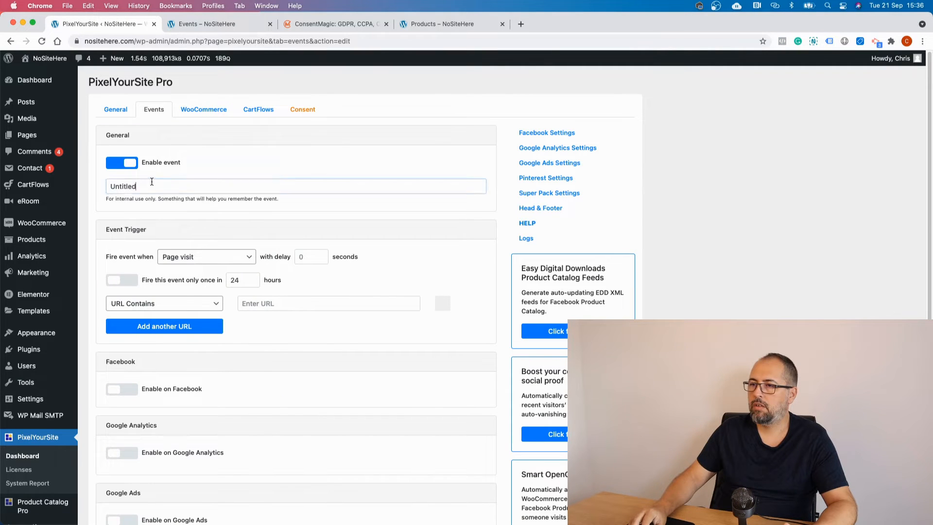
{"action": "right_click", "coordinate": [152, 181]}
{"action": "left_click", "coordinate": [181, 268]}
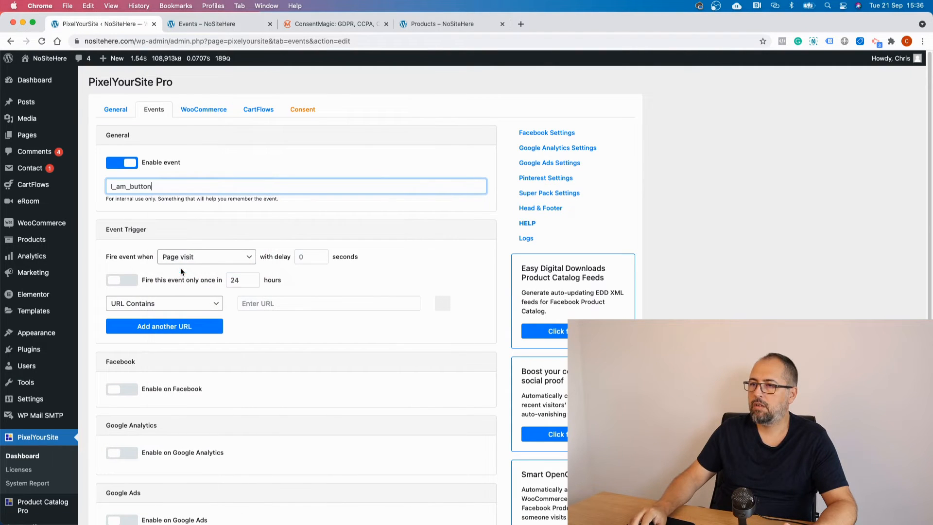
Set the I_am_button event to fire on Click on CSS selector with the selector #I_am_button.
{"action": "left_click", "coordinate": [202, 258]}
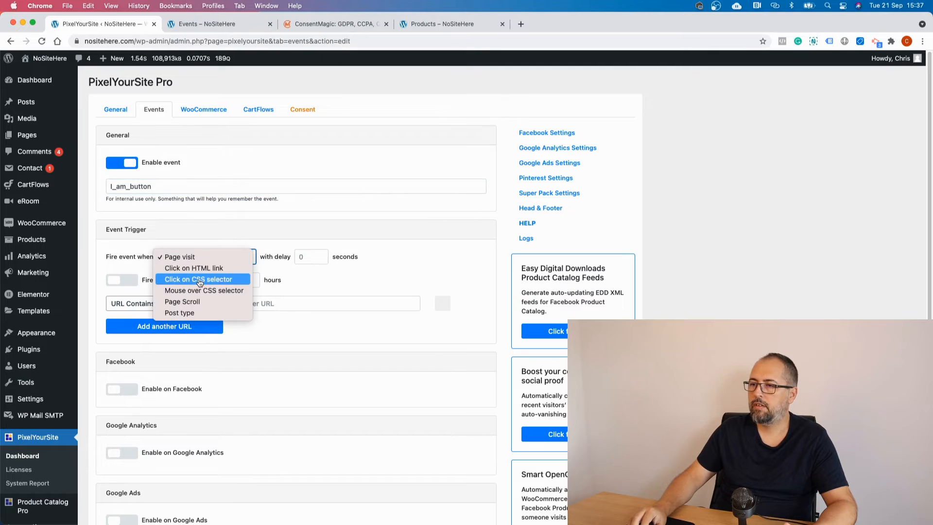
{"action": "left_click", "coordinate": [198, 278]}
{"action": "left_click", "coordinate": [191, 304]}
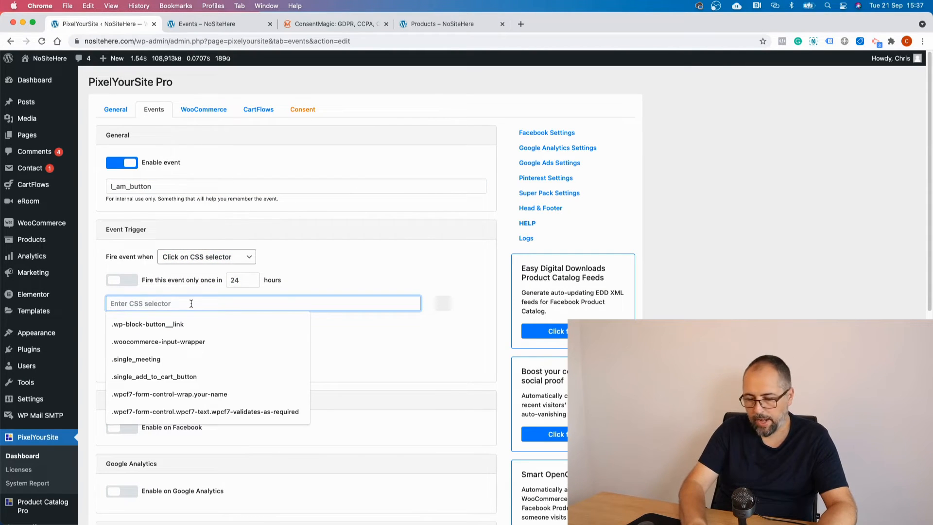
{"action": "type", "text": "#"}
{"action": "key", "text": "super+v"}
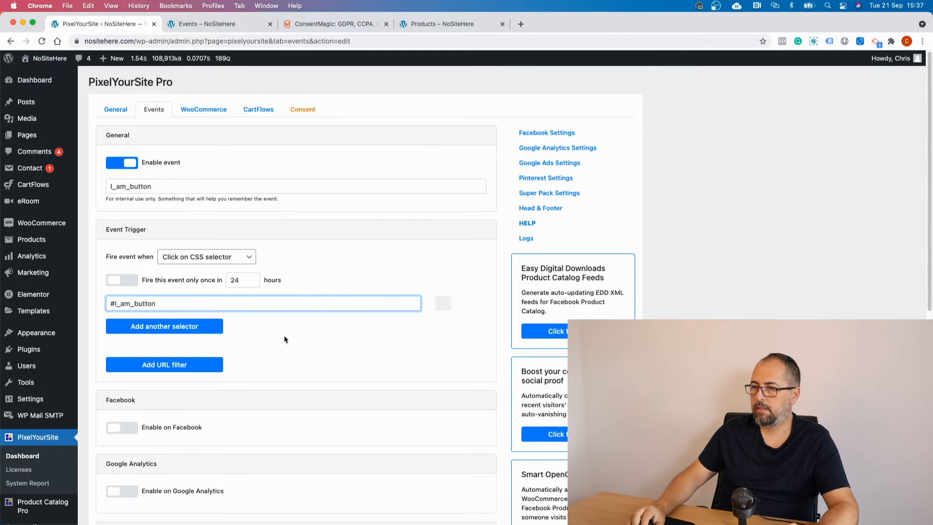
Enable the event on Facebook as a CustomEvent named I_am_button and save the event.
{"action": "scroll", "coordinate": [284, 340], "scroll_direction": "down", "scroll_amount": 3}
{"action": "left_click", "coordinate": [121, 342]}
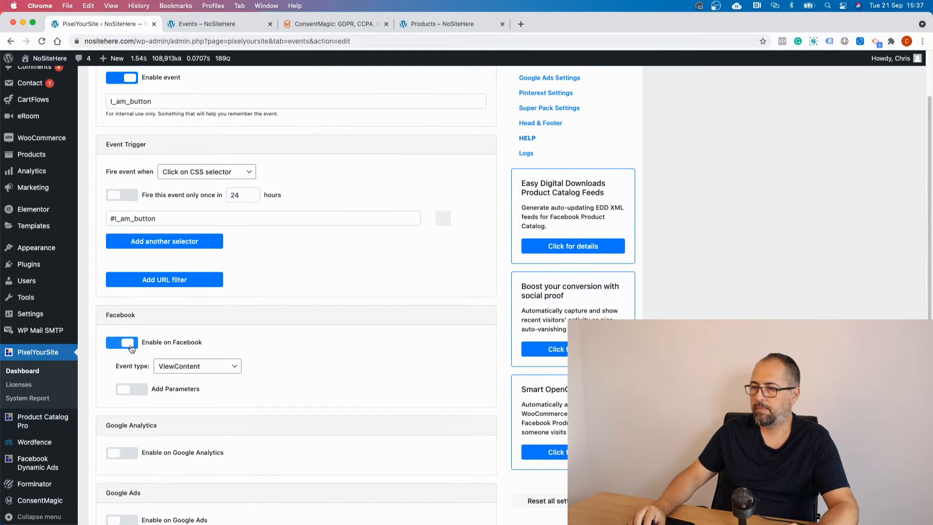
{"action": "left_click", "coordinate": [192, 365]}
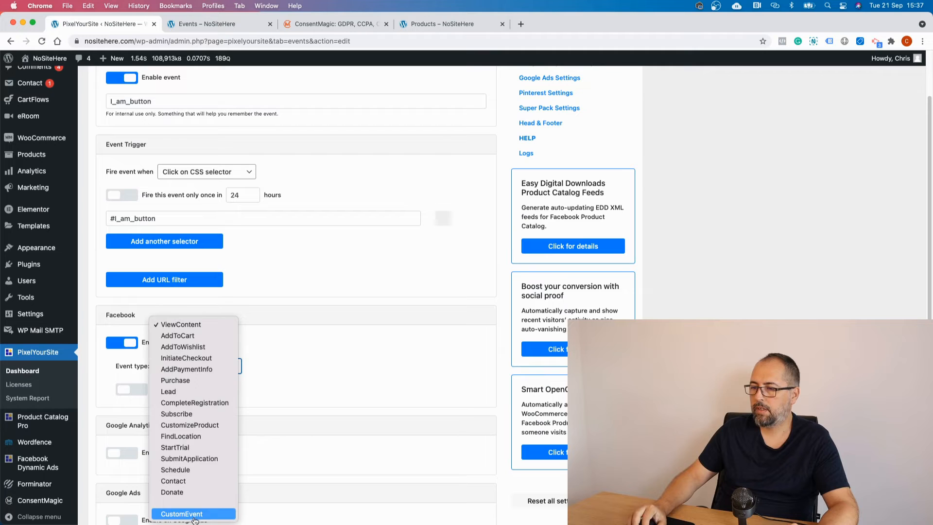
{"action": "left_click", "coordinate": [194, 516]}
{"action": "right_click", "coordinate": [282, 362]}
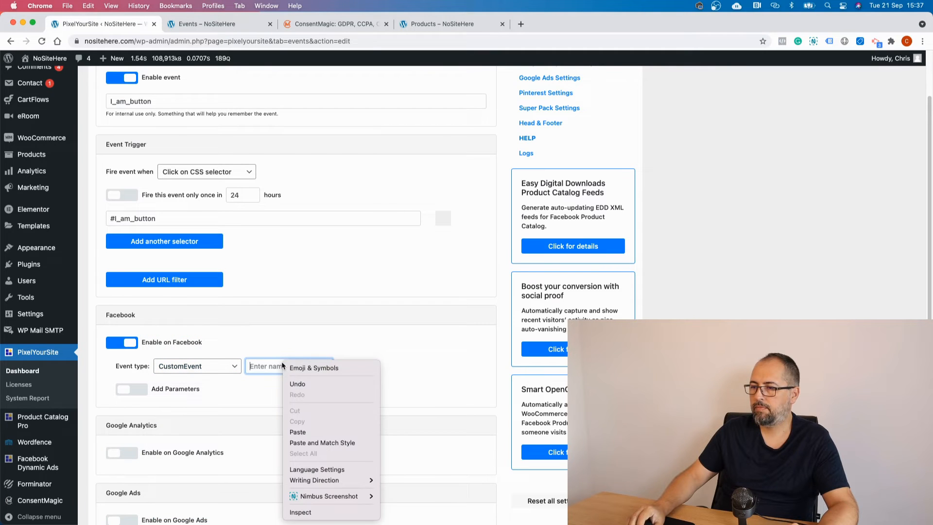
{"action": "left_click", "coordinate": [309, 431]}
{"action": "scroll", "coordinate": [394, 380], "scroll_direction": "down", "scroll_amount": 6}
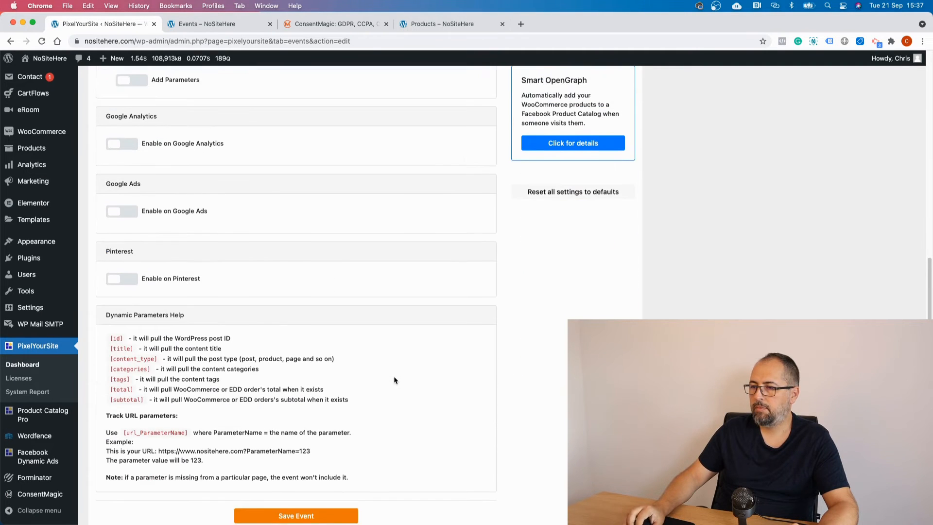
{"action": "scroll", "coordinate": [395, 380], "scroll_direction": "down", "scroll_amount": 1}
{"action": "left_click", "coordinate": [295, 478]}
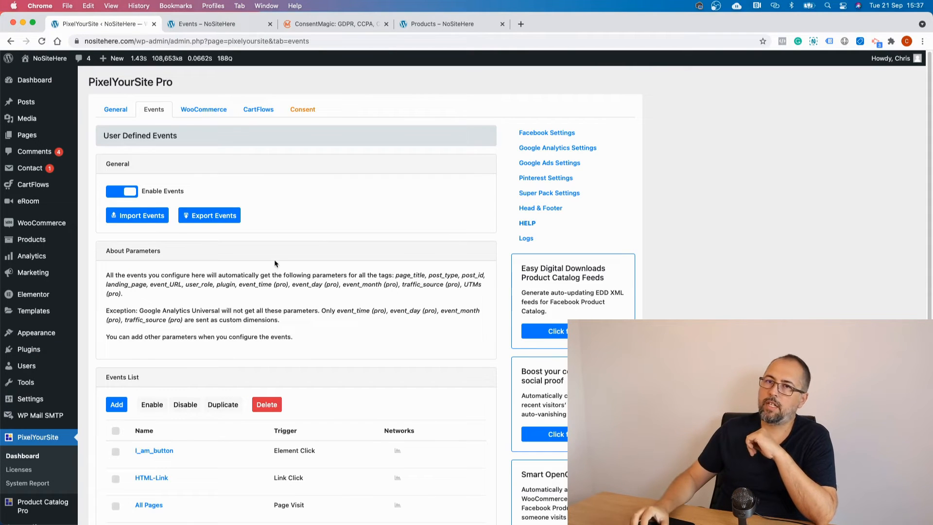
Test the "I am a button, CLICK me!" button on the reloaded Events page and examine the I_am_button event's parameters in Facebook Pixel Helper.
{"action": "left_click", "coordinate": [205, 23]}
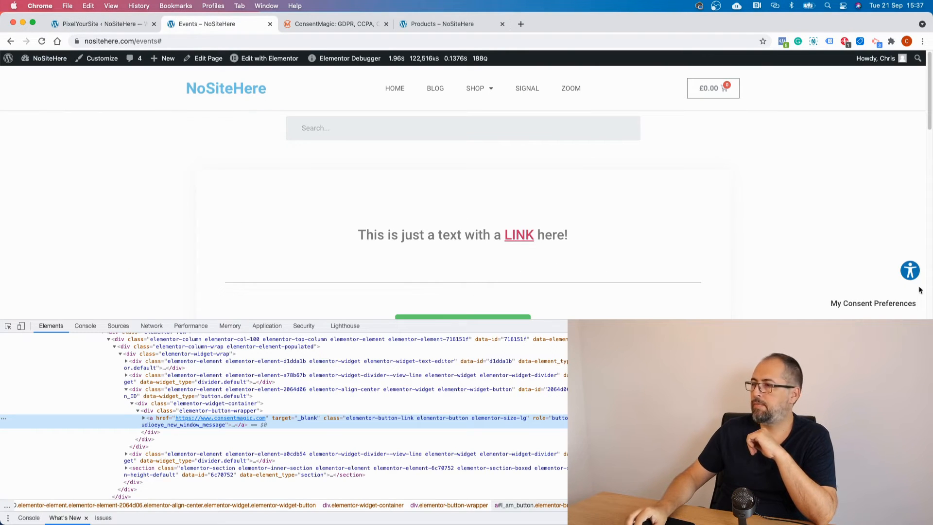
{"action": "key", "text": "super+alt+i"}
{"action": "left_click", "coordinate": [41, 41]}
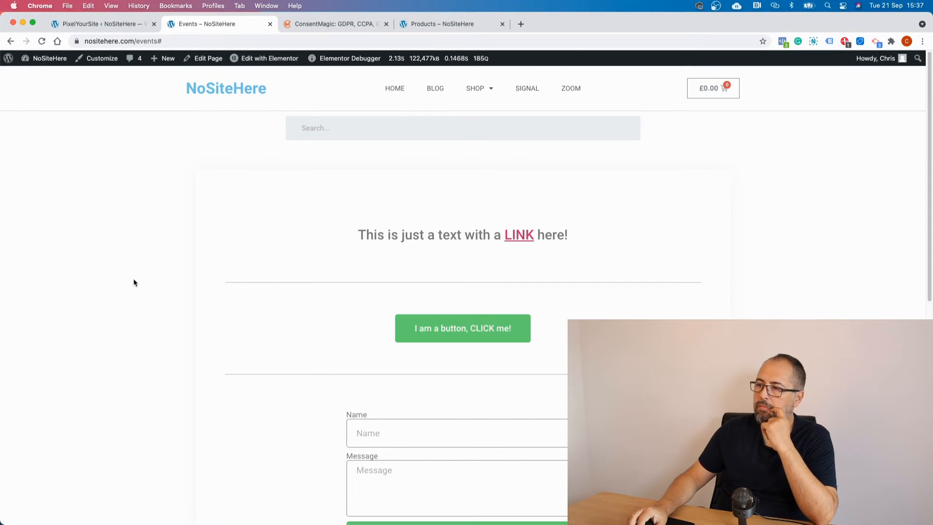
{"action": "left_click", "coordinate": [462, 329]}
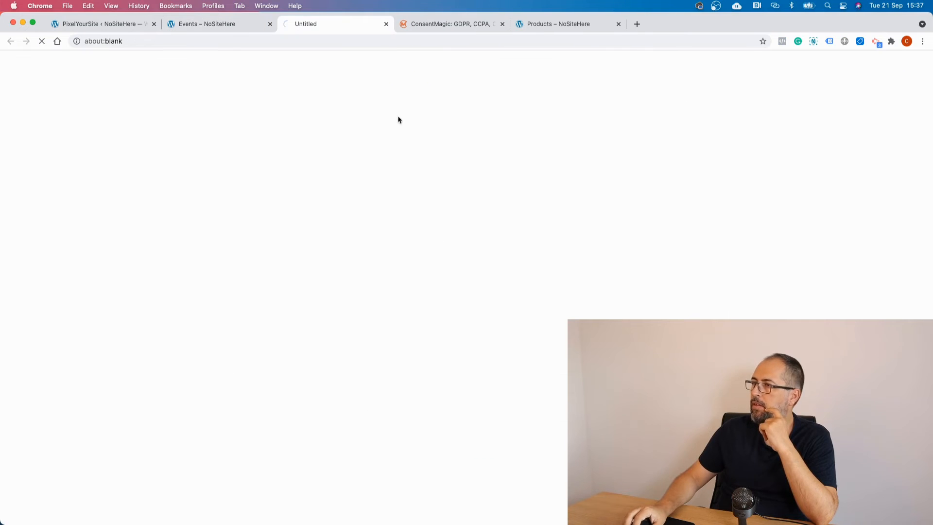
{"action": "left_click", "coordinate": [386, 23]}
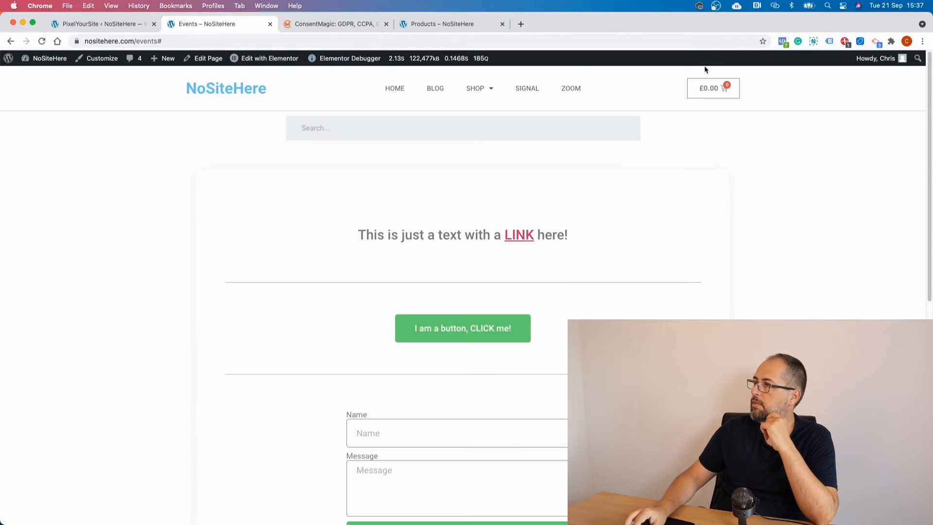
{"action": "left_click", "coordinate": [782, 43]}
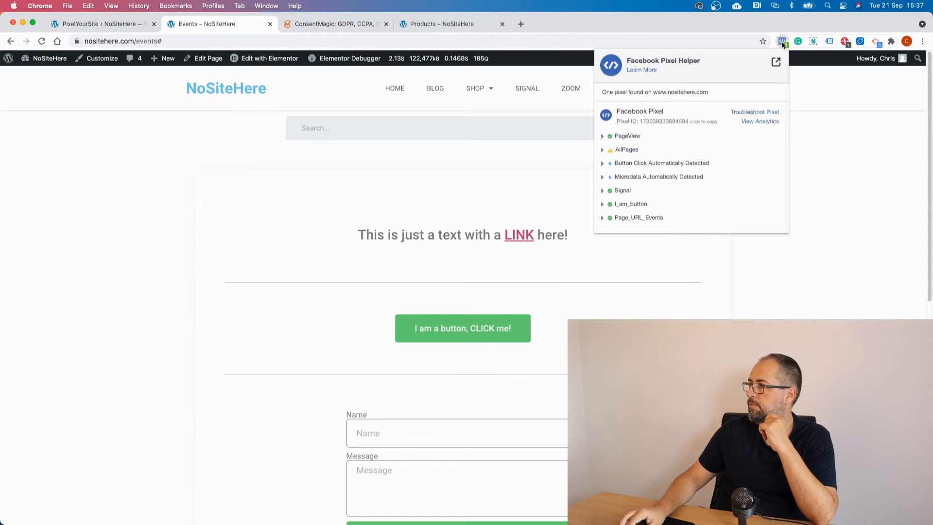
{"action": "left_click", "coordinate": [640, 204]}
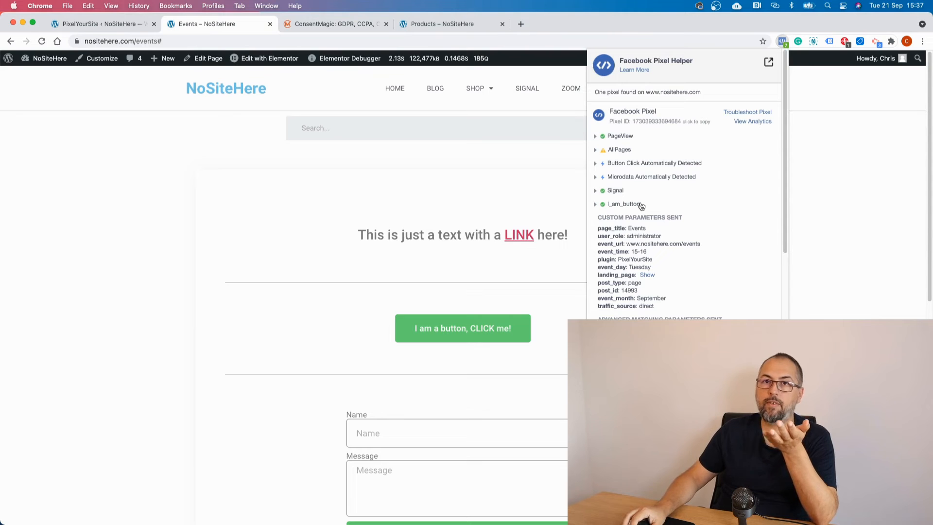
{"action": "left_click", "coordinate": [456, 292]}
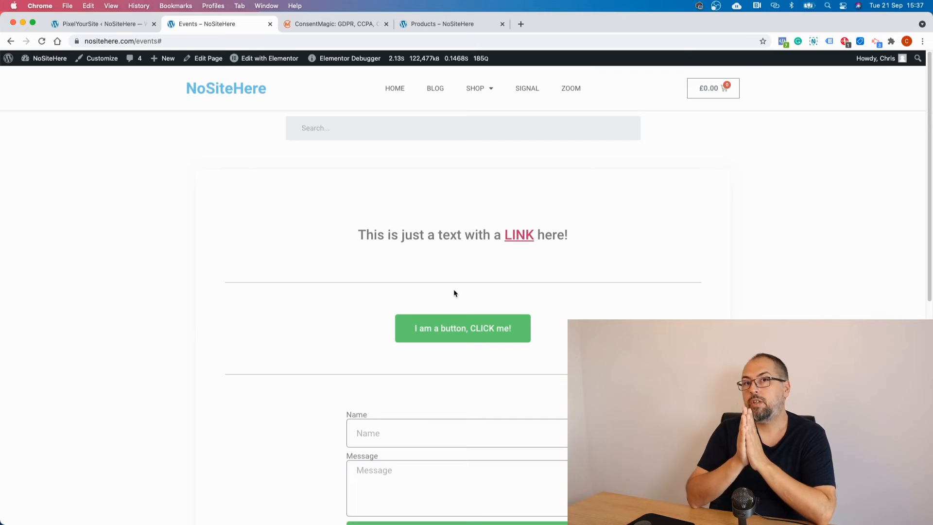
{"action": "scroll", "coordinate": [454, 293], "scroll_direction": "down", "scroll_amount": 6}
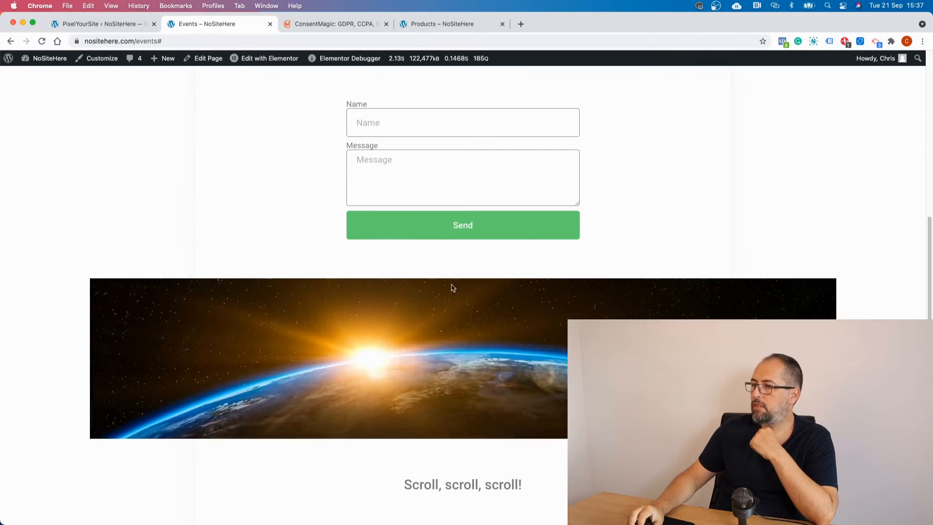
Open the Events page in the Elementor editor in a new window.
{"action": "right_click", "coordinate": [439, 225]}
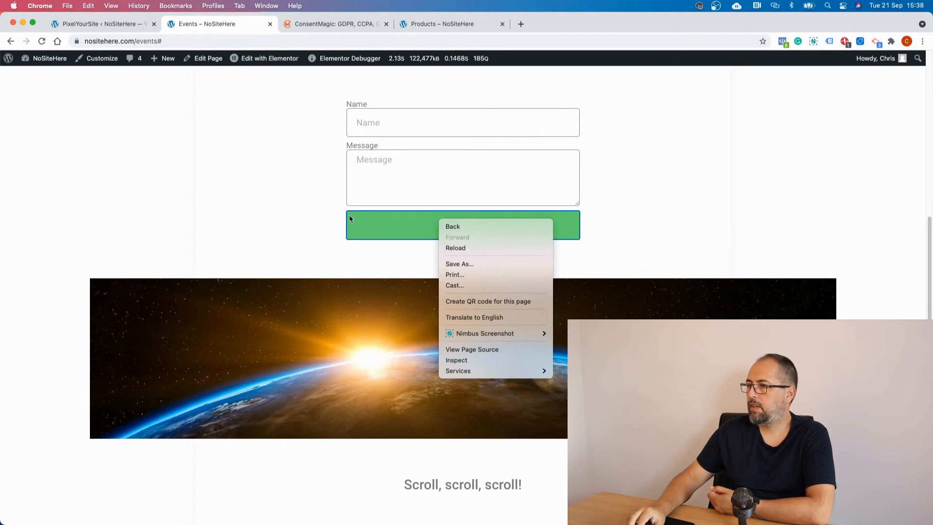
{"action": "left_click", "coordinate": [317, 212]}
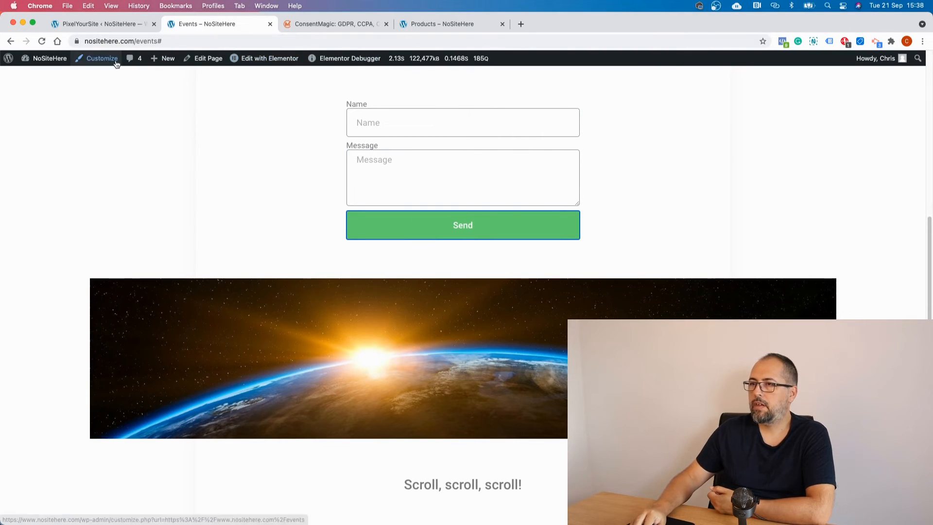
{"action": "right_click", "coordinate": [265, 61]}
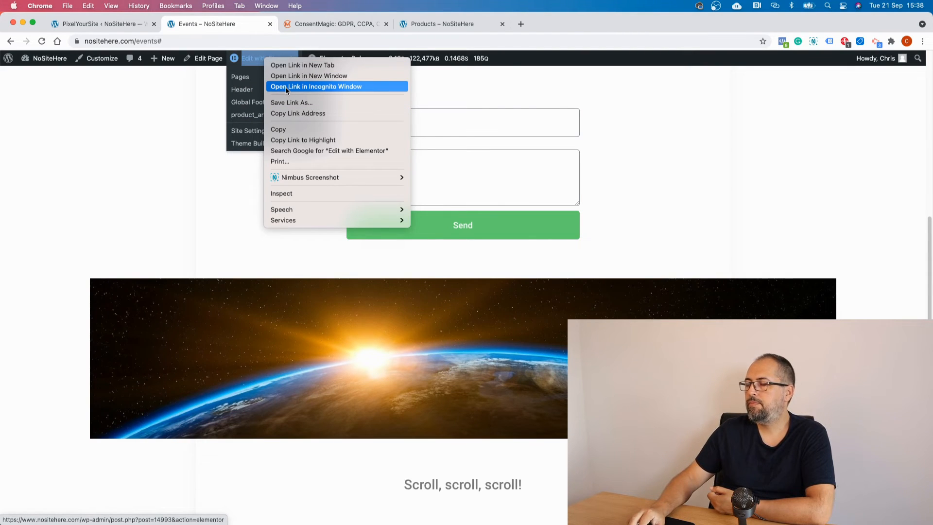
{"action": "left_click", "coordinate": [309, 76]}
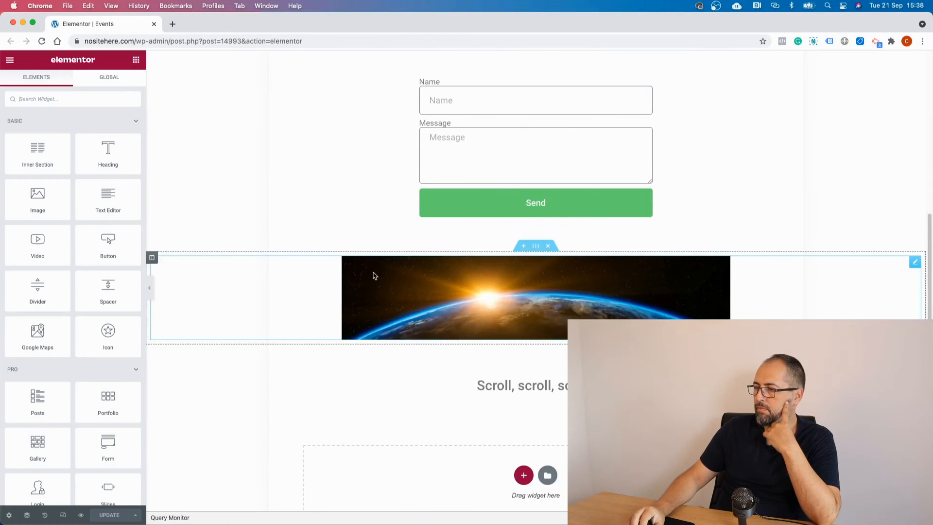
Copy the Send button's ID, Form_Button, from the form's button settings and close the Elementor window.
{"action": "left_click", "coordinate": [472, 208]}
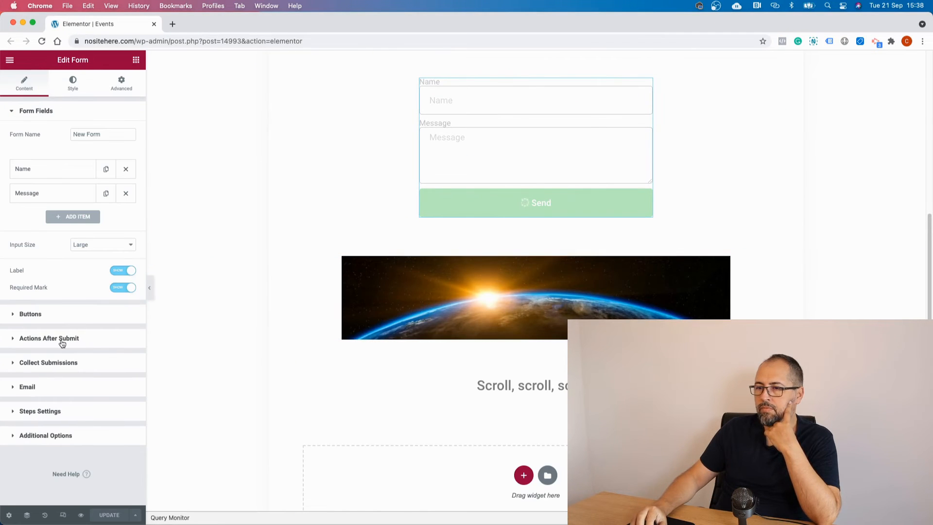
{"action": "left_click", "coordinate": [32, 313]}
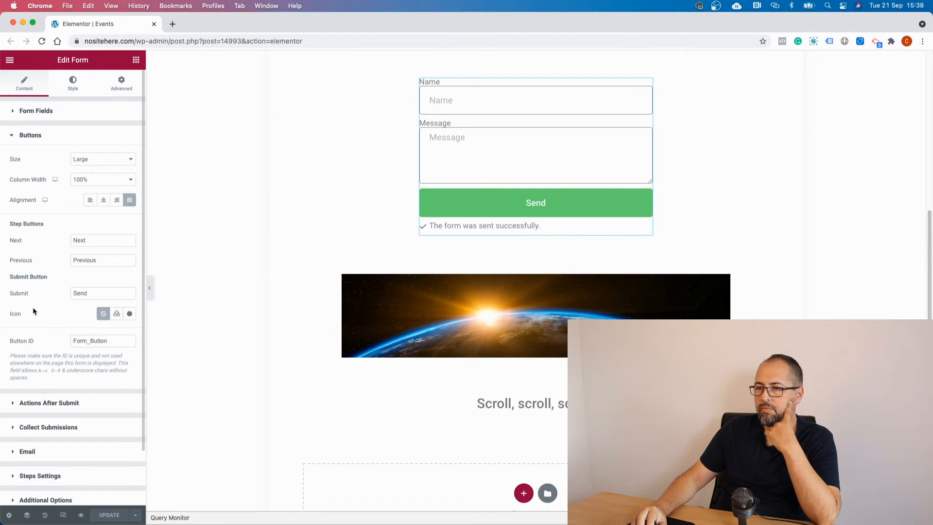
{"action": "double_click", "coordinate": [96, 343]}
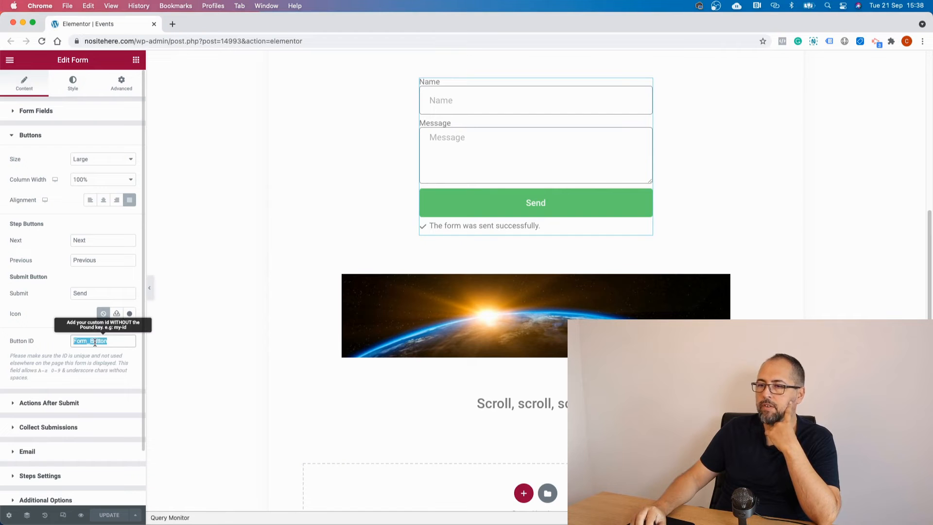
{"action": "right_click", "coordinate": [97, 343]}
{"action": "left_click", "coordinate": [110, 371]}
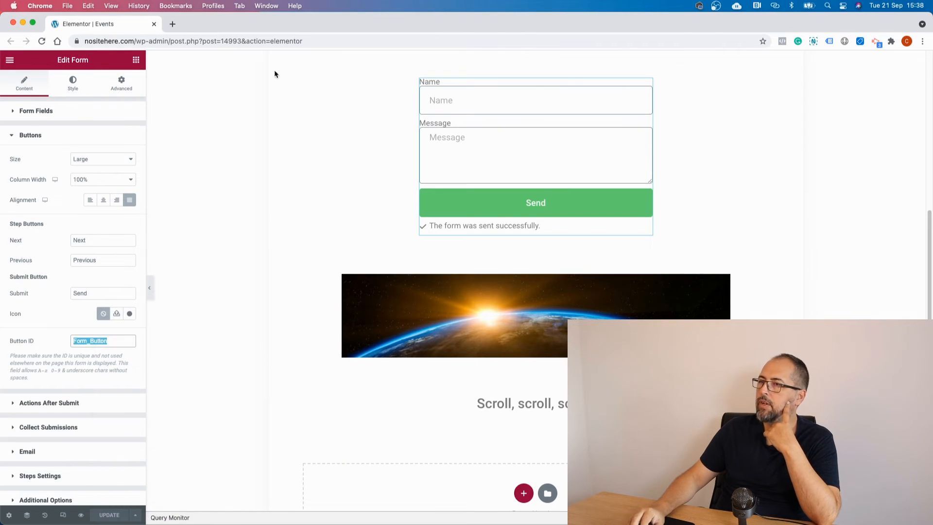
{"action": "left_click", "coordinate": [13, 23]}
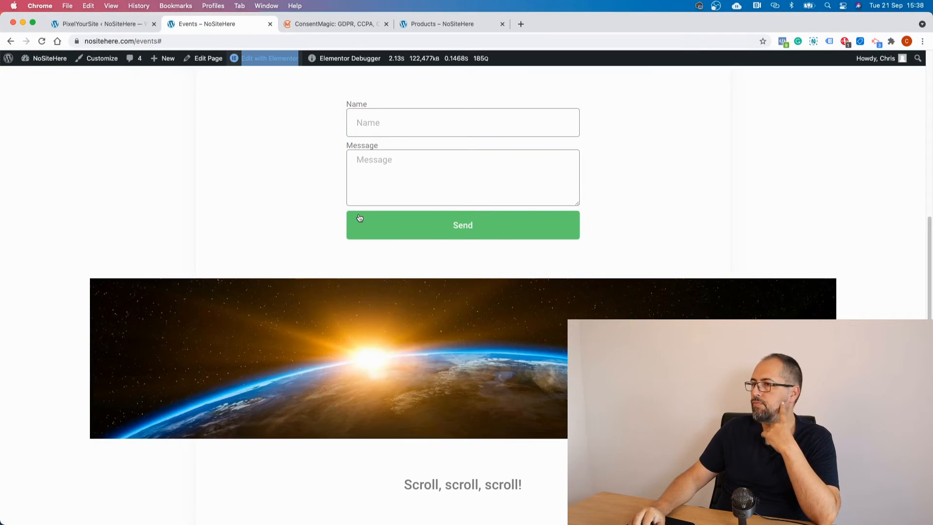
Add a new PixelYourSite event with Form_Button as its internal name.
{"action": "left_click", "coordinate": [85, 24]}
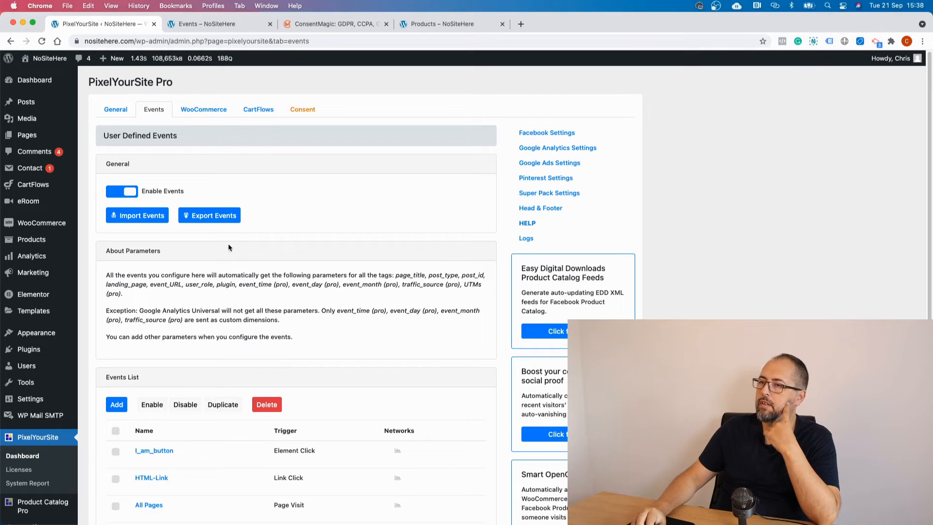
{"action": "scroll", "coordinate": [161, 305], "scroll_direction": "down", "scroll_amount": 5}
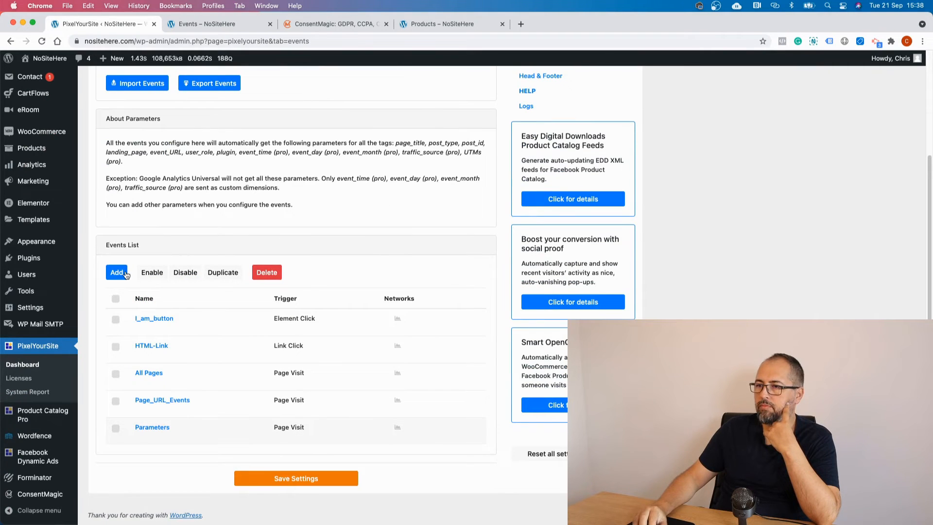
{"action": "left_click", "coordinate": [125, 274]}
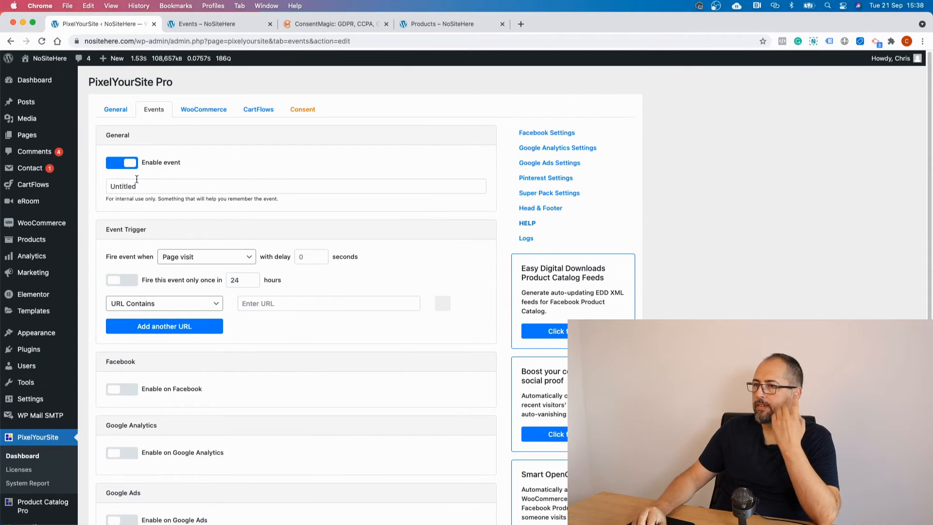
{"action": "double_click", "coordinate": [138, 186]}
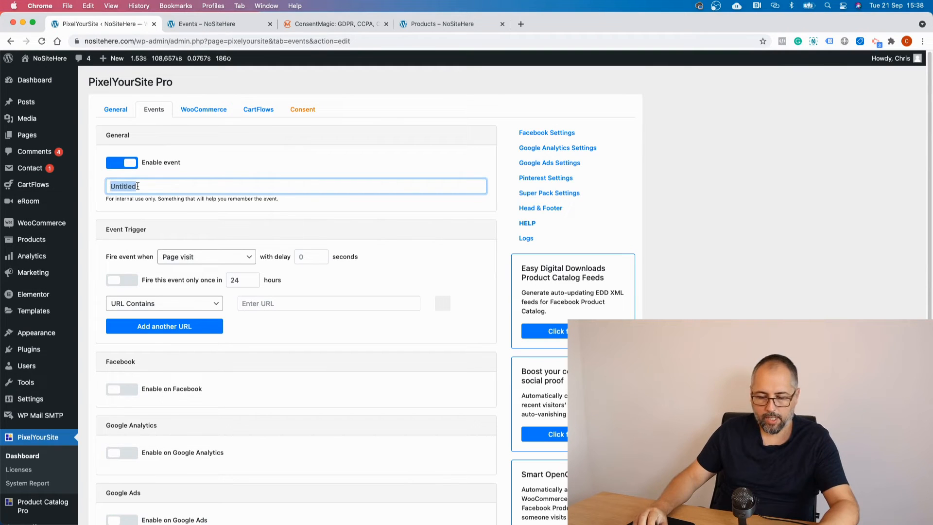
{"action": "type", "text": "Form_Button"}
{"action": "left_click", "coordinate": [240, 214]}
Set the Form_Button event to fire on Click on CSS selector with the selector #Form_Button.
{"action": "left_click", "coordinate": [222, 254]}
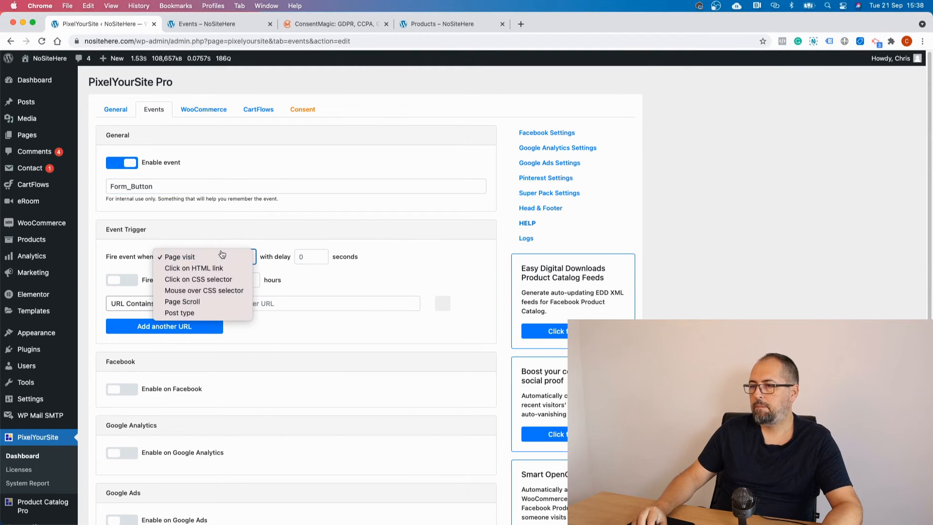
{"action": "left_click", "coordinate": [214, 279]}
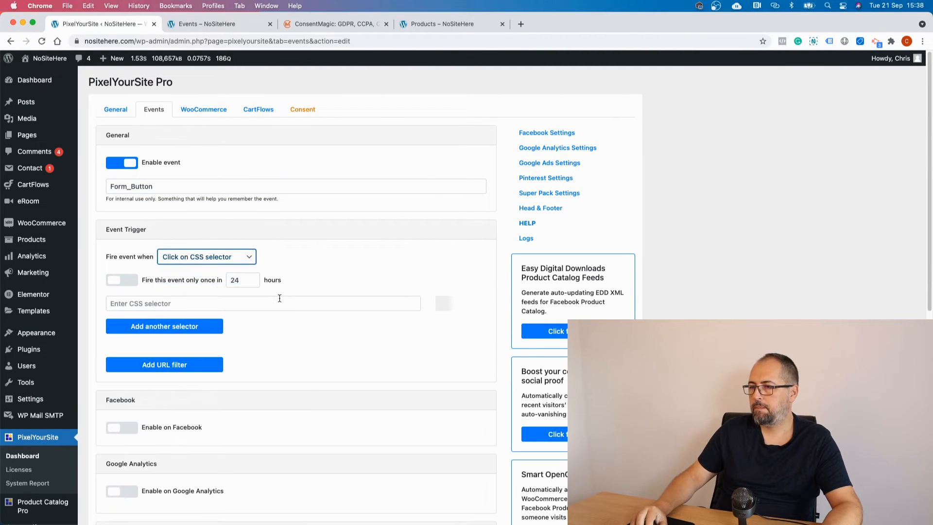
{"action": "left_click", "coordinate": [274, 301]}
{"action": "type", "text": "#"}
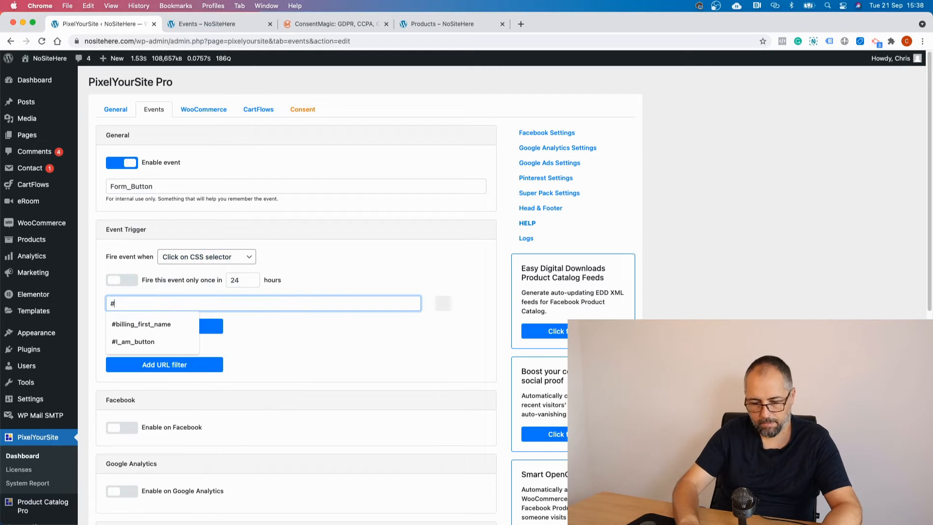
{"action": "key", "text": "super+v"}
Enable the event on Facebook as a CustomEvent named Form_Button and save the event.
{"action": "scroll", "coordinate": [354, 326], "scroll_direction": "down", "scroll_amount": 3}
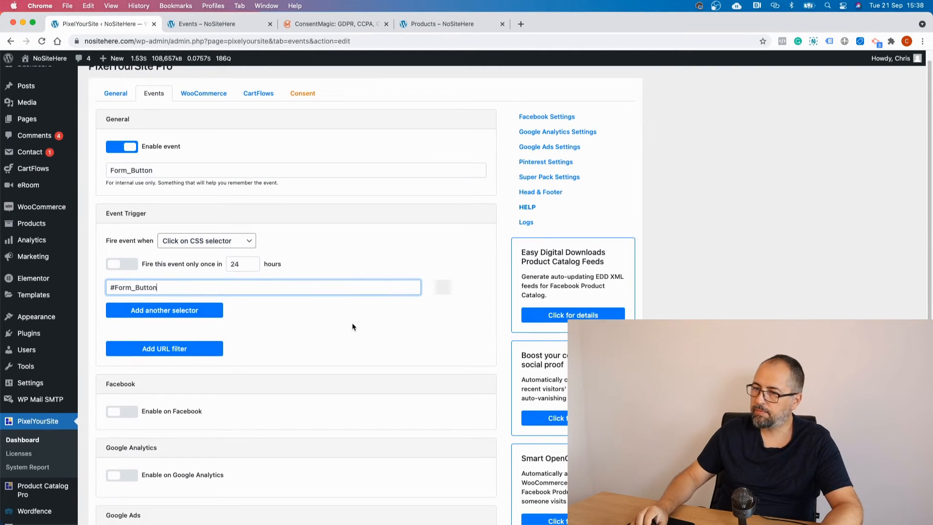
{"action": "left_click", "coordinate": [121, 333]}
{"action": "left_click", "coordinate": [173, 348]}
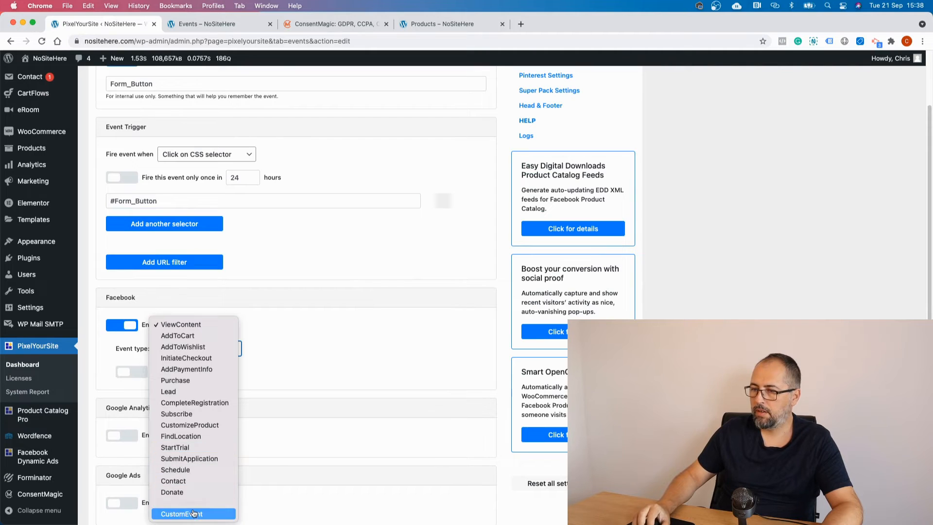
{"action": "left_click", "coordinate": [193, 514]}
{"action": "left_click", "coordinate": [253, 349]}
{"action": "right_click", "coordinate": [263, 347]}
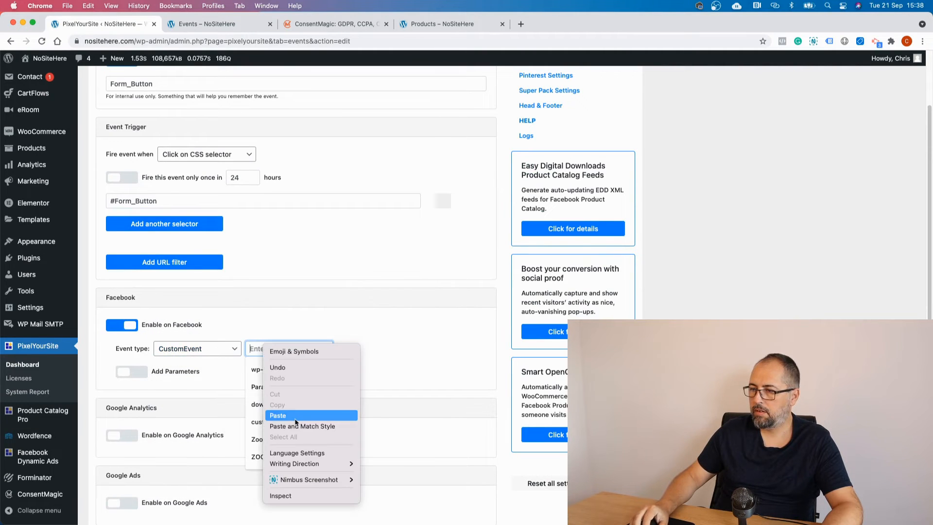
{"action": "left_click", "coordinate": [295, 416]}
{"action": "scroll", "coordinate": [329, 312], "scroll_direction": "down", "scroll_amount": 7}
{"action": "left_click", "coordinate": [278, 481]}
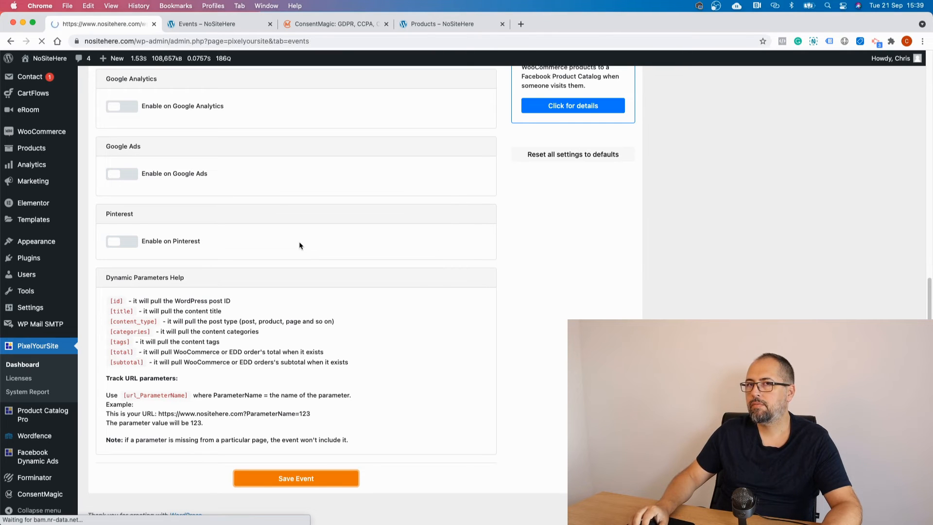
Reload the Events page and send its form with "name" as the name and "message" as the message.
{"action": "left_click", "coordinate": [207, 24]}
{"action": "left_click", "coordinate": [42, 41]}
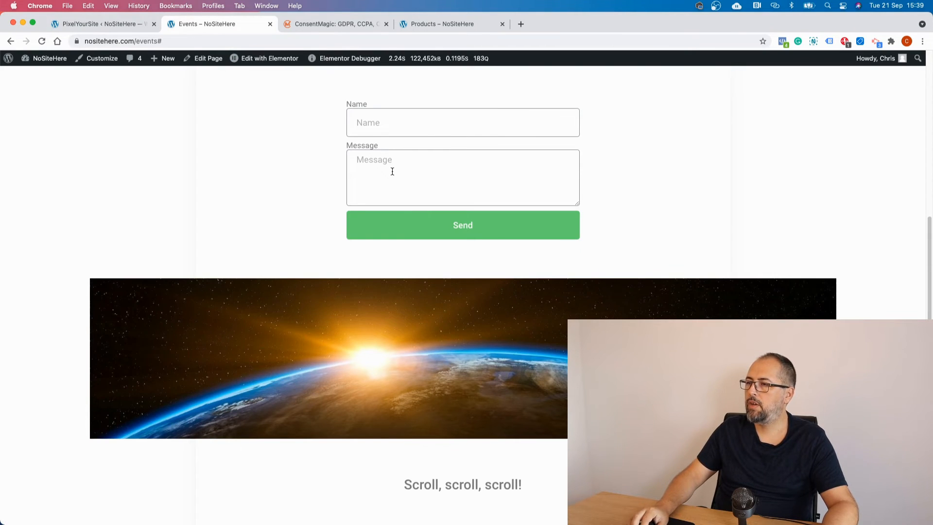
{"action": "left_click", "coordinate": [399, 128]}
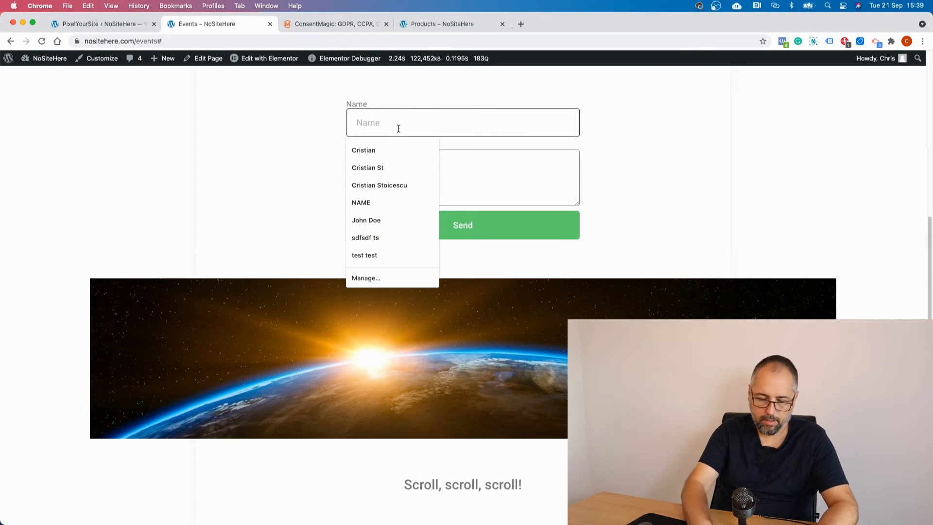
{"action": "type", "text": "name"}
{"action": "left_click", "coordinate": [520, 177]}
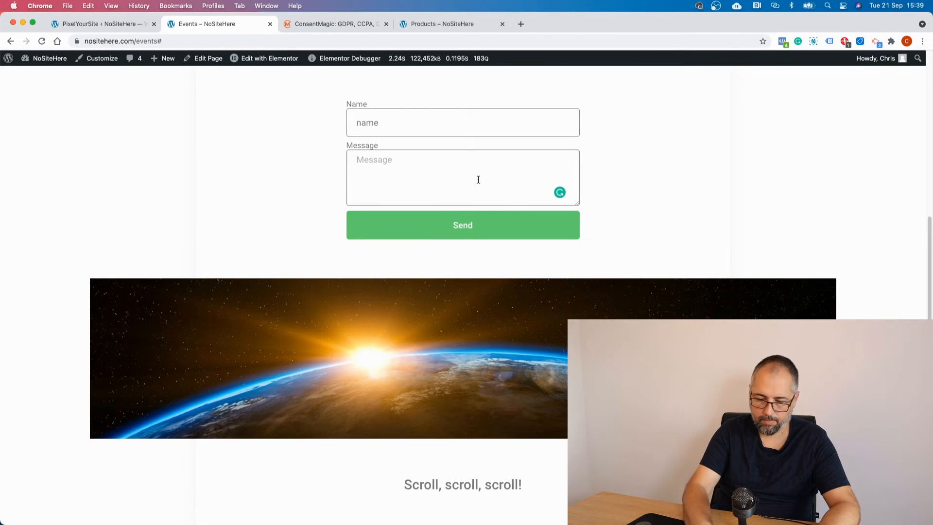
{"action": "type", "text": "message"}
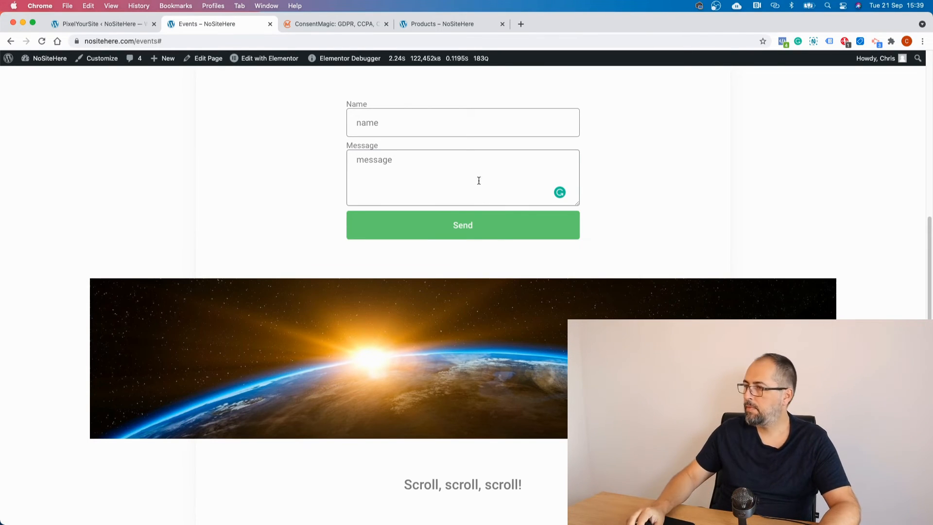
{"action": "left_click", "coordinate": [477, 233]}
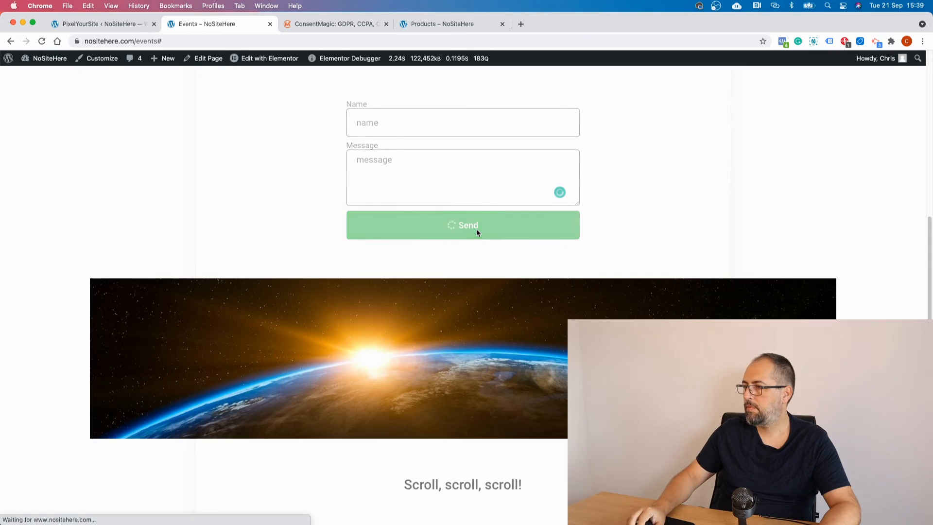
Examine the Form_Button event's parameters in Facebook Pixel Helper.
{"action": "left_click", "coordinate": [781, 42]}
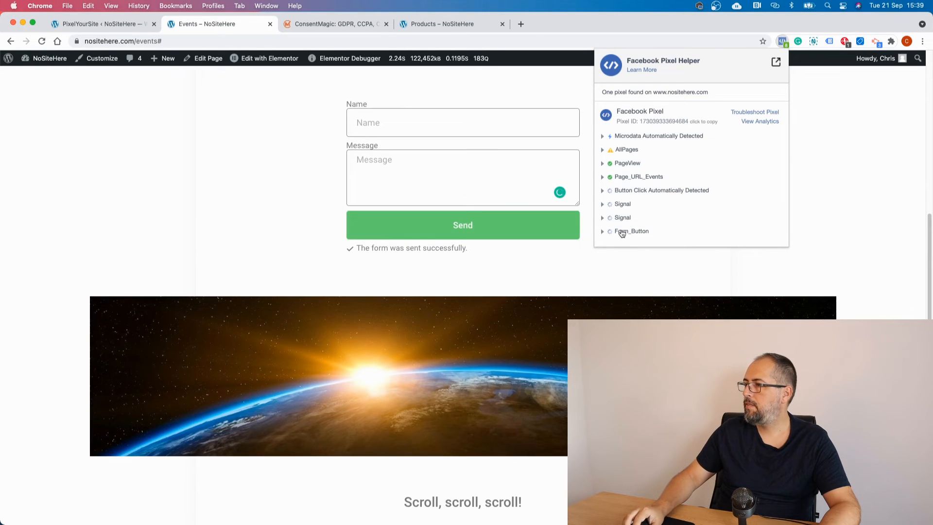
{"action": "left_click", "coordinate": [622, 232]}
{"action": "scroll", "coordinate": [677, 237], "scroll_direction": "down", "scroll_amount": 5}
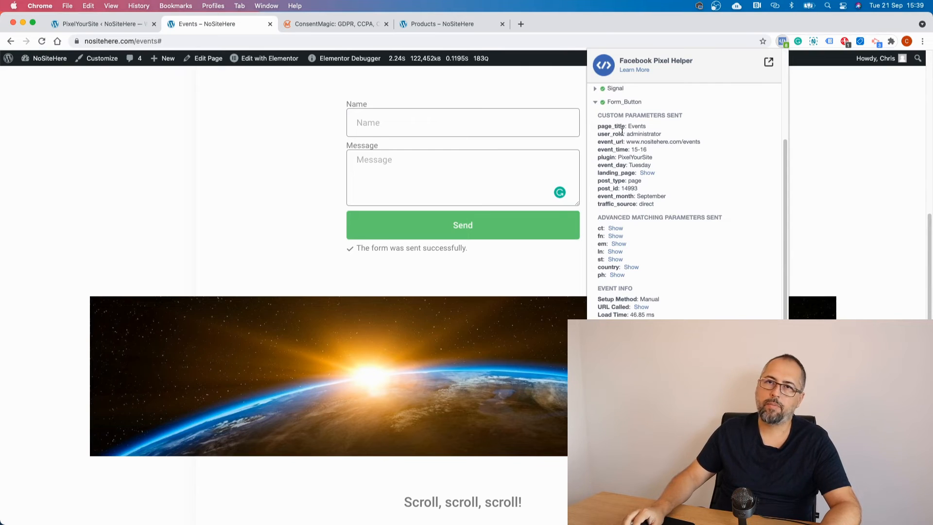
{"action": "left_click", "coordinate": [516, 257]}
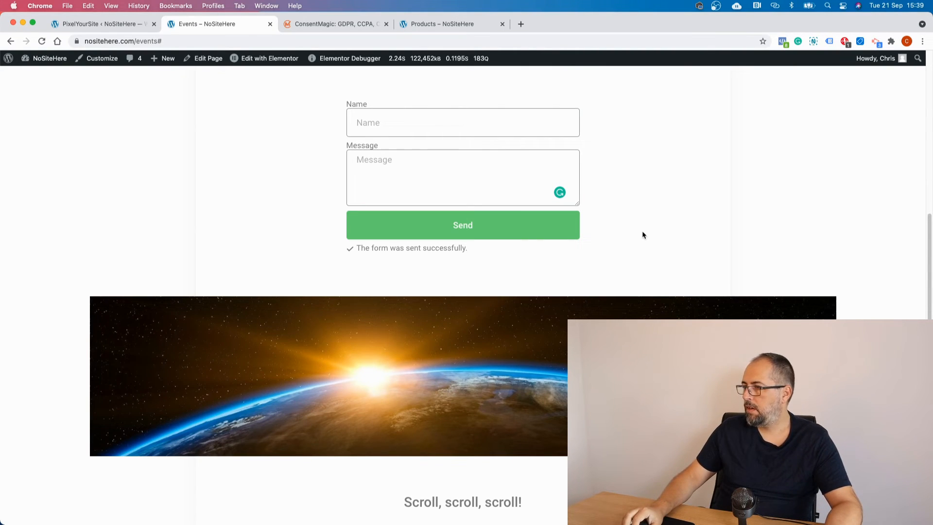
Open the Events page in Elementor in a new tab and select the Earth sunrise image for editing.
{"action": "scroll", "coordinate": [643, 235], "scroll_direction": "down", "scroll_amount": 3}
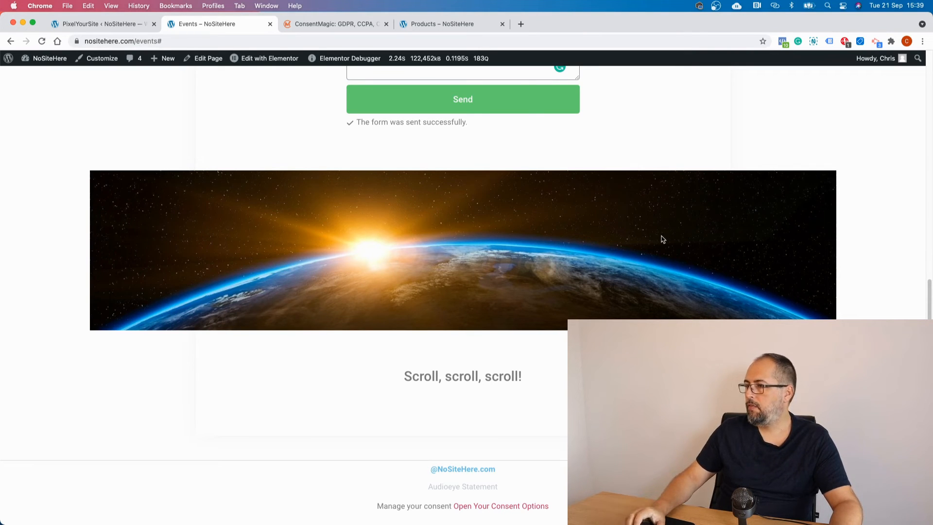
{"action": "right_click", "coordinate": [415, 240]}
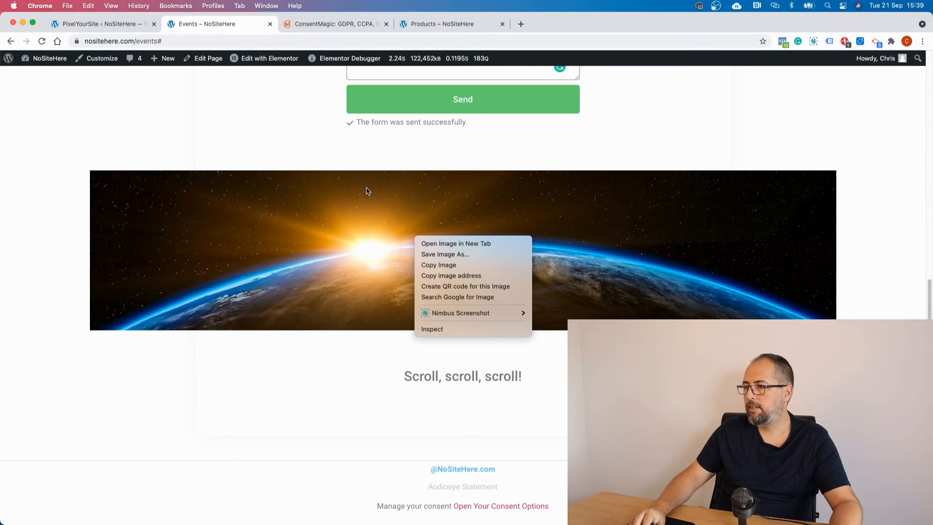
{"action": "left_click", "coordinate": [433, 267]}
{"action": "right_click", "coordinate": [263, 63]}
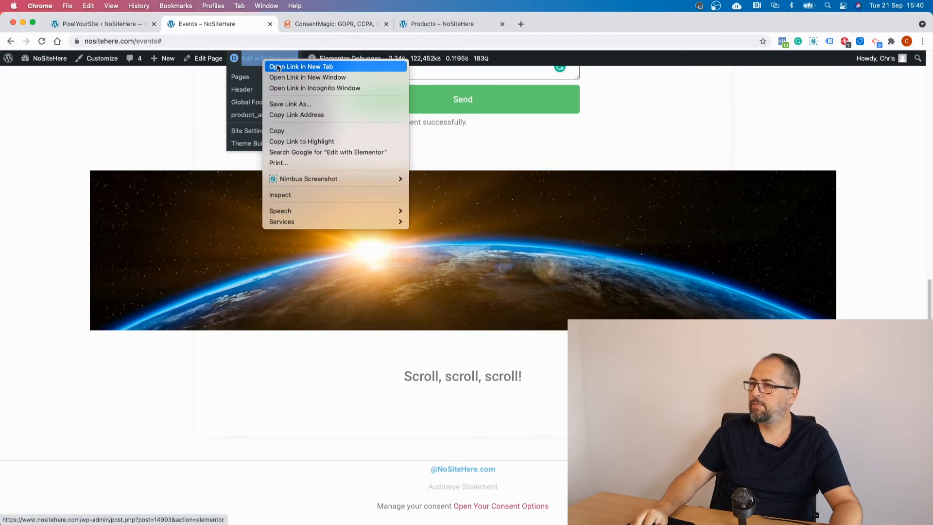
{"action": "left_click", "coordinate": [278, 67]}
{"action": "left_click", "coordinate": [389, 174]}
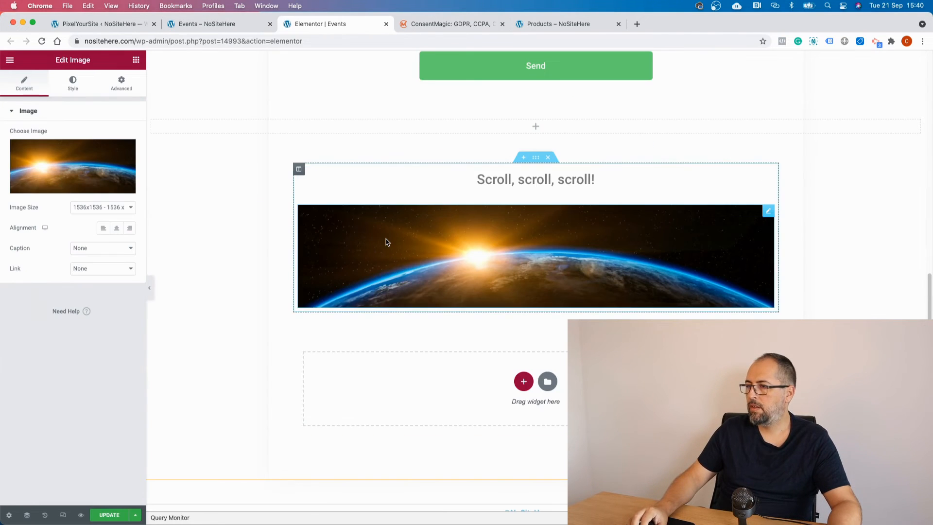
Set the Earth sunrise image's CSS ID to image-over in its advanced settings.
{"action": "left_click", "coordinate": [73, 83]}
{"action": "left_click", "coordinate": [111, 80]}
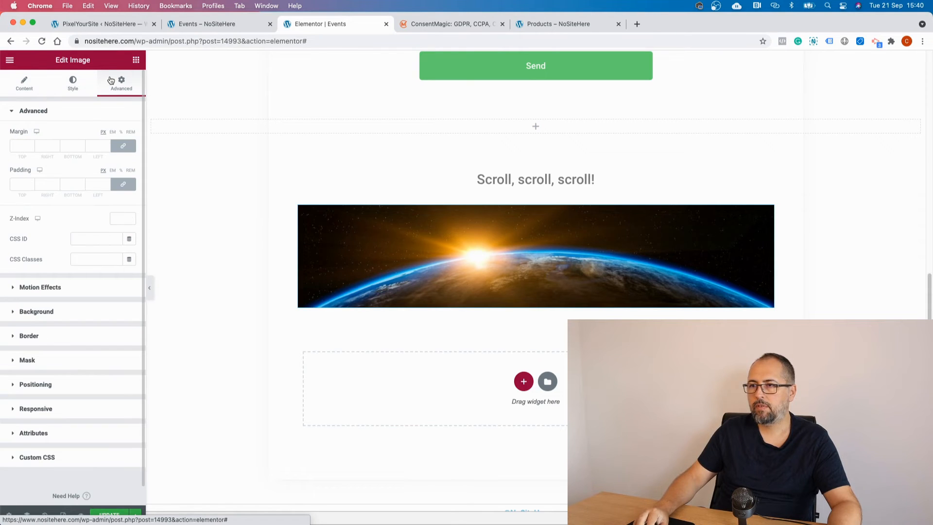
{"action": "left_click", "coordinate": [22, 84]}
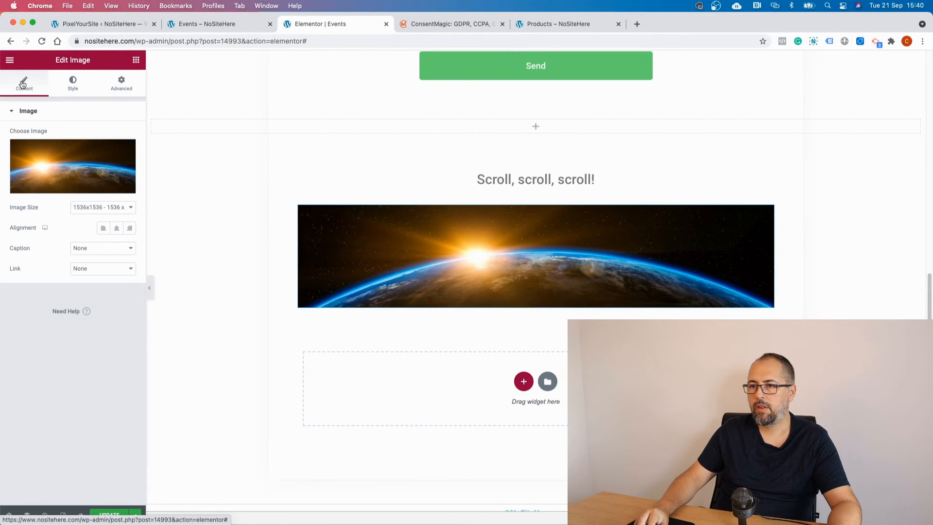
{"action": "left_click", "coordinate": [119, 82]}
{"action": "left_click", "coordinate": [91, 239]}
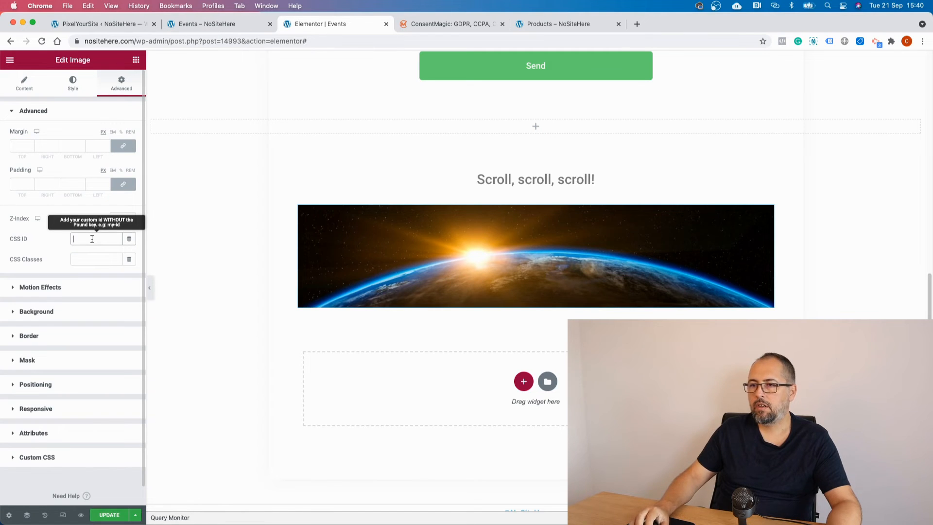
{"action": "type", "text": "image"}
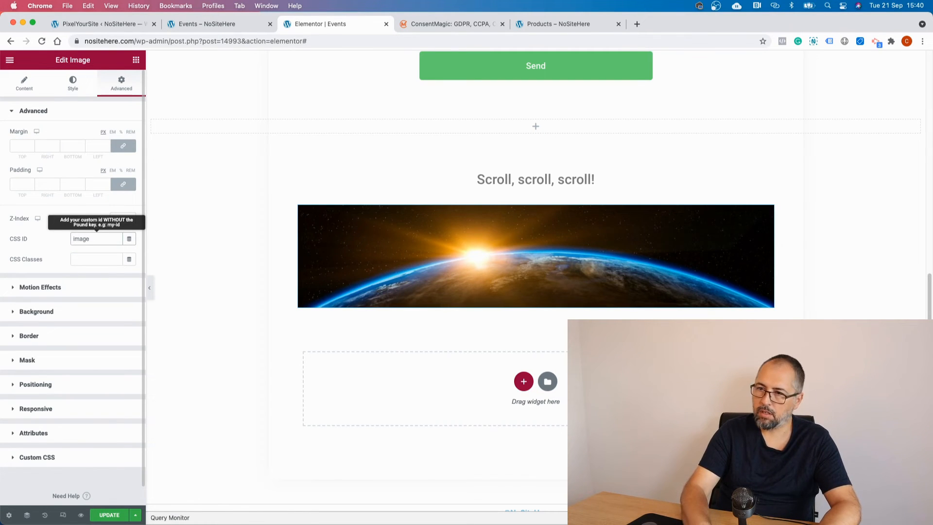
{"action": "type", "text": "-"}
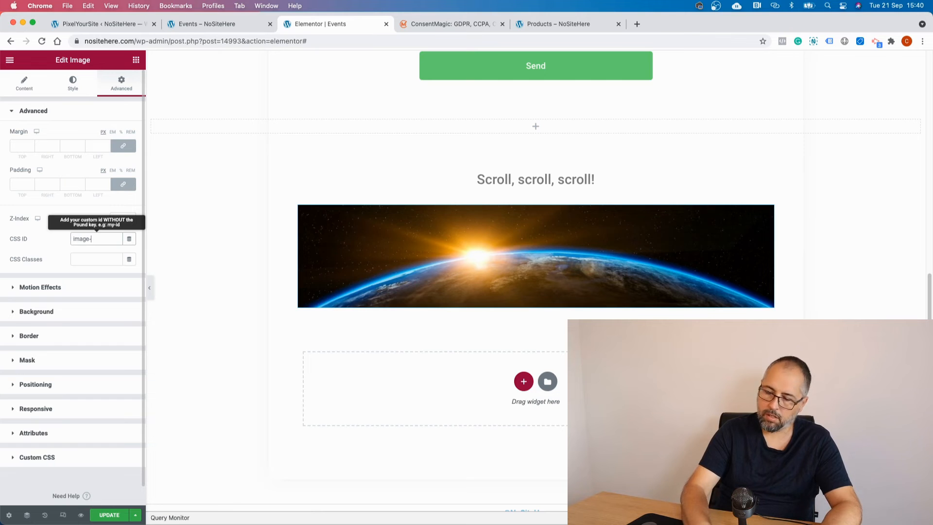
{"action": "type", "text": "screver"}
Copy the image's CSS ID and update the Events page in Elementor.
{"action": "triple_click", "coordinate": [92, 238]}
{"action": "right_click", "coordinate": [93, 238]}
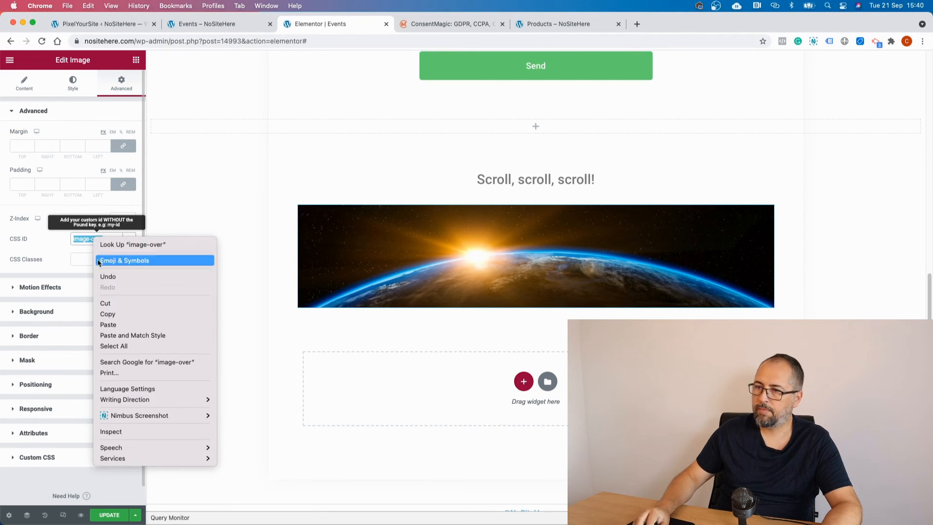
{"action": "left_click", "coordinate": [108, 314]}
{"action": "left_click", "coordinate": [108, 515]}
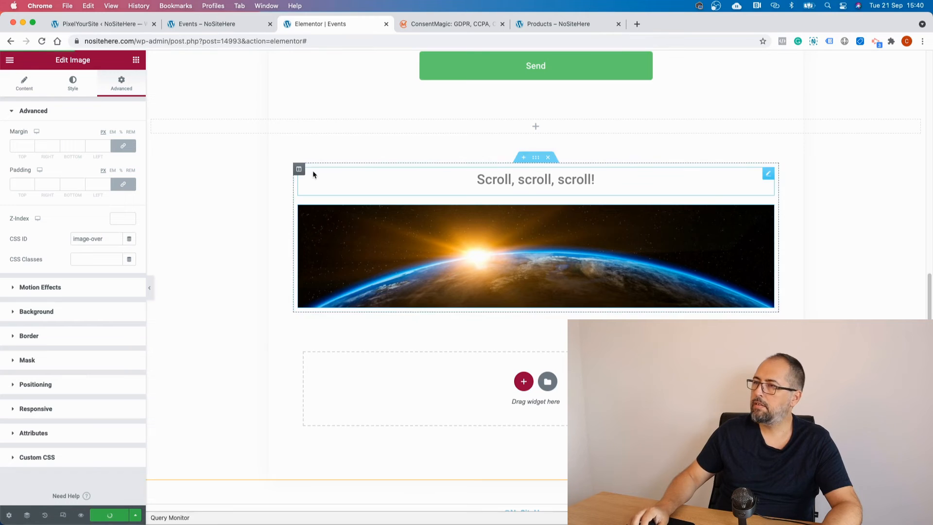
Add a new event in PixelYourSite and name it image-over.
{"action": "left_click", "coordinate": [193, 27]}
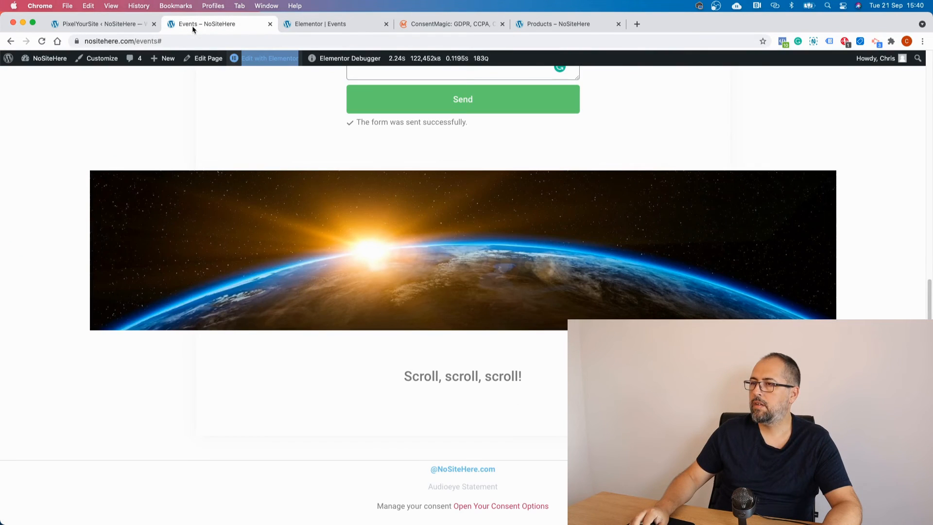
{"action": "left_click", "coordinate": [112, 28]}
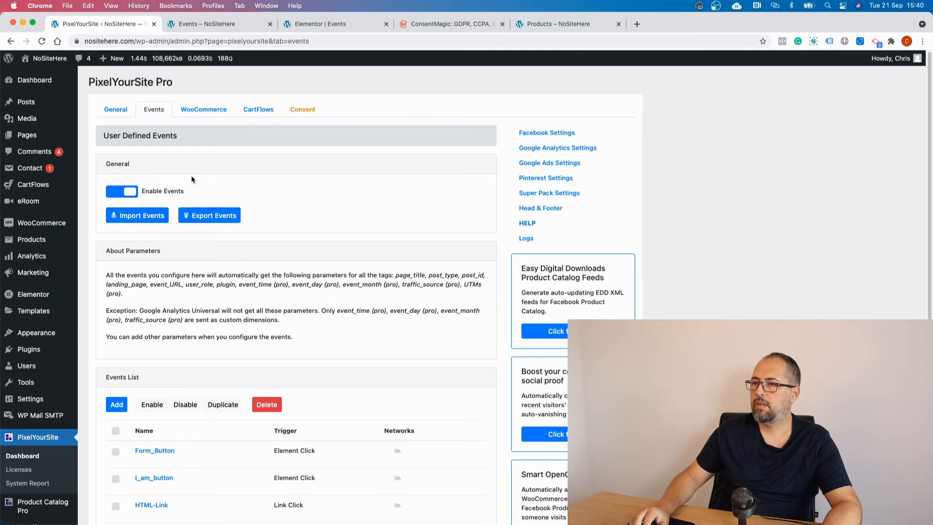
{"action": "scroll", "coordinate": [135, 262], "scroll_direction": "down", "scroll_amount": 3}
{"action": "left_click", "coordinate": [118, 320]}
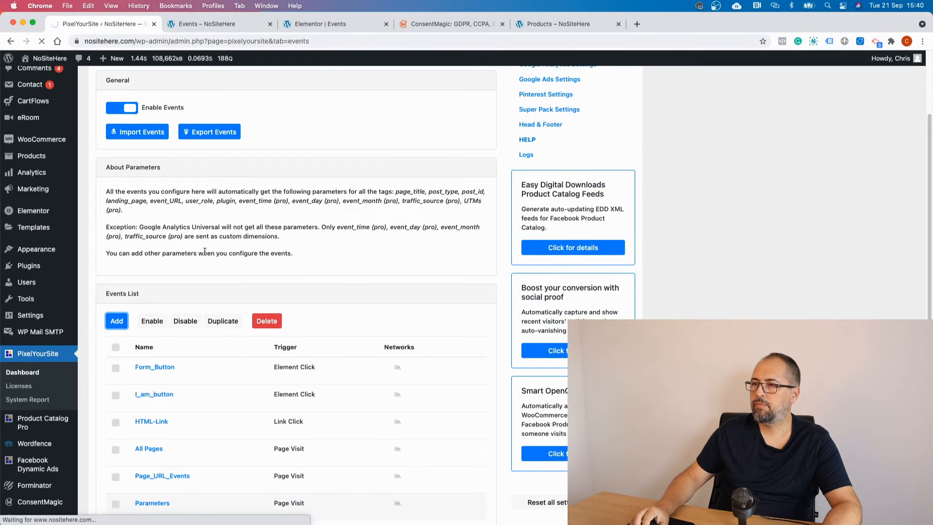
{"action": "scroll", "coordinate": [205, 253], "scroll_direction": "down", "scroll_amount": 4}
{"action": "scroll", "coordinate": [204, 254], "scroll_direction": "up", "scroll_amount": 4}
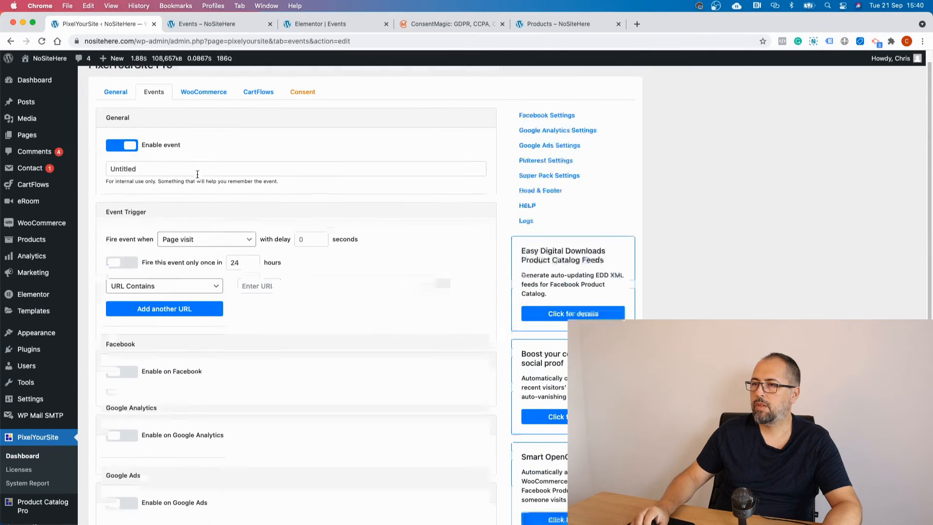
{"action": "double_click", "coordinate": [155, 191]}
{"action": "type", "text": "image-over"}
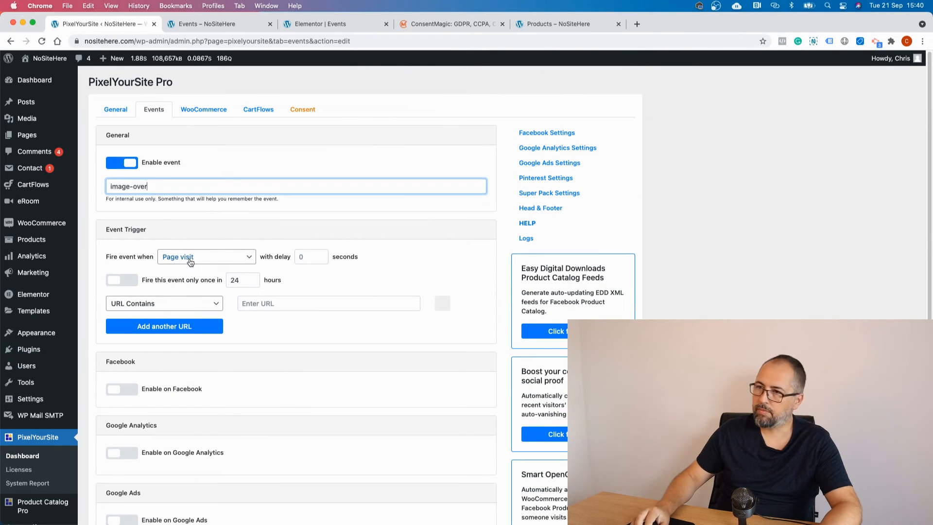
Set the event to fire on mouse over the CSS selector #image-over.
{"action": "left_click", "coordinate": [191, 261]}
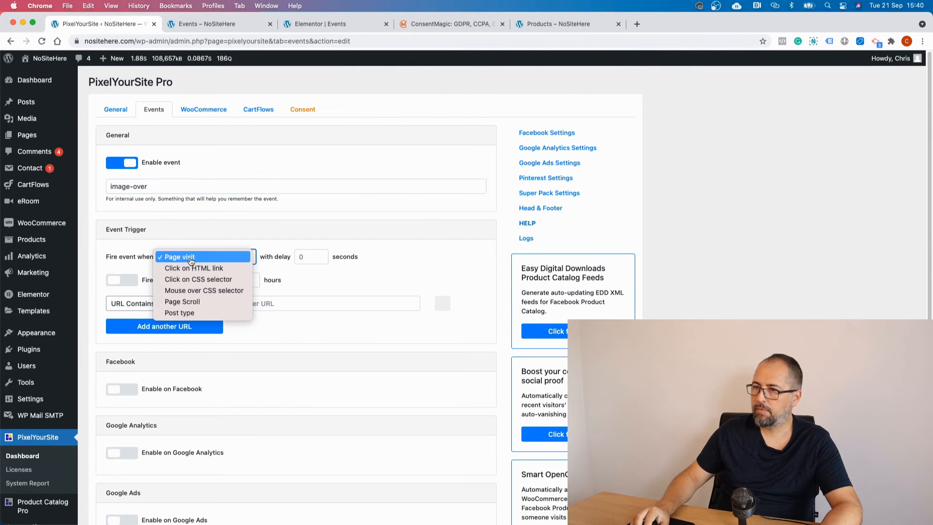
{"action": "left_click", "coordinate": [191, 292]}
{"action": "left_click", "coordinate": [185, 296]}
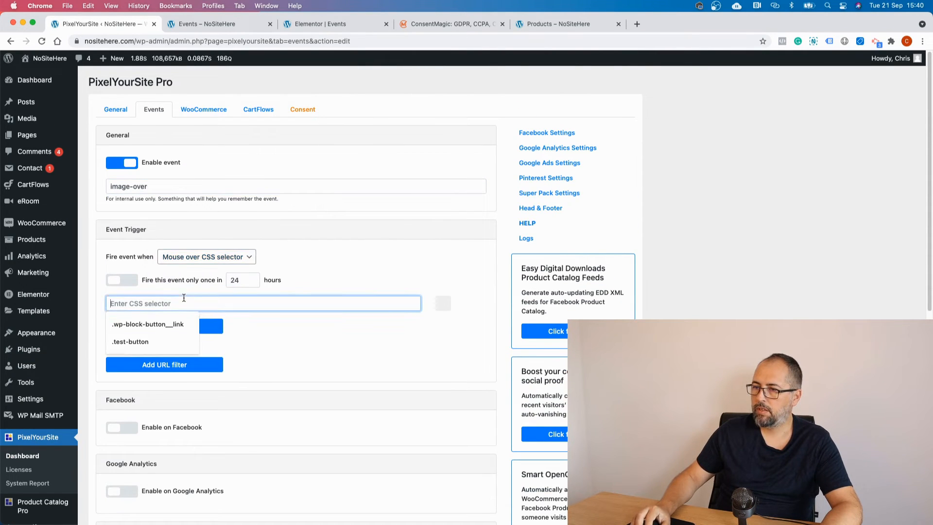
{"action": "type", "text": "#image-over"}
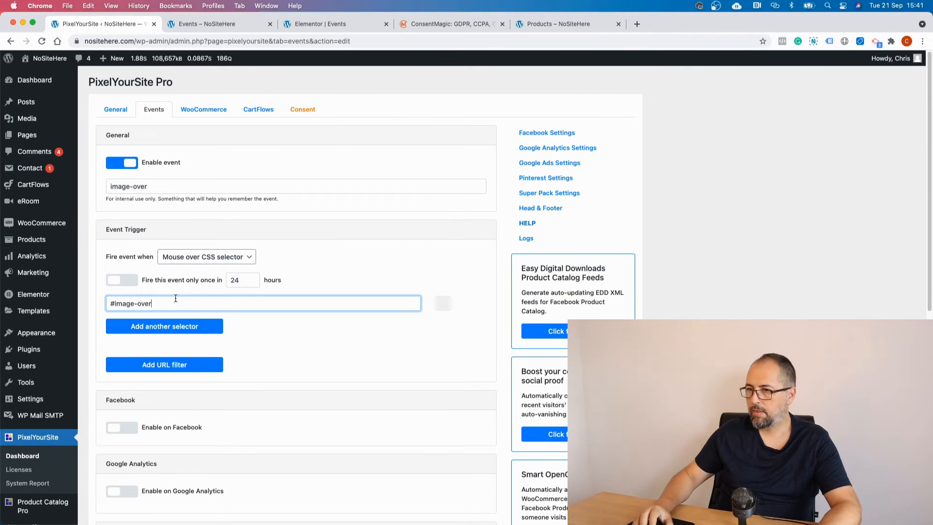
{"action": "left_click", "coordinate": [171, 366]}
Enable the event on Facebook as a CustomEvent named with the copied image-over ID and save the event.
{"action": "scroll", "coordinate": [171, 366], "scroll_direction": "down", "scroll_amount": 2}
{"action": "left_click", "coordinate": [114, 346]}
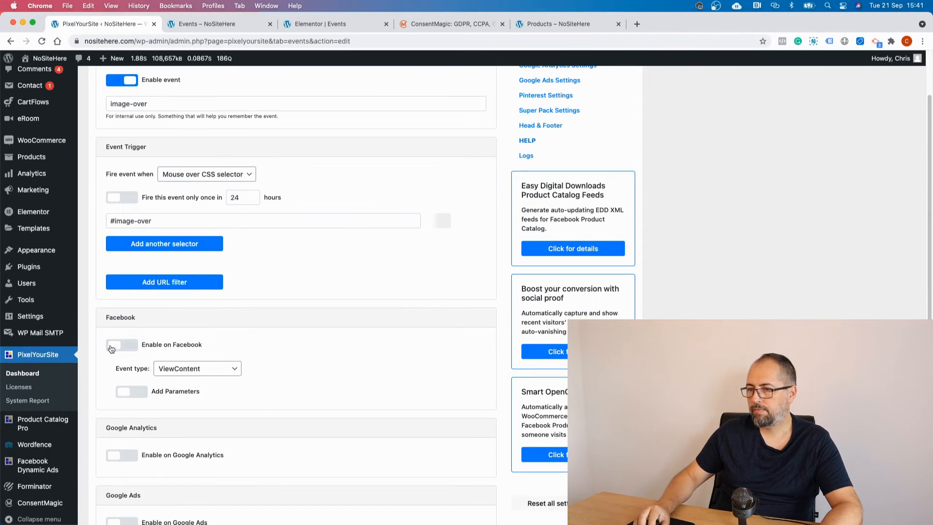
{"action": "left_click", "coordinate": [204, 368]}
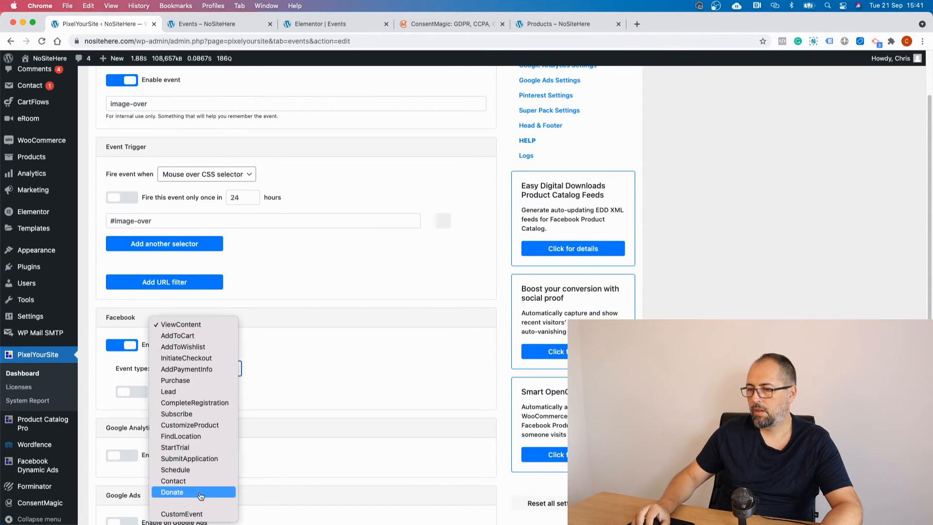
{"action": "left_click", "coordinate": [201, 514]}
{"action": "left_click", "coordinate": [266, 375]}
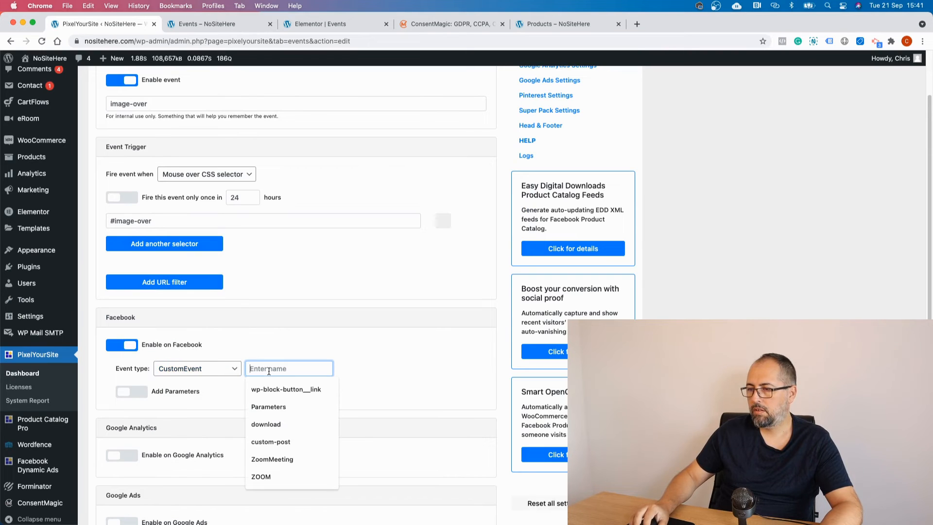
{"action": "key", "text": "super+v"}
{"action": "left_click", "coordinate": [400, 335]}
{"action": "scroll", "coordinate": [389, 340], "scroll_direction": "down", "scroll_amount": 10}
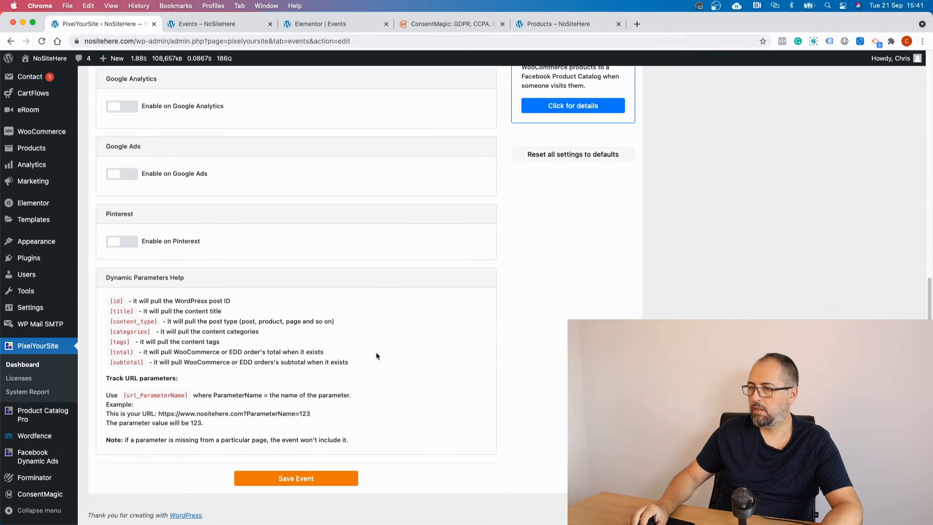
{"action": "left_click", "coordinate": [306, 478]}
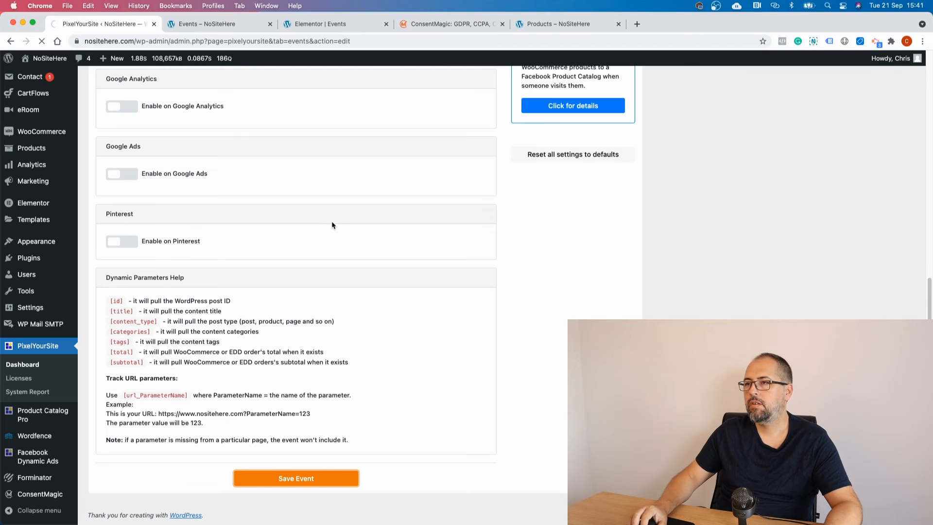
Reload the Events page, move over the Earth sunrise image and examine the image event's parameters in Facebook Pixel Helper.
{"action": "left_click", "coordinate": [211, 27]}
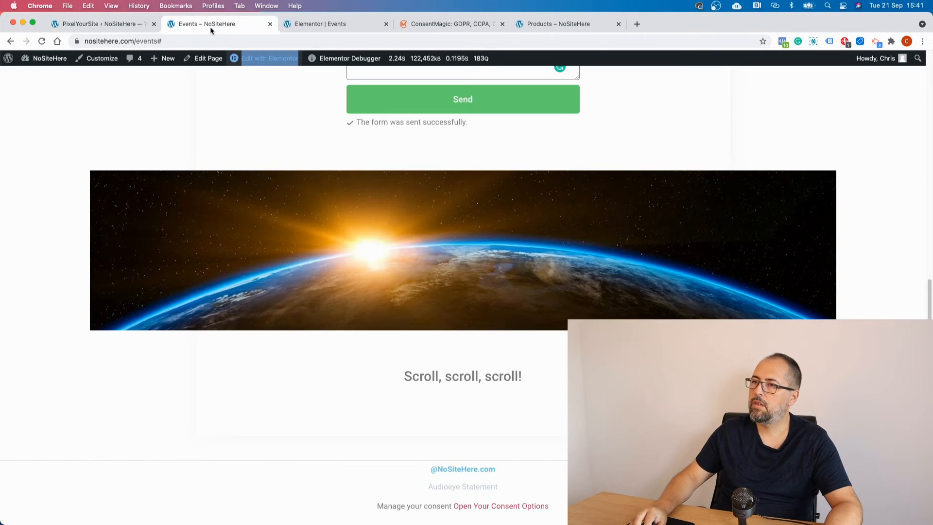
{"action": "left_click", "coordinate": [41, 41]}
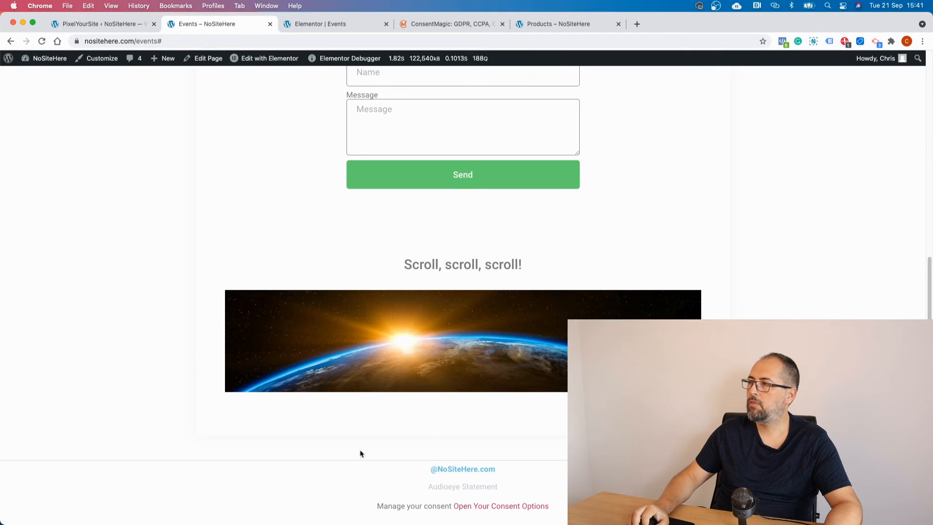
{"action": "left_click", "coordinate": [782, 41]}
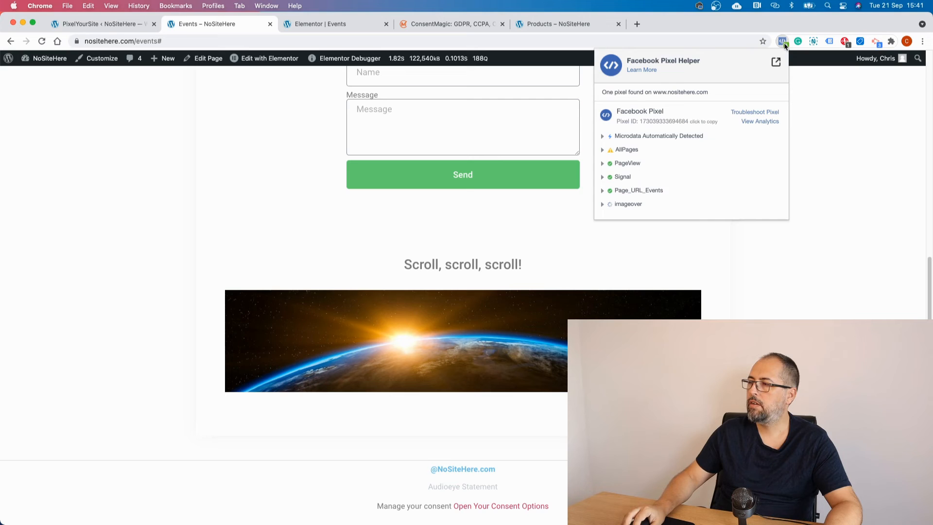
{"action": "left_click", "coordinate": [629, 207]}
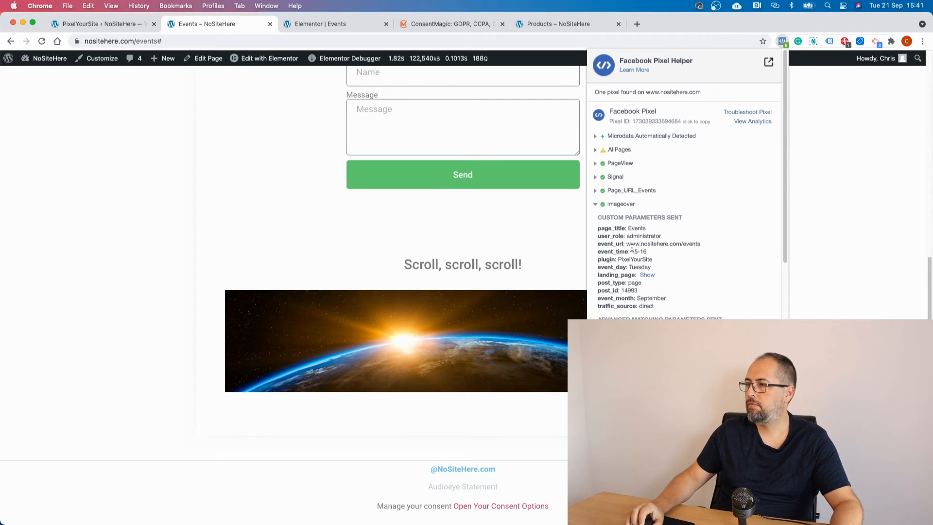
{"action": "left_click", "coordinate": [210, 185]}
Add a new PixelYourSite event with the Page Scroll trigger and name it Scroll 50.
{"action": "key", "text": "super+1"}
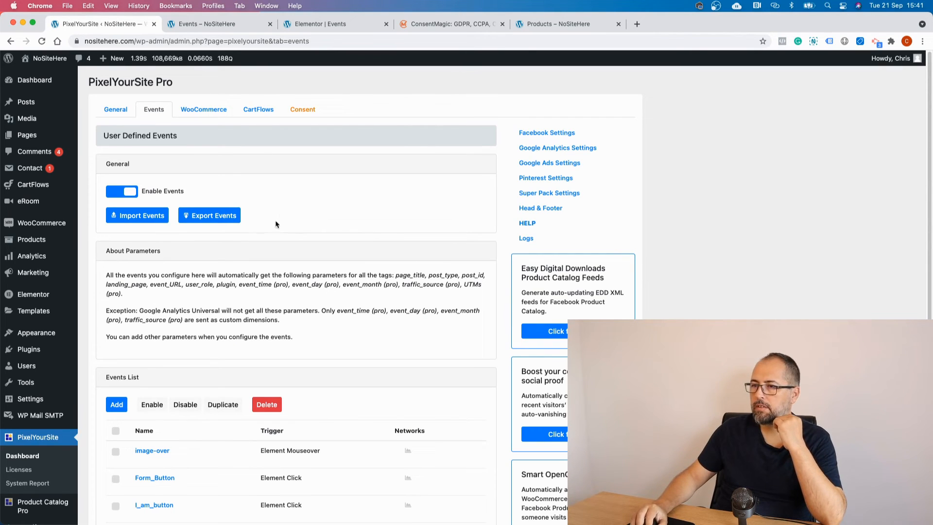
{"action": "left_click", "coordinate": [115, 407]}
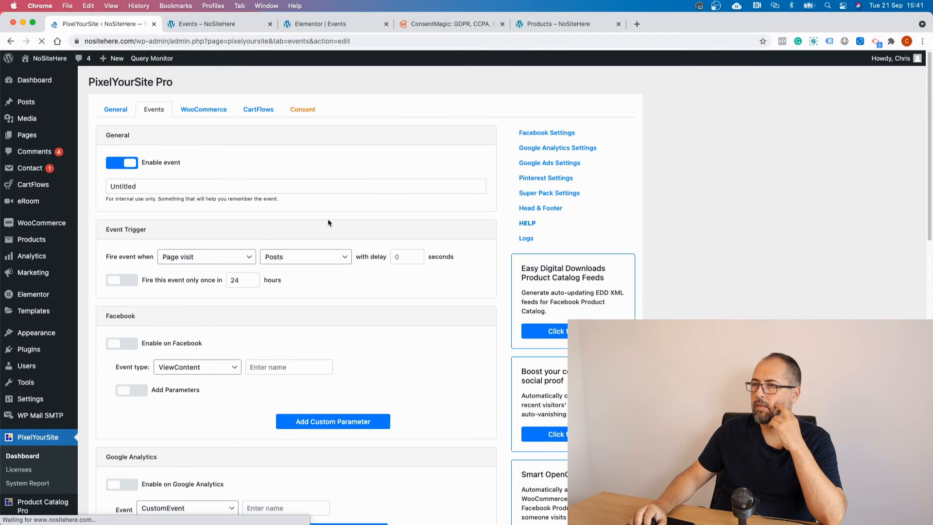
{"action": "scroll", "coordinate": [327, 222], "scroll_direction": "down", "scroll_amount": 1}
{"action": "left_click", "coordinate": [218, 245]}
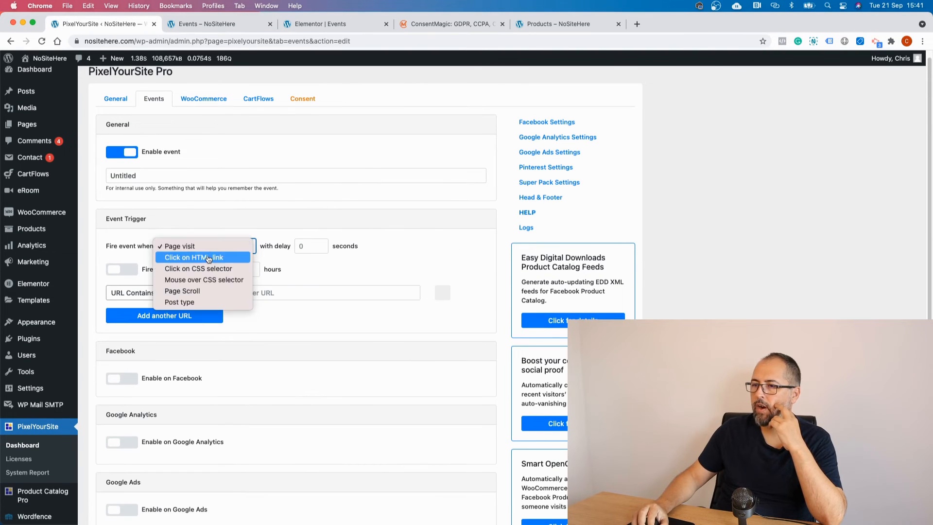
{"action": "left_click", "coordinate": [204, 291]}
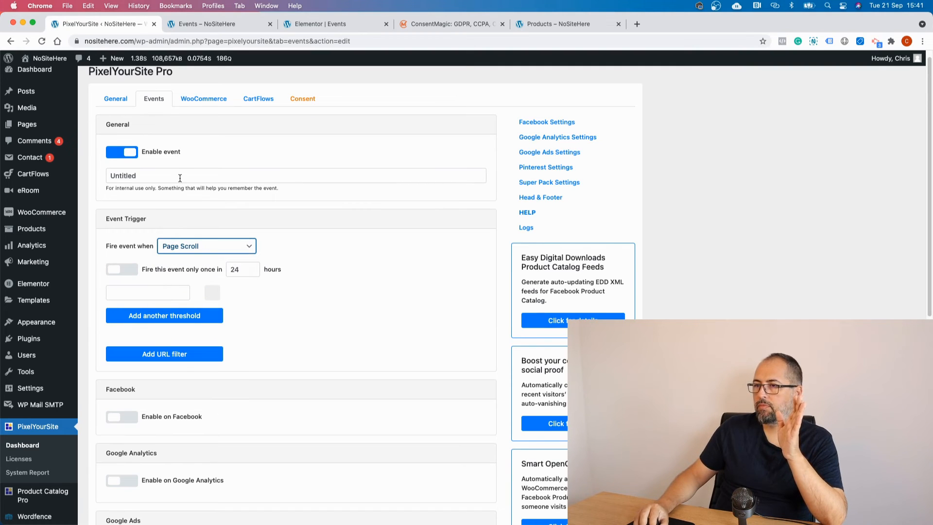
{"action": "double_click", "coordinate": [180, 178]}
{"action": "type", "text": "Scroll 50"}
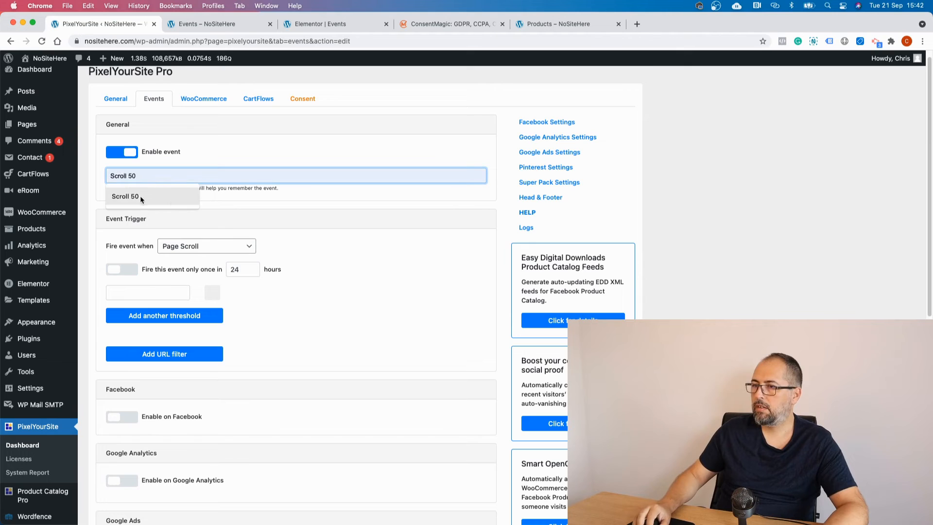
{"action": "left_click", "coordinate": [141, 197]}
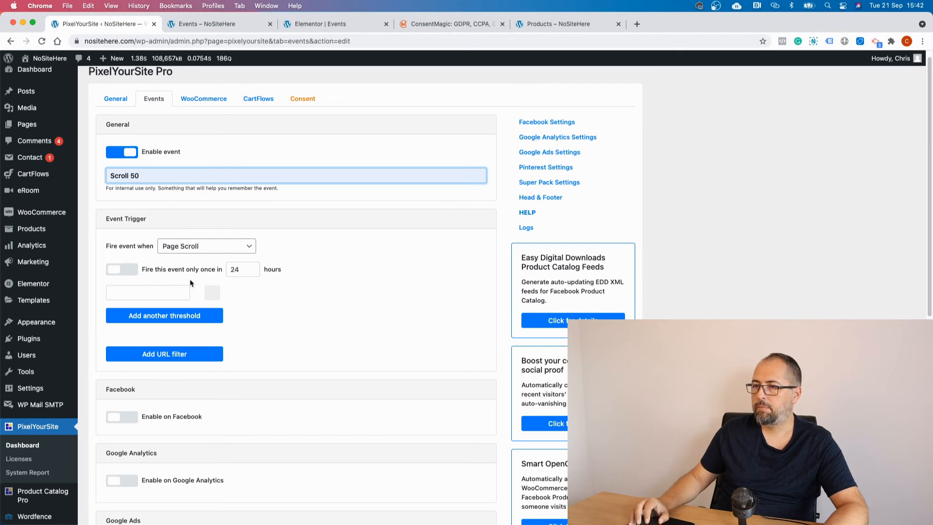
Set the event's page scroll threshold to 50.
{"action": "left_click", "coordinate": [152, 294]}
{"action": "type", "text": "50"}
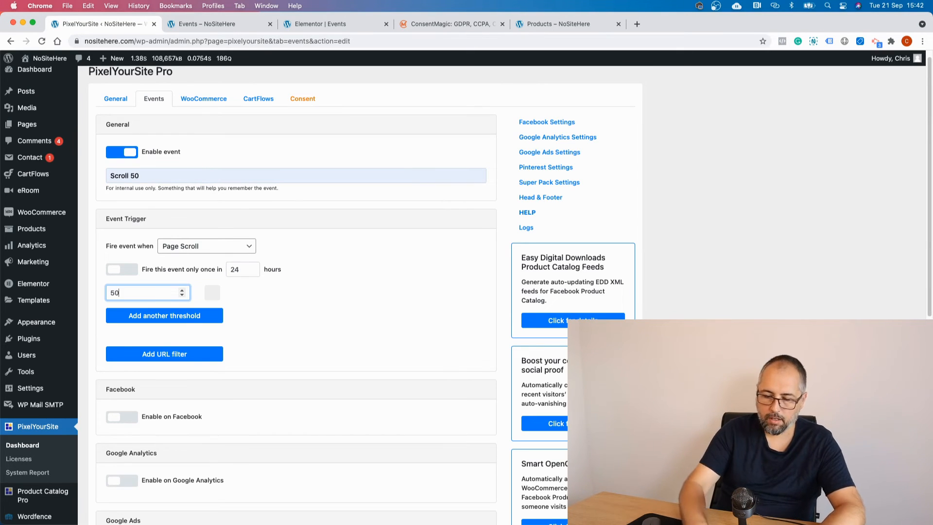
{"action": "left_click", "coordinate": [312, 316]}
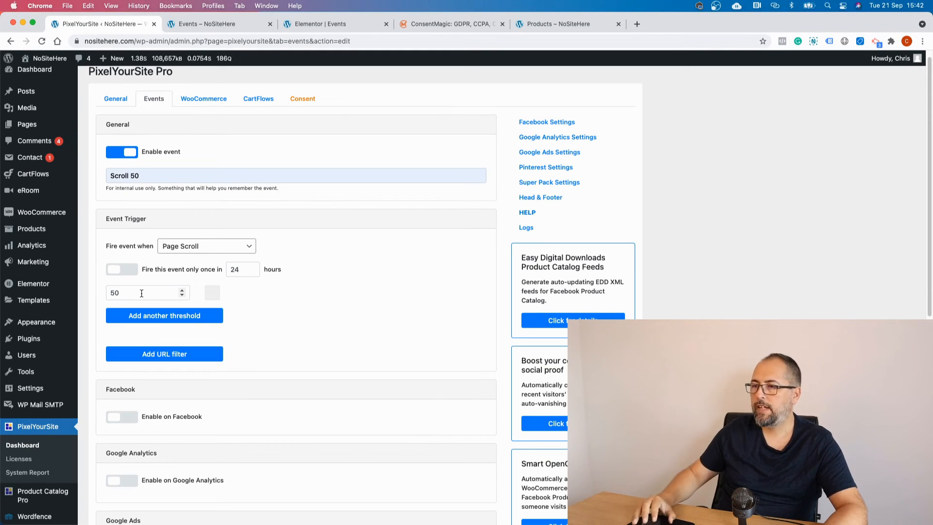
Try out a second scroll threshold and a URL filter, removing both from the event.
{"action": "left_click", "coordinate": [155, 316]}
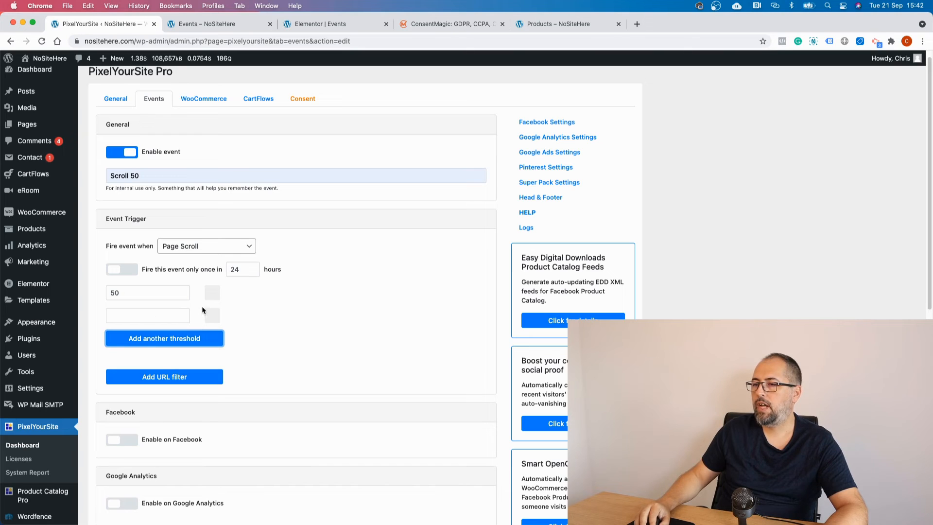
{"action": "left_click", "coordinate": [210, 315]}
{"action": "left_click", "coordinate": [176, 354]}
{"action": "left_click", "coordinate": [177, 354]}
{"action": "left_click", "coordinate": [443, 354]}
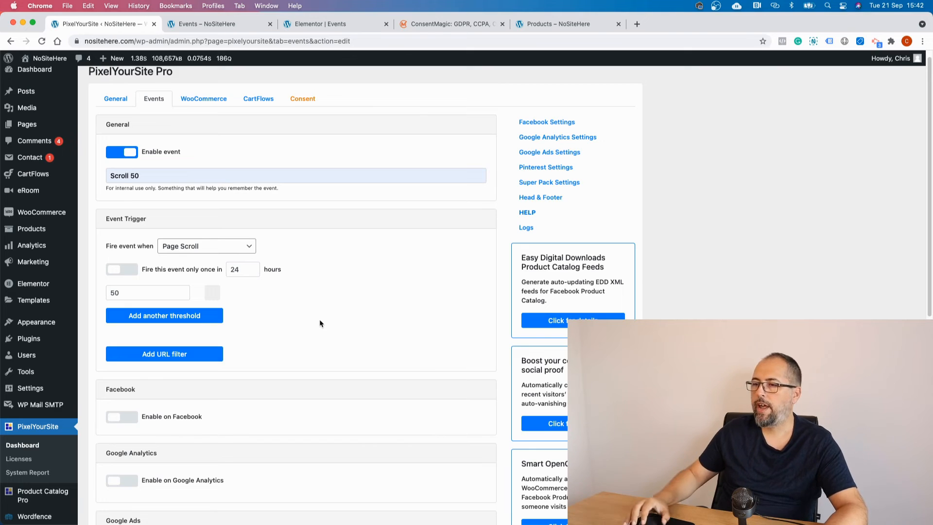
{"action": "scroll", "coordinate": [280, 312], "scroll_direction": "down", "scroll_amount": 5}
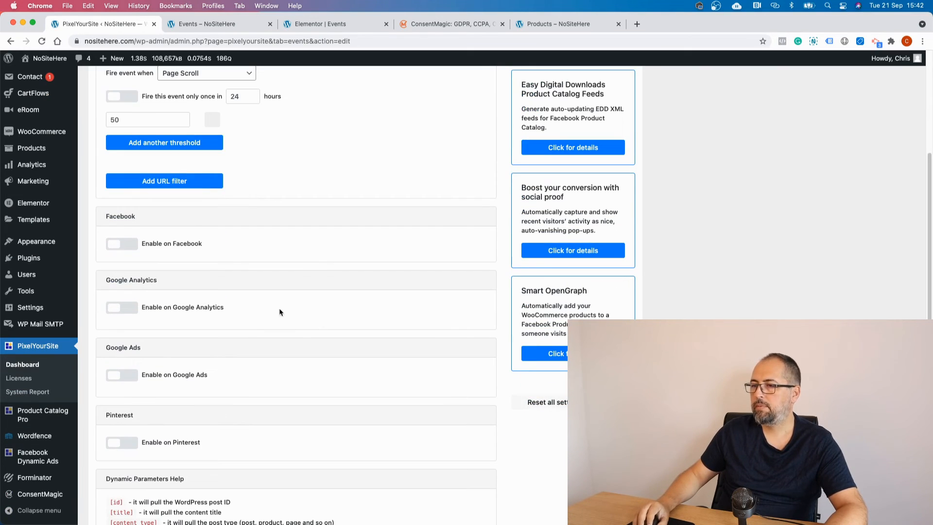
Enable the event on Facebook as a CustomEvent named Scroll50 and save it.
{"action": "left_click", "coordinate": [131, 246]}
{"action": "left_click", "coordinate": [177, 268]}
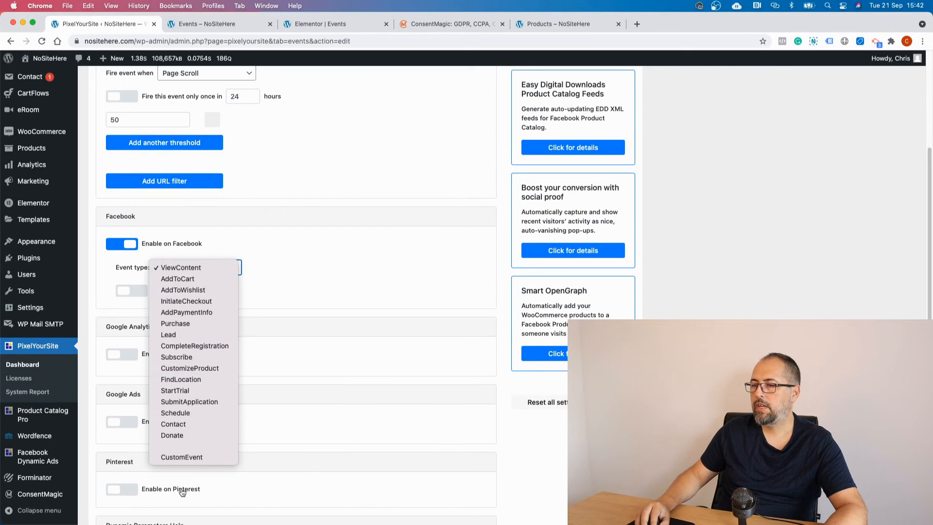
{"action": "left_click", "coordinate": [180, 457]}
{"action": "left_click", "coordinate": [258, 267]}
{"action": "type", "text": "Scroll"}
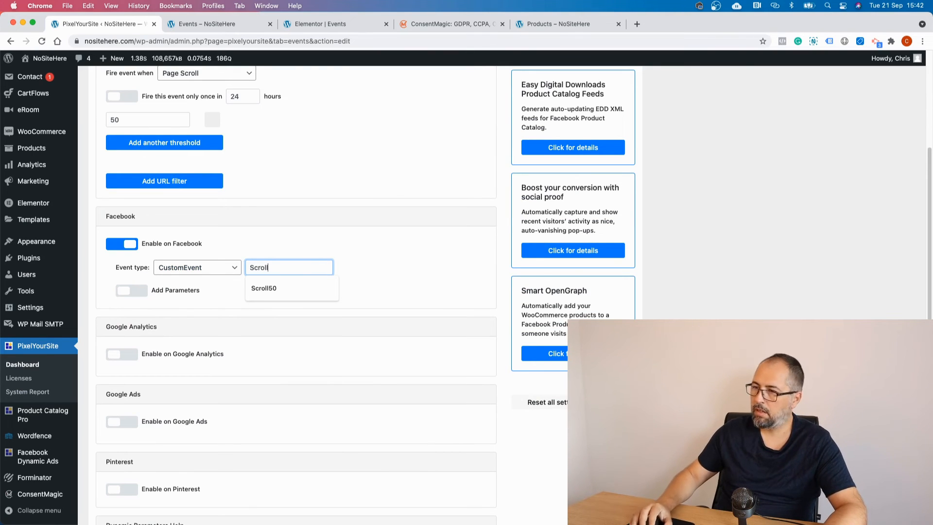
{"action": "left_click", "coordinate": [264, 287]}
{"action": "left_click", "coordinate": [367, 250]}
{"action": "scroll", "coordinate": [367, 250], "scroll_direction": "down", "scroll_amount": 5}
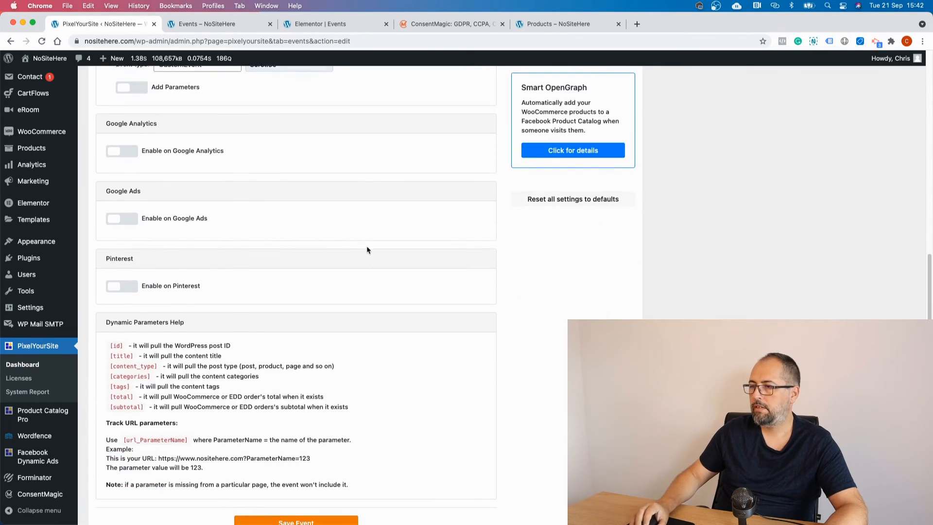
{"action": "scroll", "coordinate": [367, 250], "scroll_direction": "down", "scroll_amount": 1}
{"action": "left_click", "coordinate": [290, 477]}
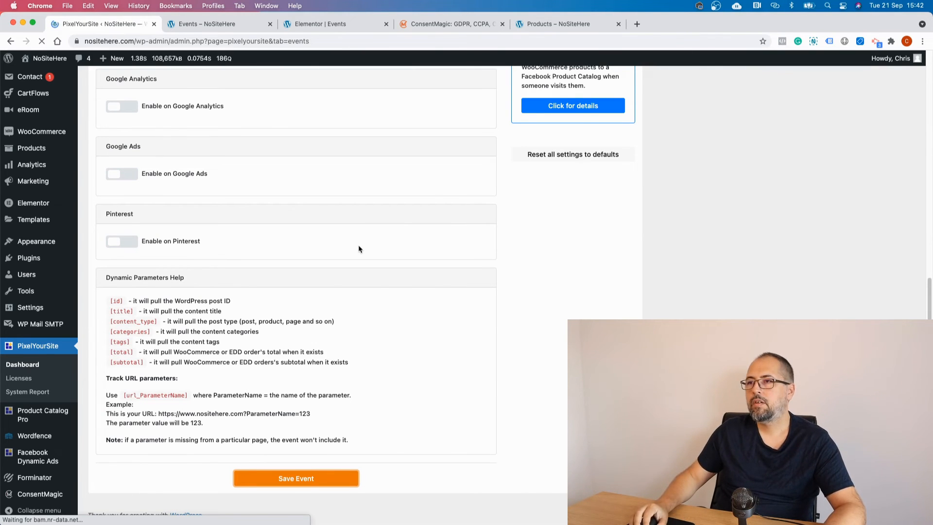
Reload the Events page from its top and check the fired events in Facebook Pixel Helper before scrolling.
{"action": "left_click", "coordinate": [209, 26]}
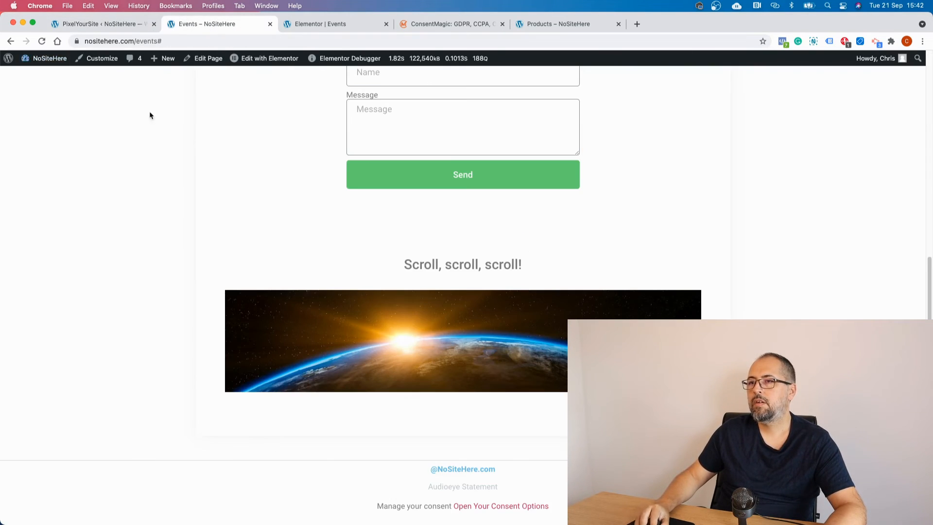
{"action": "scroll", "coordinate": [150, 116], "scroll_direction": "up", "scroll_amount": 8}
{"action": "left_click", "coordinate": [43, 41]}
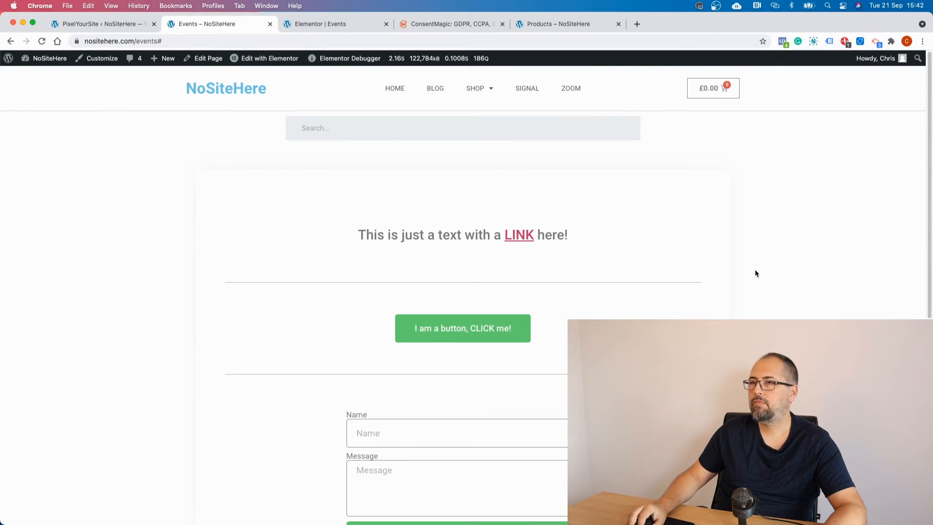
{"action": "left_click", "coordinate": [783, 42]}
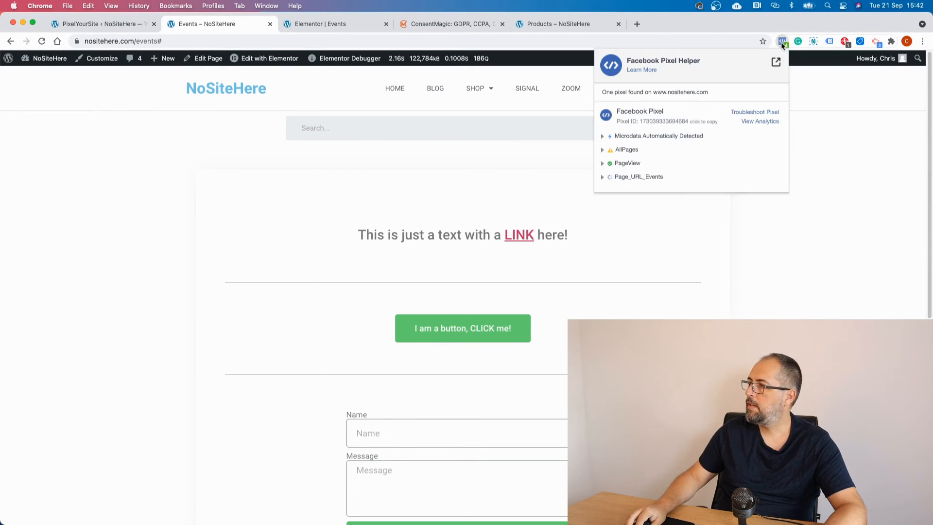
{"action": "left_click", "coordinate": [817, 222]}
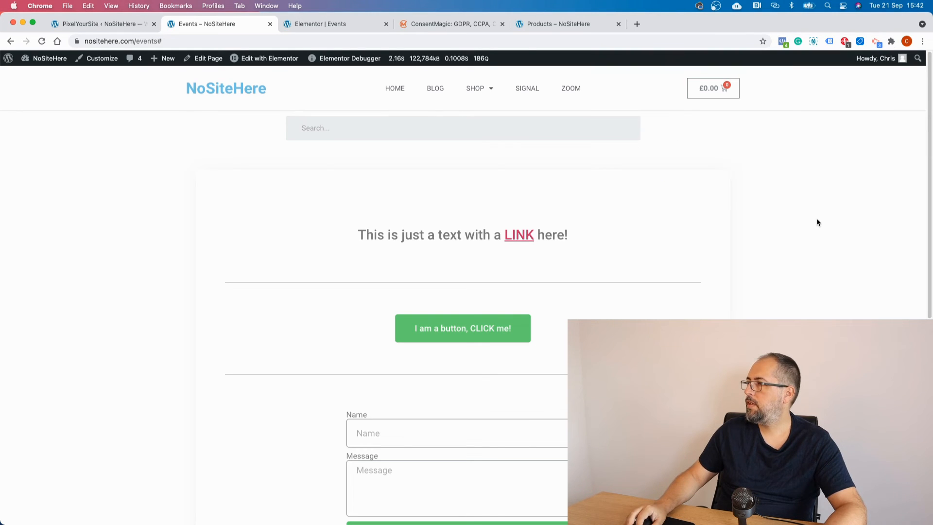
Scroll down the Events page past the halfway point and examine the Scroll50 event's parameters in Facebook Pixel Helper.
{"action": "scroll", "coordinate": [828, 221], "scroll_direction": "down", "scroll_amount": 10}
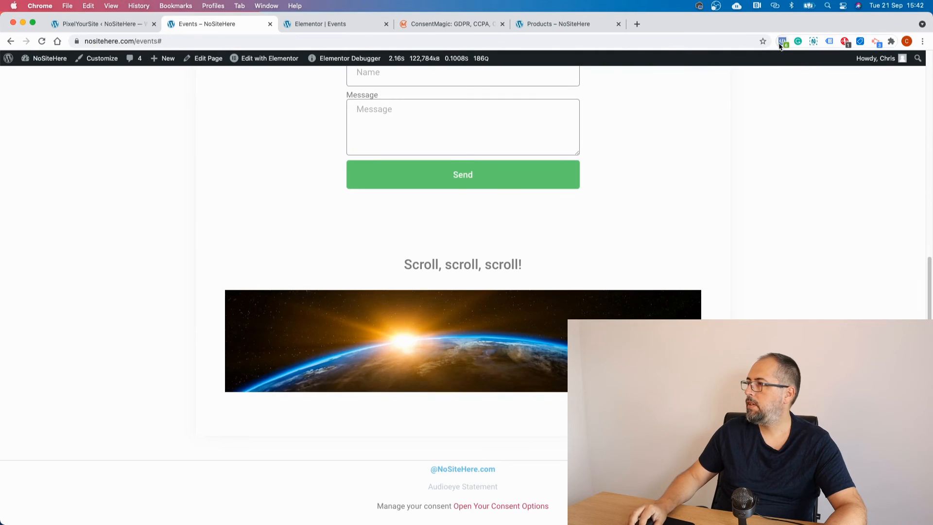
{"action": "left_click", "coordinate": [781, 43]}
{"action": "left_click", "coordinate": [624, 191]}
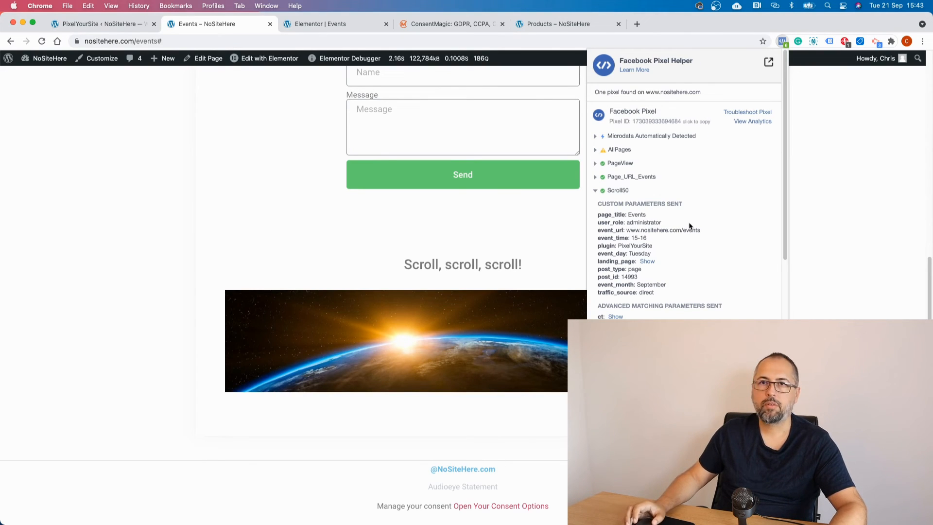
{"action": "left_click", "coordinate": [821, 198]}
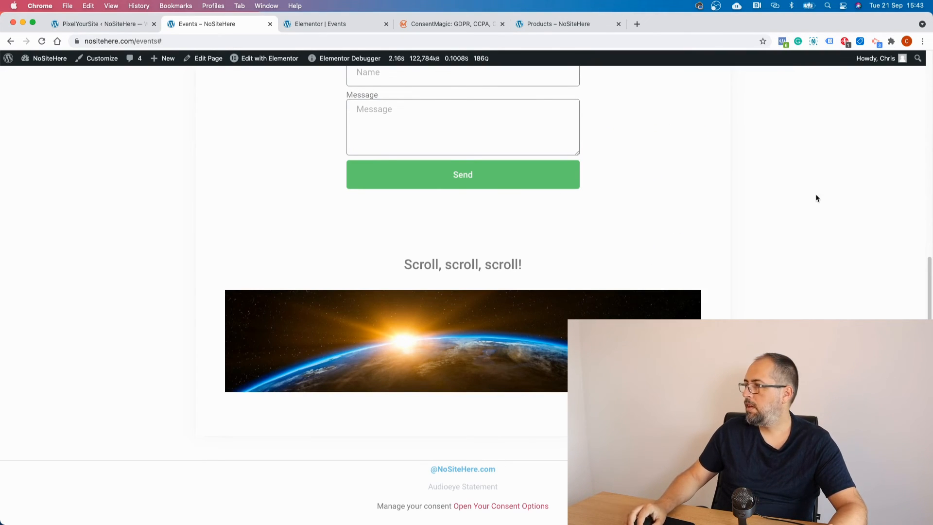
Add a new PixelYourSite event with the Post type trigger set to Pages.
{"action": "left_click", "coordinate": [97, 28]}
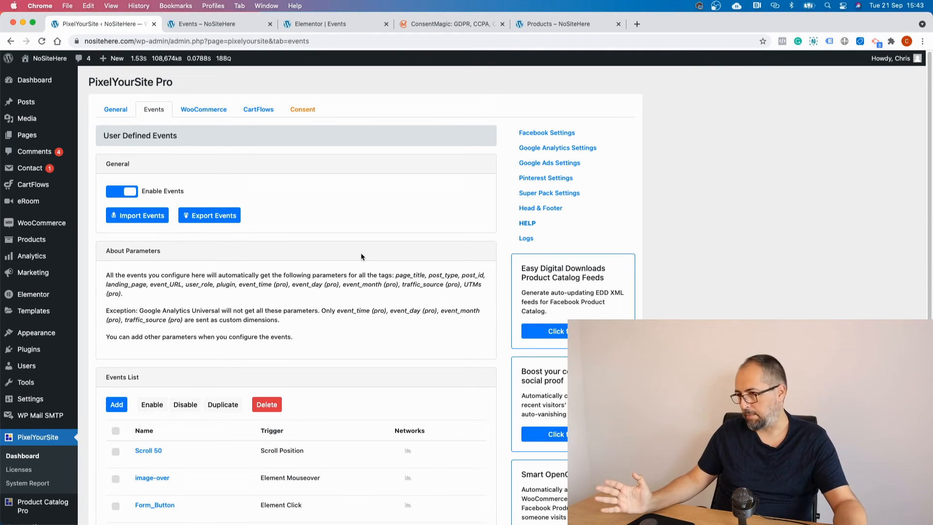
{"action": "left_click", "coordinate": [113, 405]}
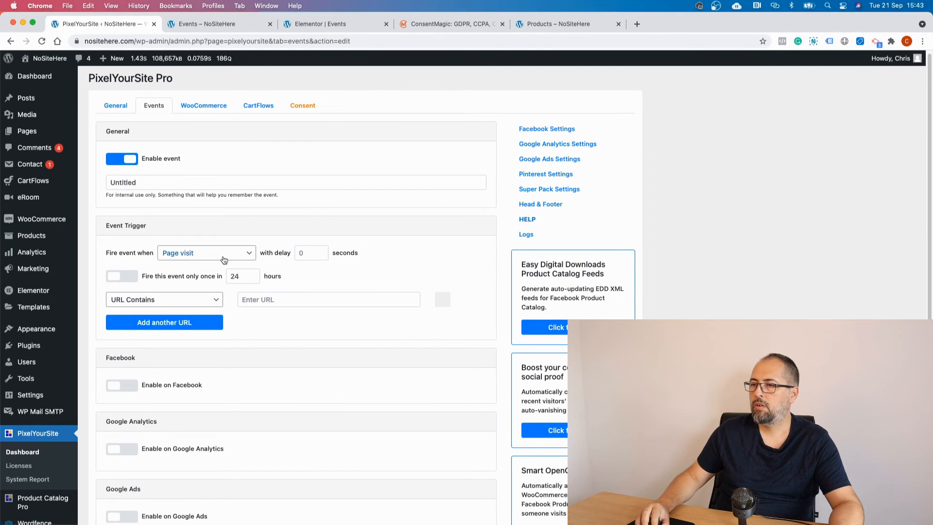
{"action": "left_click", "coordinate": [224, 259]}
{"action": "left_click", "coordinate": [226, 308]}
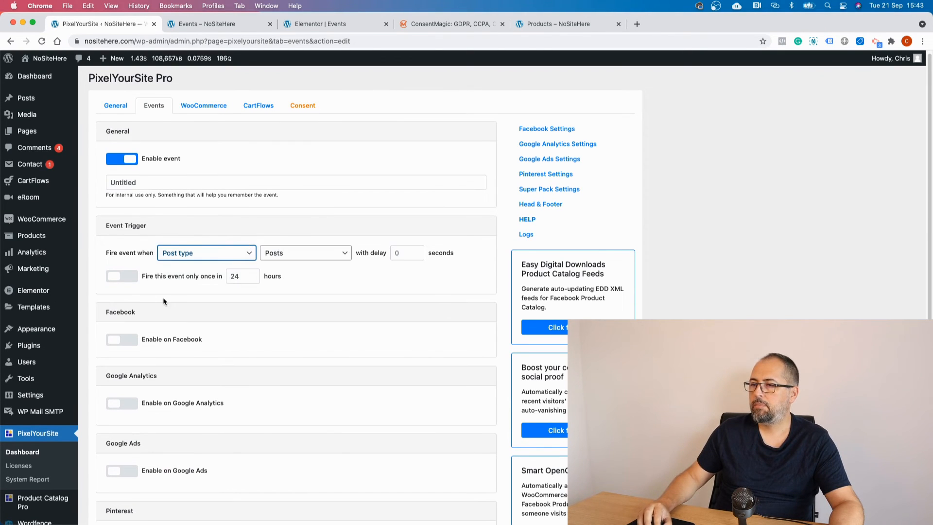
{"action": "left_click", "coordinate": [301, 258]}
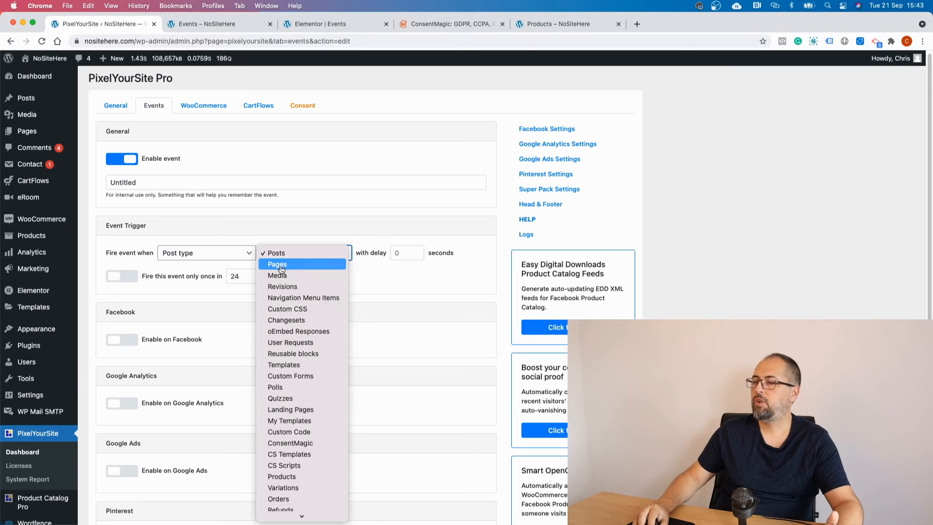
{"action": "left_click", "coordinate": [280, 268]}
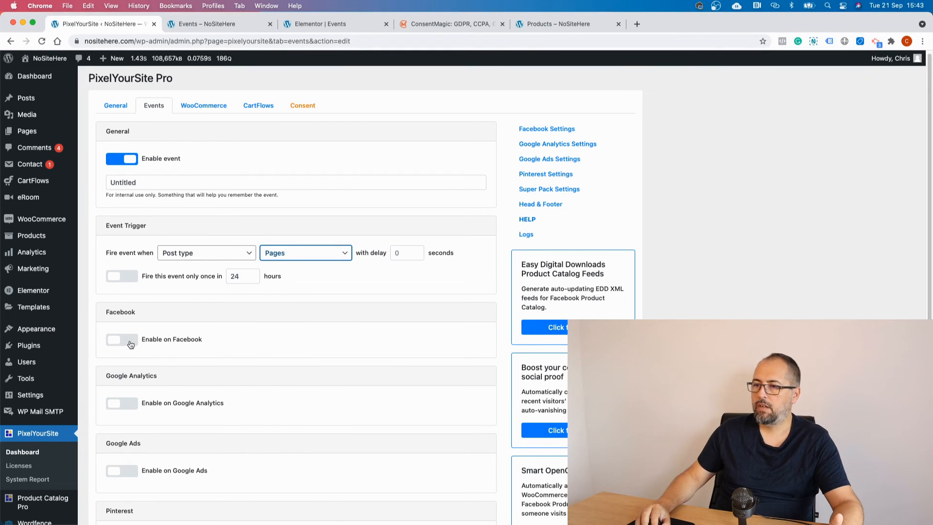
Enable the post-type event on Facebook and name the event Page.
{"action": "left_click", "coordinate": [130, 345]}
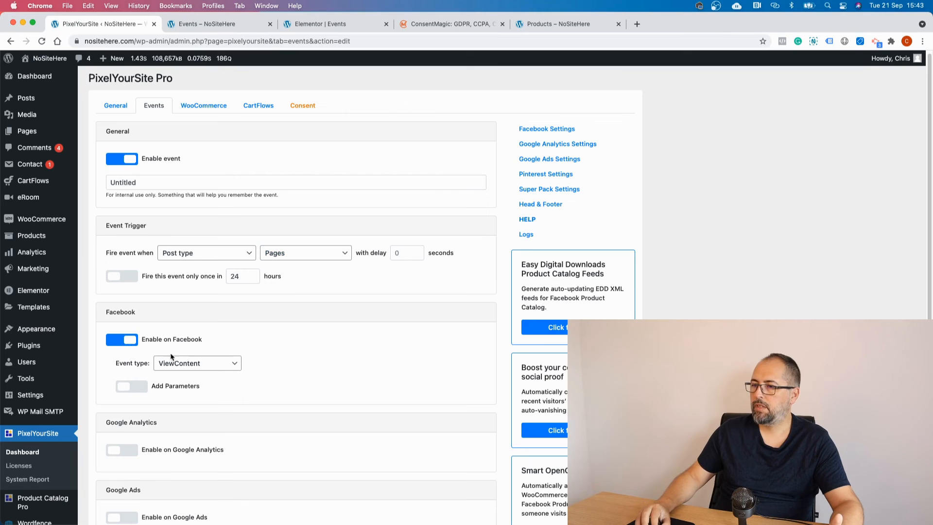
{"action": "double_click", "coordinate": [146, 175]}
{"action": "type", "text": "Page"}
{"action": "left_click", "coordinate": [323, 150]}
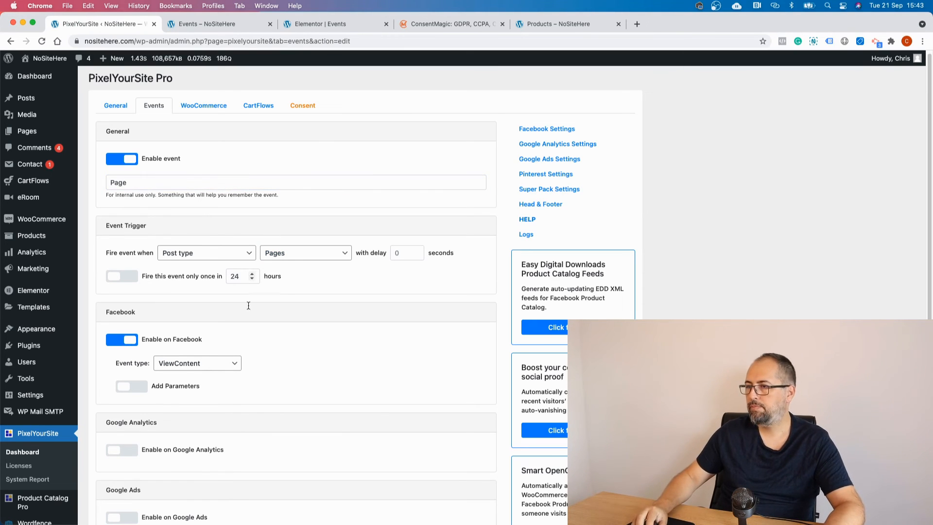
Set the Facebook event type to CustomEvent with the name Page and save the event.
{"action": "left_click", "coordinate": [202, 365]}
{"action": "scroll", "coordinate": [193, 511], "scroll_direction": "down", "scroll_amount": 2}
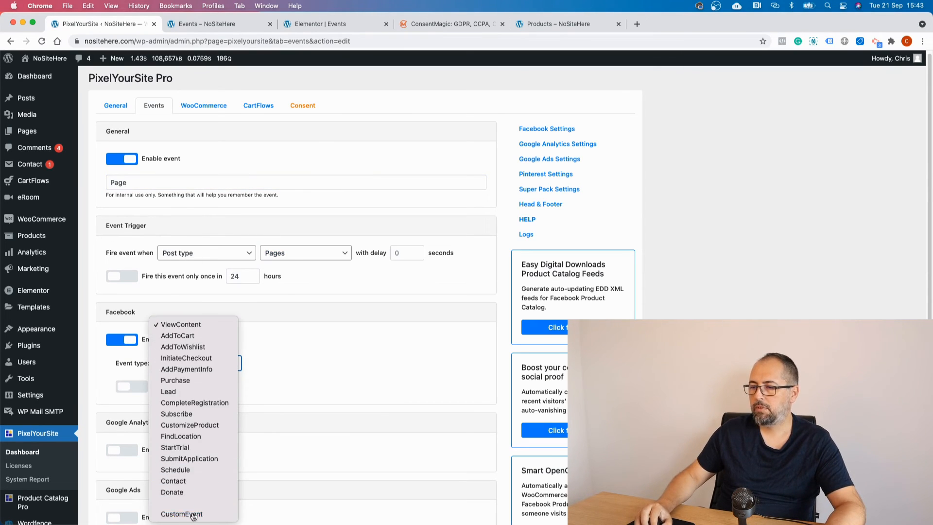
{"action": "left_click", "coordinate": [194, 516]}
{"action": "left_click", "coordinate": [261, 363]}
{"action": "type", "text": "Page"}
{"action": "left_click", "coordinate": [250, 337]}
{"action": "scroll", "coordinate": [308, 340], "scroll_direction": "down", "scroll_amount": 7}
{"action": "left_click", "coordinate": [299, 491]}
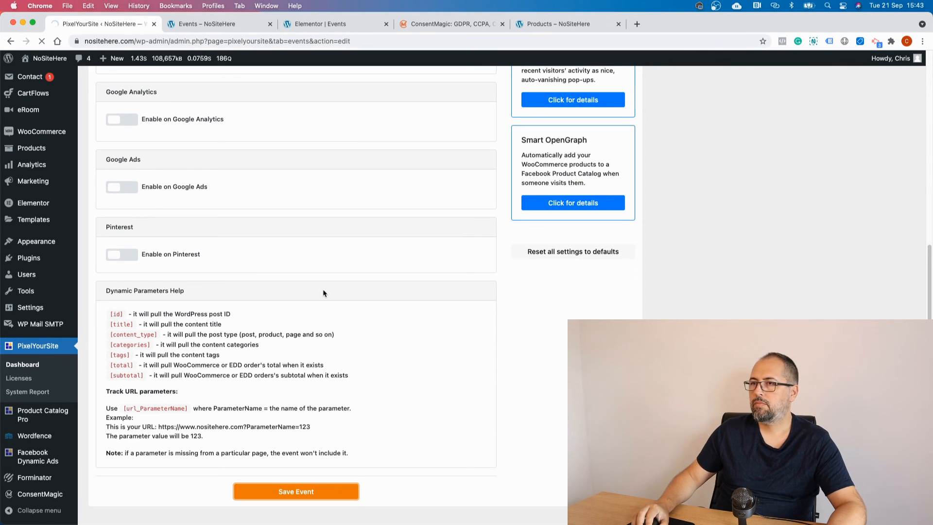
Reload the Events page and check the Page event in Facebook Pixel Helper.
{"action": "left_click", "coordinate": [198, 28]}
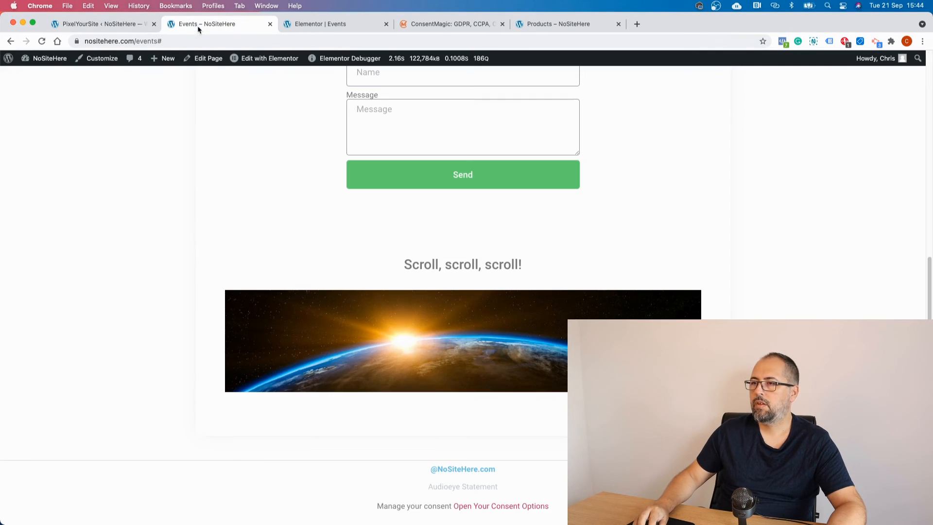
{"action": "scroll", "coordinate": [292, 148], "scroll_direction": "up", "scroll_amount": 8}
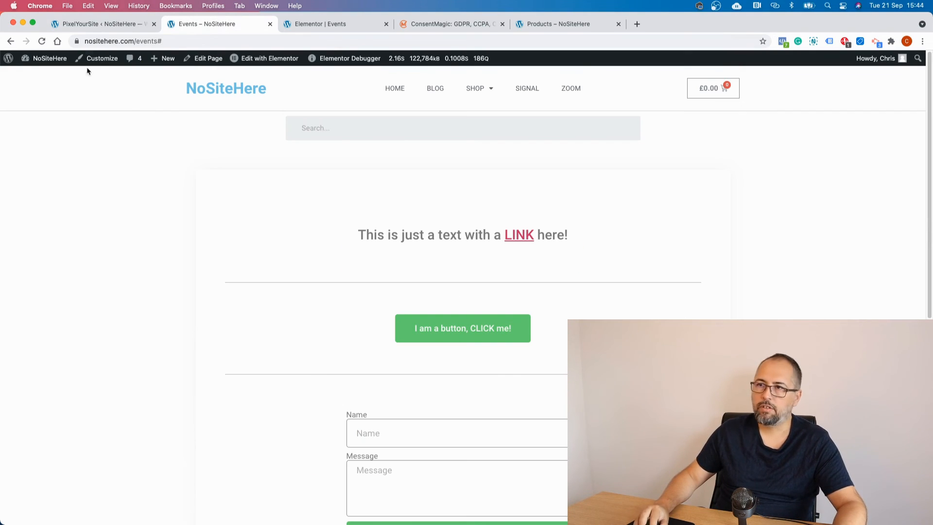
{"action": "left_click", "coordinate": [41, 42]}
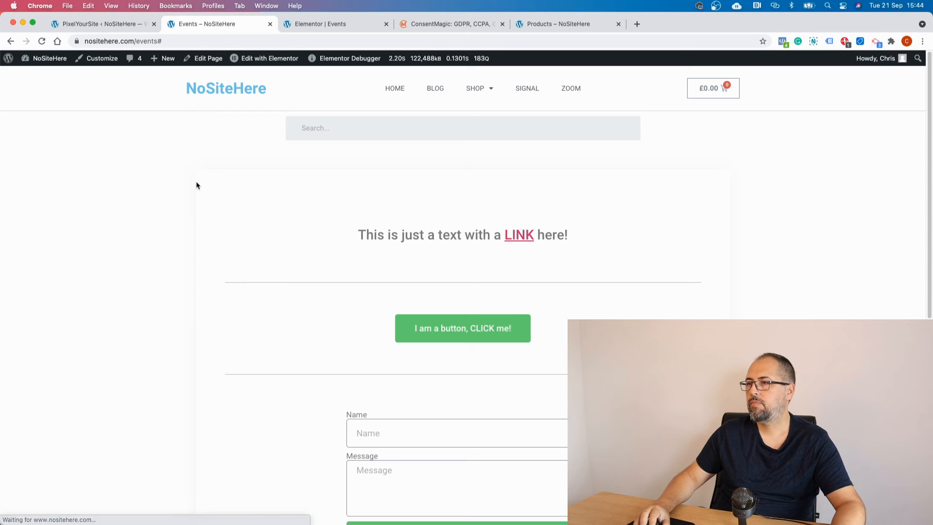
{"action": "left_click", "coordinate": [782, 42]}
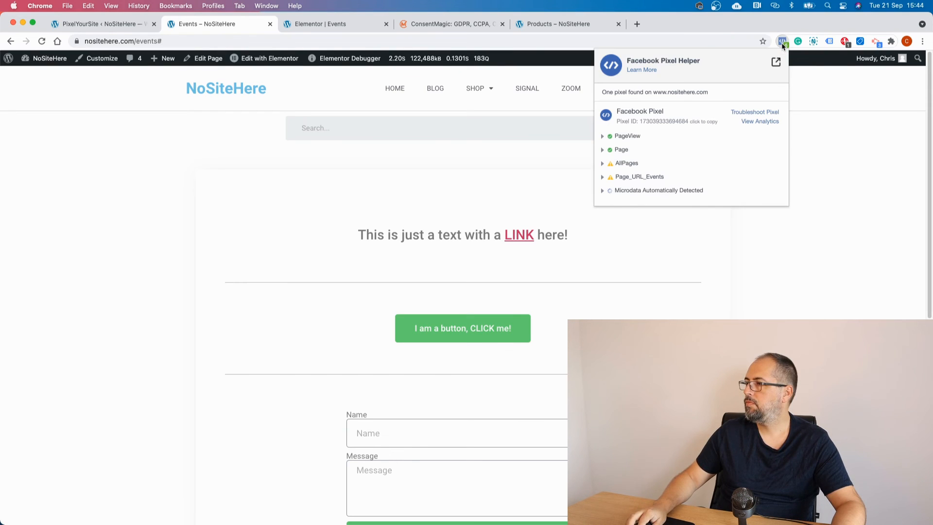
{"action": "left_click", "coordinate": [617, 151]}
{"action": "left_click", "coordinate": [617, 150]}
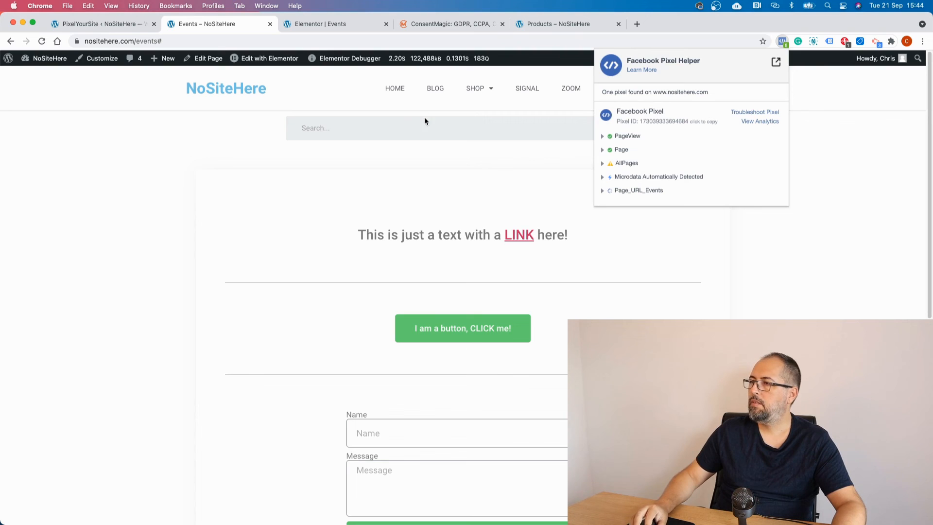
Open the Belt product from the shop and check which events fire there in Facebook Pixel Helper.
{"action": "left_click", "coordinate": [469, 90]}
{"action": "left_click", "coordinate": [469, 90]}
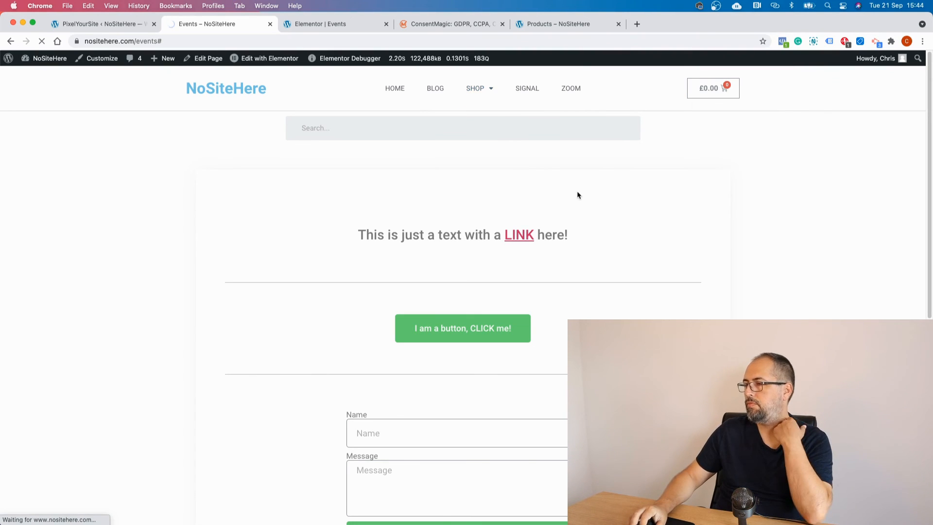
{"action": "left_click", "coordinate": [435, 301]}
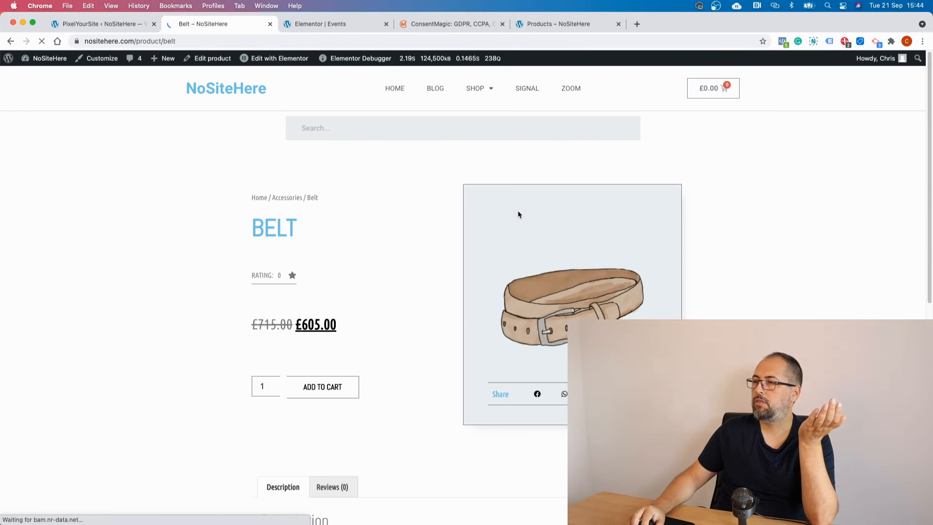
{"action": "left_click", "coordinate": [782, 41]}
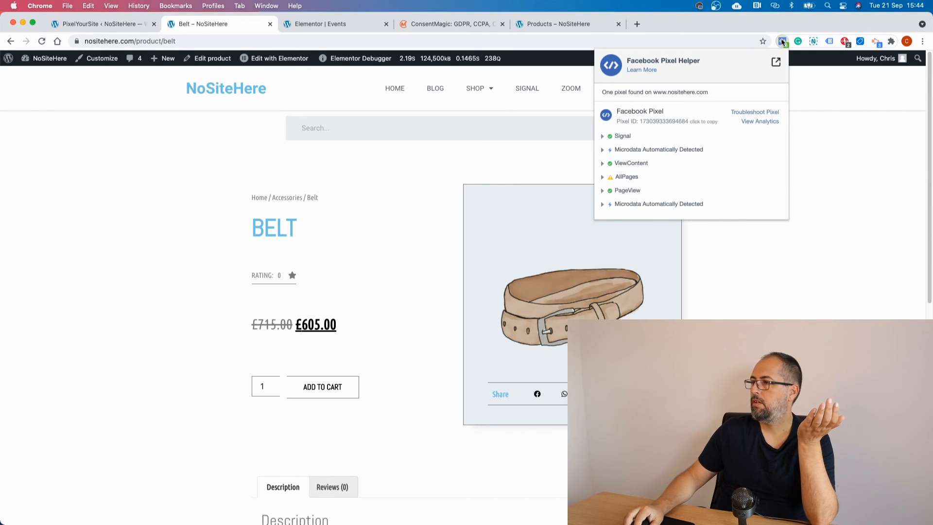
{"action": "left_click", "coordinate": [783, 42]}
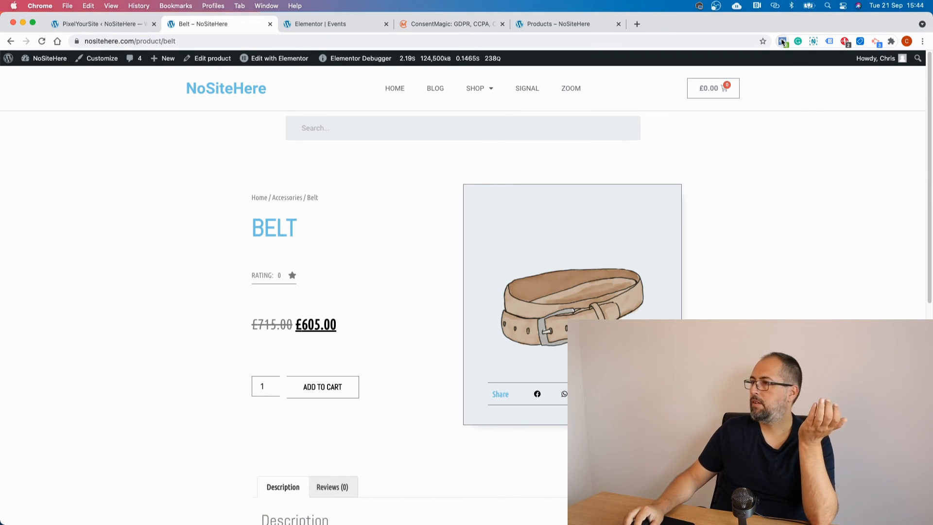
Return to the PixelYourSite events list and open the I_am_button element-click event for editing.
{"action": "left_click", "coordinate": [122, 28]}
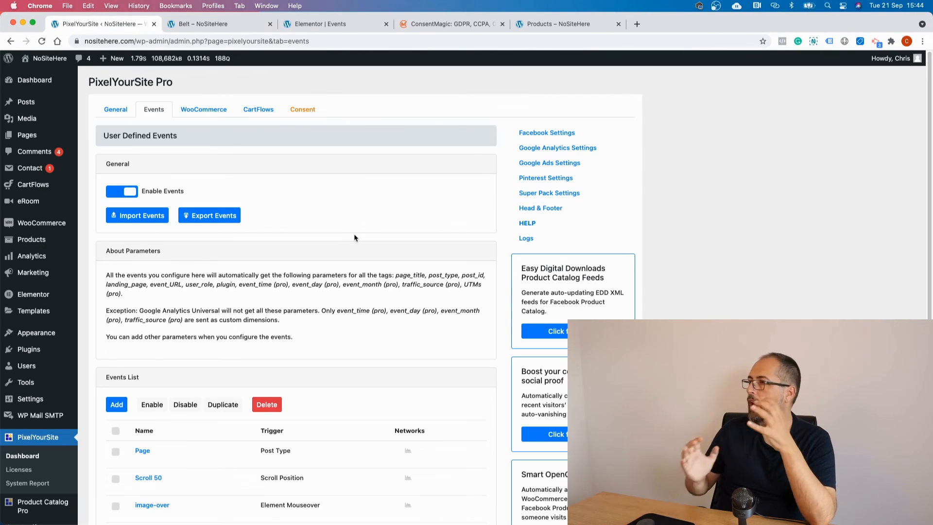
{"action": "scroll", "coordinate": [354, 238], "scroll_direction": "down", "scroll_amount": 5}
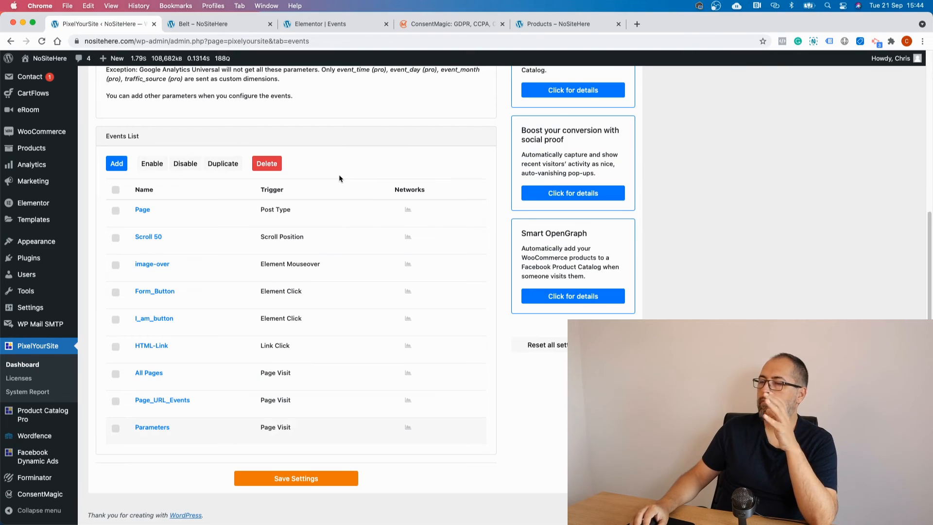
{"action": "mouse_move", "coordinate": [142, 220]}
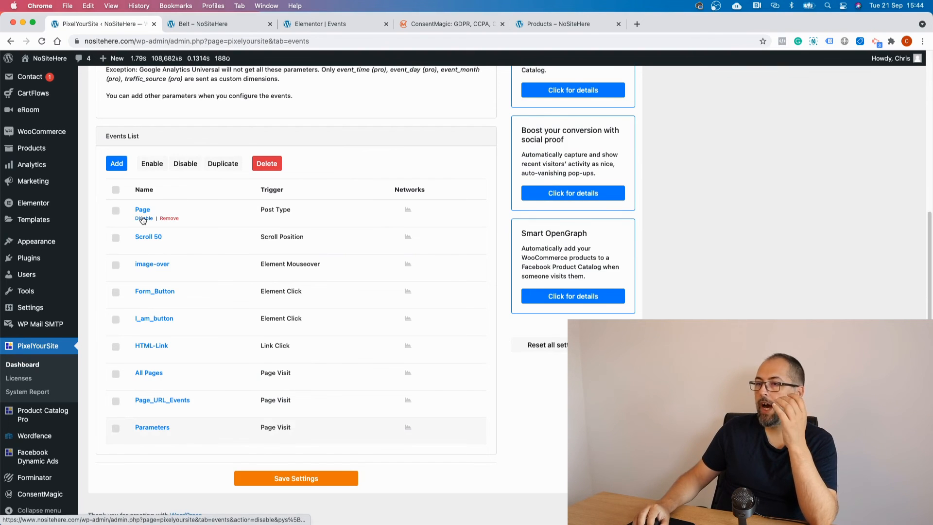
{"action": "mouse_move", "coordinate": [150, 243]}
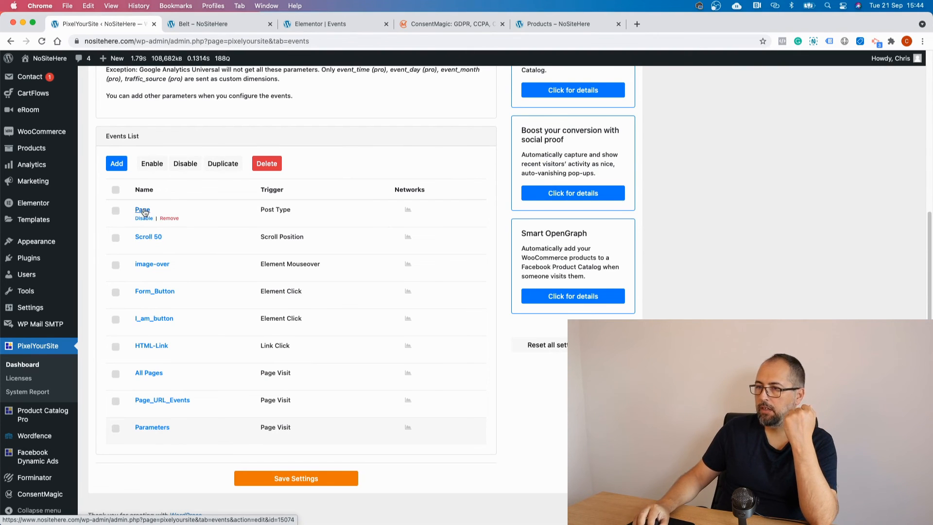
{"action": "left_click", "coordinate": [146, 318]}
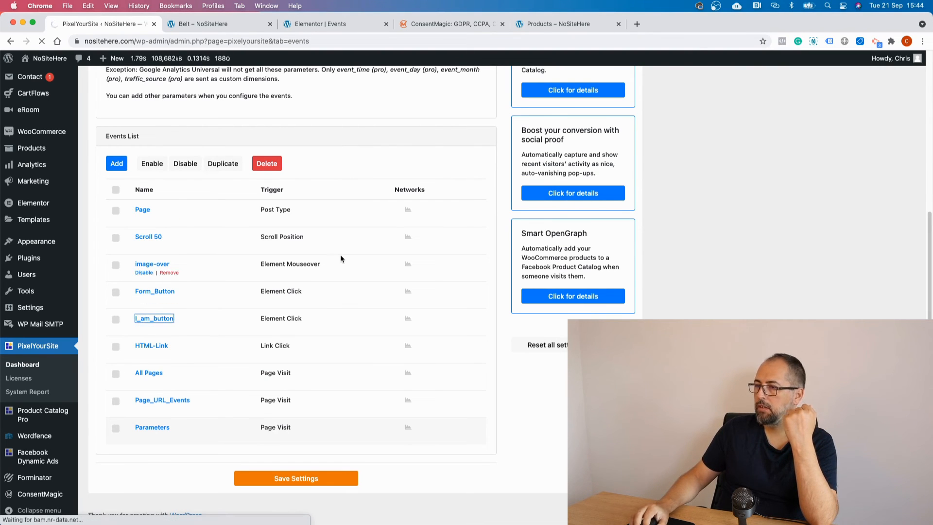
Enable the I_am_button event on Google Analytics as a CustomEvent, and try adding and removing an empty custom parameter.
{"action": "scroll", "coordinate": [340, 259], "scroll_direction": "down", "scroll_amount": 5}
{"action": "scroll", "coordinate": [341, 257], "scroll_direction": "down", "scroll_amount": 5}
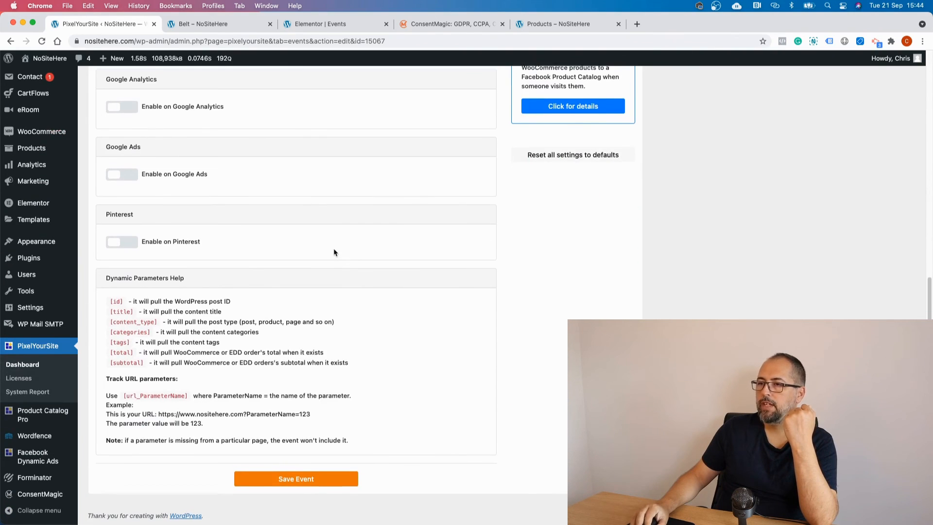
{"action": "scroll", "coordinate": [334, 253], "scroll_direction": "up", "scroll_amount": 1}
{"action": "scroll", "coordinate": [128, 136], "scroll_direction": "up", "scroll_amount": 1}
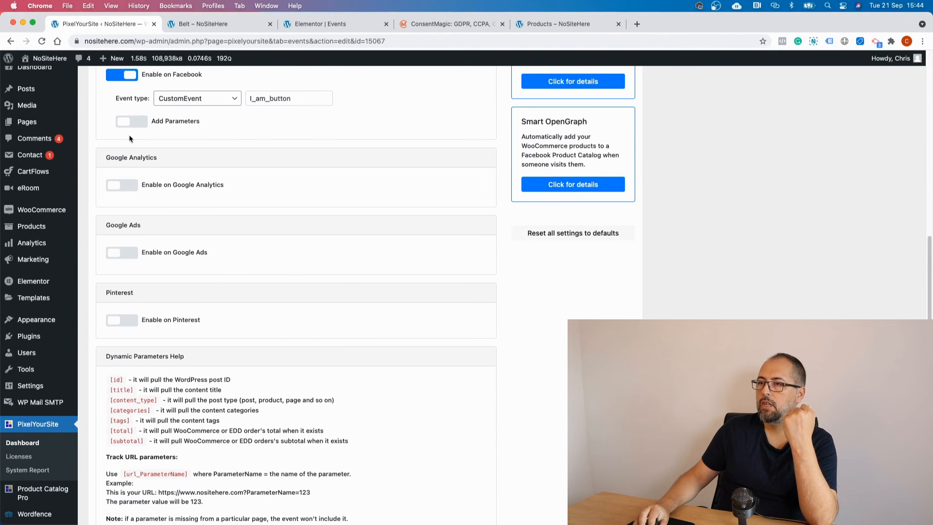
{"action": "left_click", "coordinate": [123, 185]}
{"action": "left_click", "coordinate": [180, 210]}
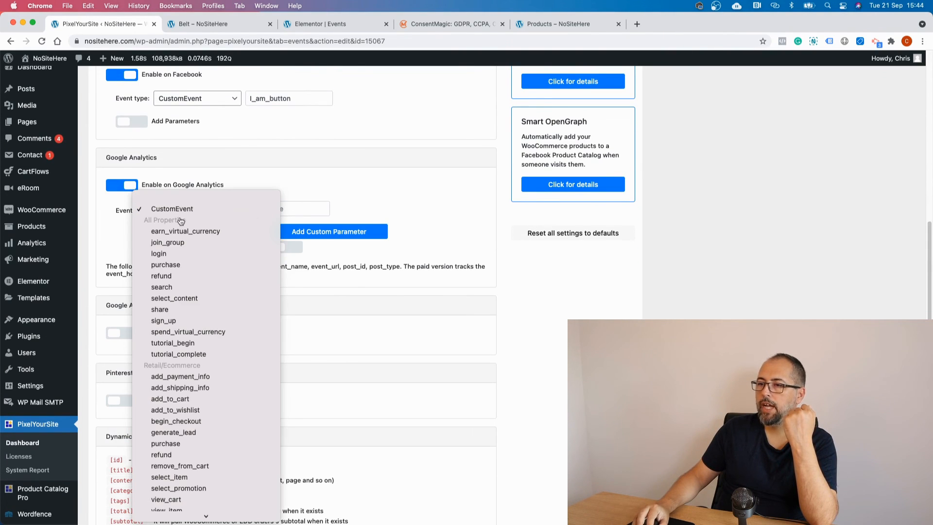
{"action": "left_click", "coordinate": [335, 192]}
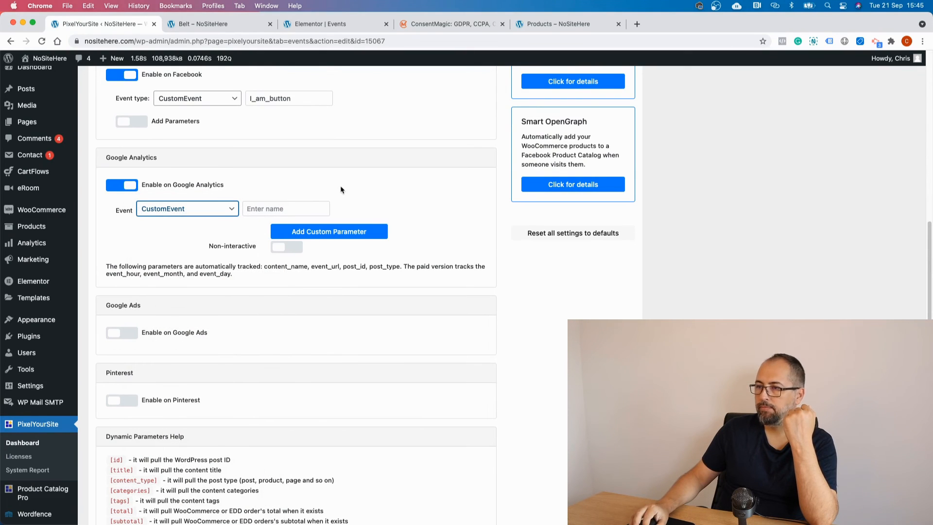
{"action": "left_click", "coordinate": [301, 231]}
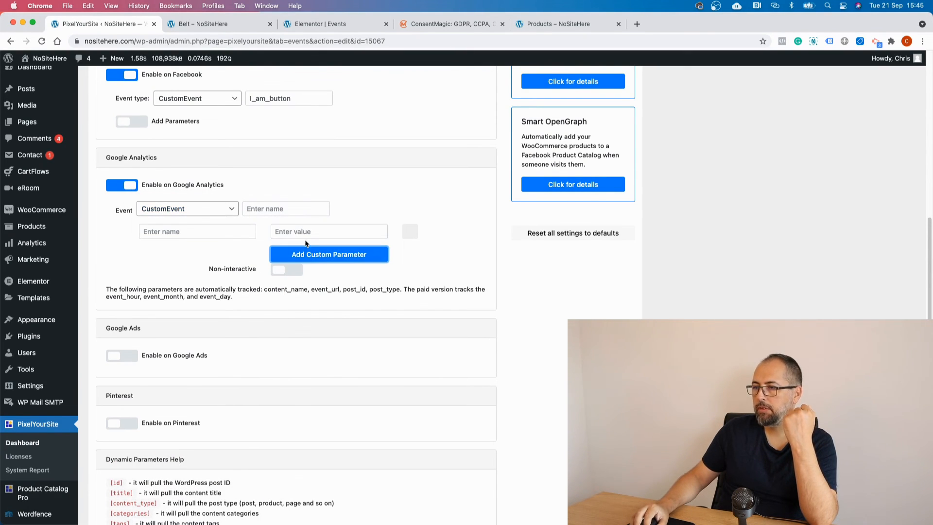
{"action": "left_click", "coordinate": [409, 232]}
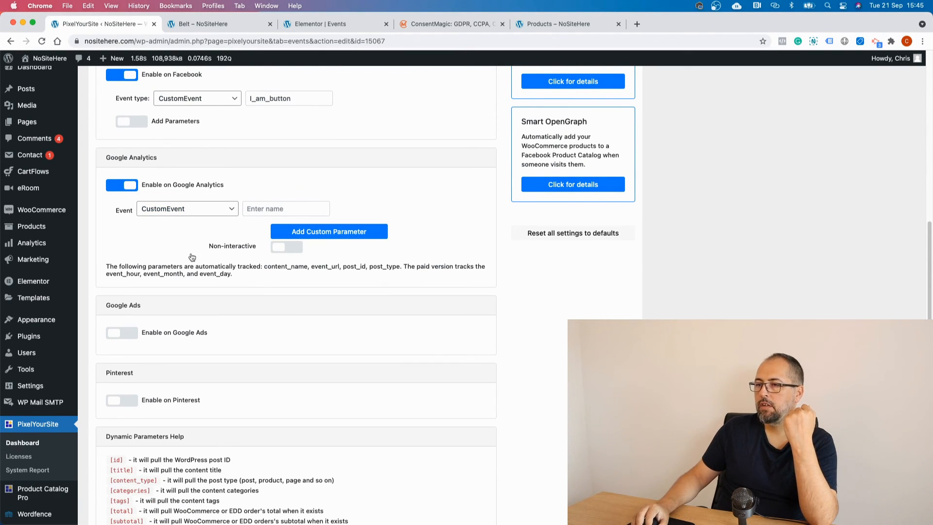
Enable the I_am_button event on Google Ads and examine its conversion settings, including the optional Conversion Label.
{"action": "scroll", "coordinate": [190, 259], "scroll_direction": "down", "scroll_amount": 3}
{"action": "left_click", "coordinate": [124, 255]}
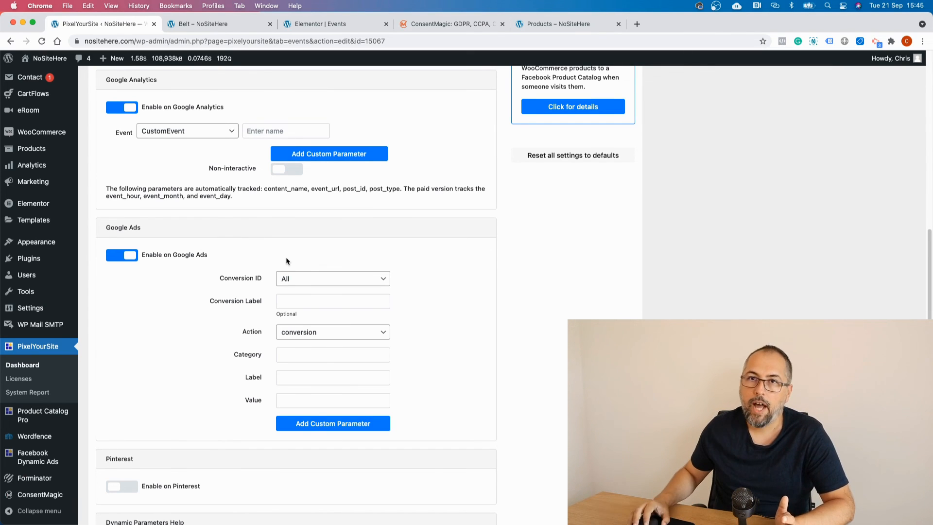
{"action": "left_click", "coordinate": [307, 301]}
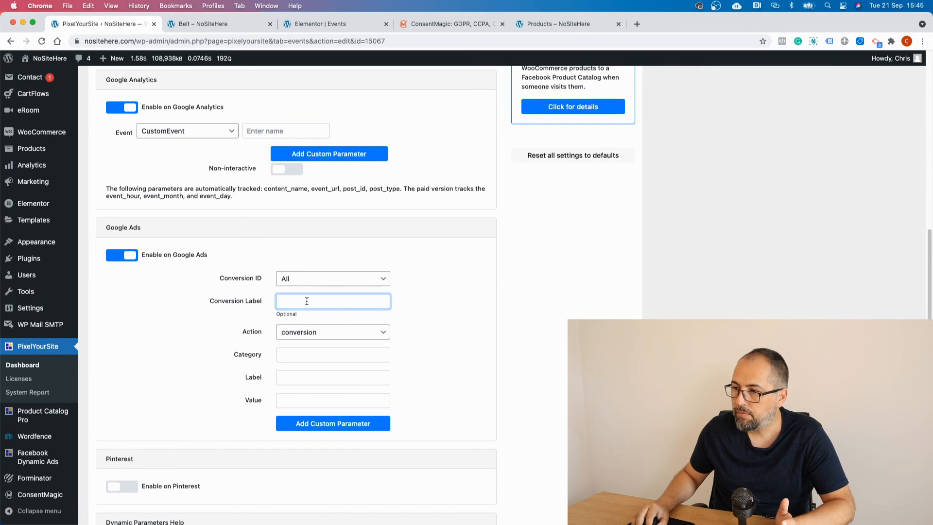
{"action": "left_click", "coordinate": [492, 314]}
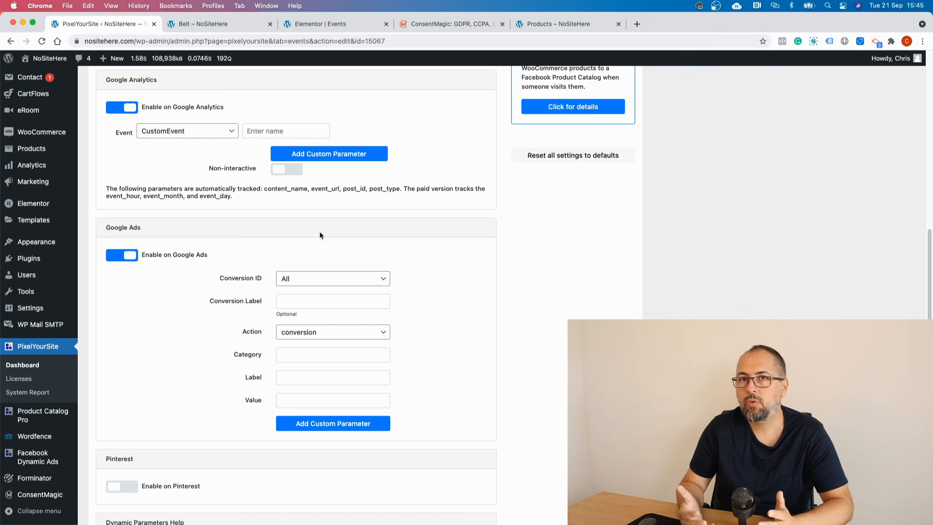
{"action": "left_click", "coordinate": [315, 302]}
{"action": "left_click", "coordinate": [430, 306]}
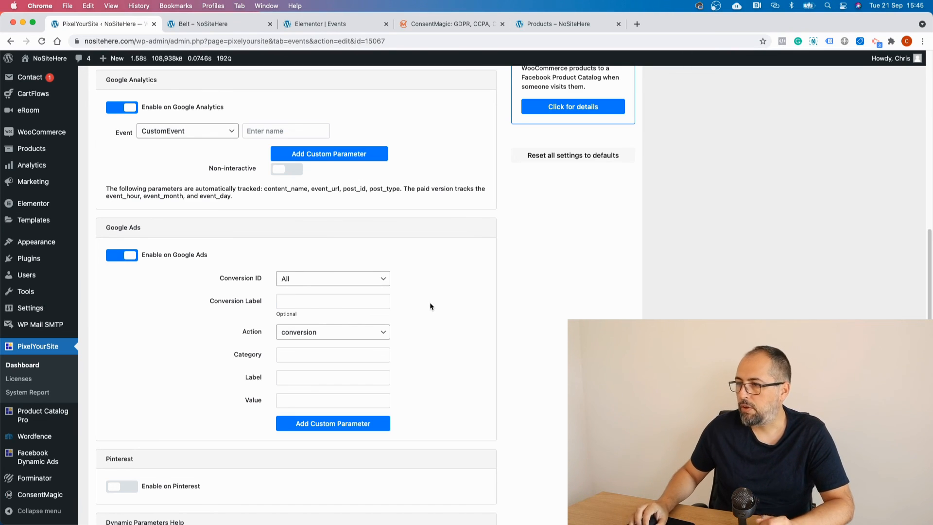
{"action": "scroll", "coordinate": [430, 306], "scroll_direction": "down", "scroll_amount": 5}
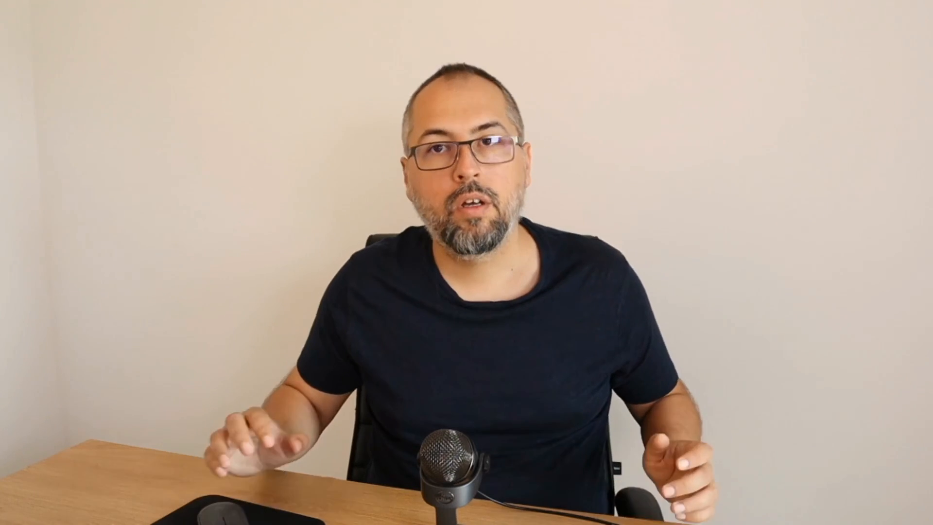